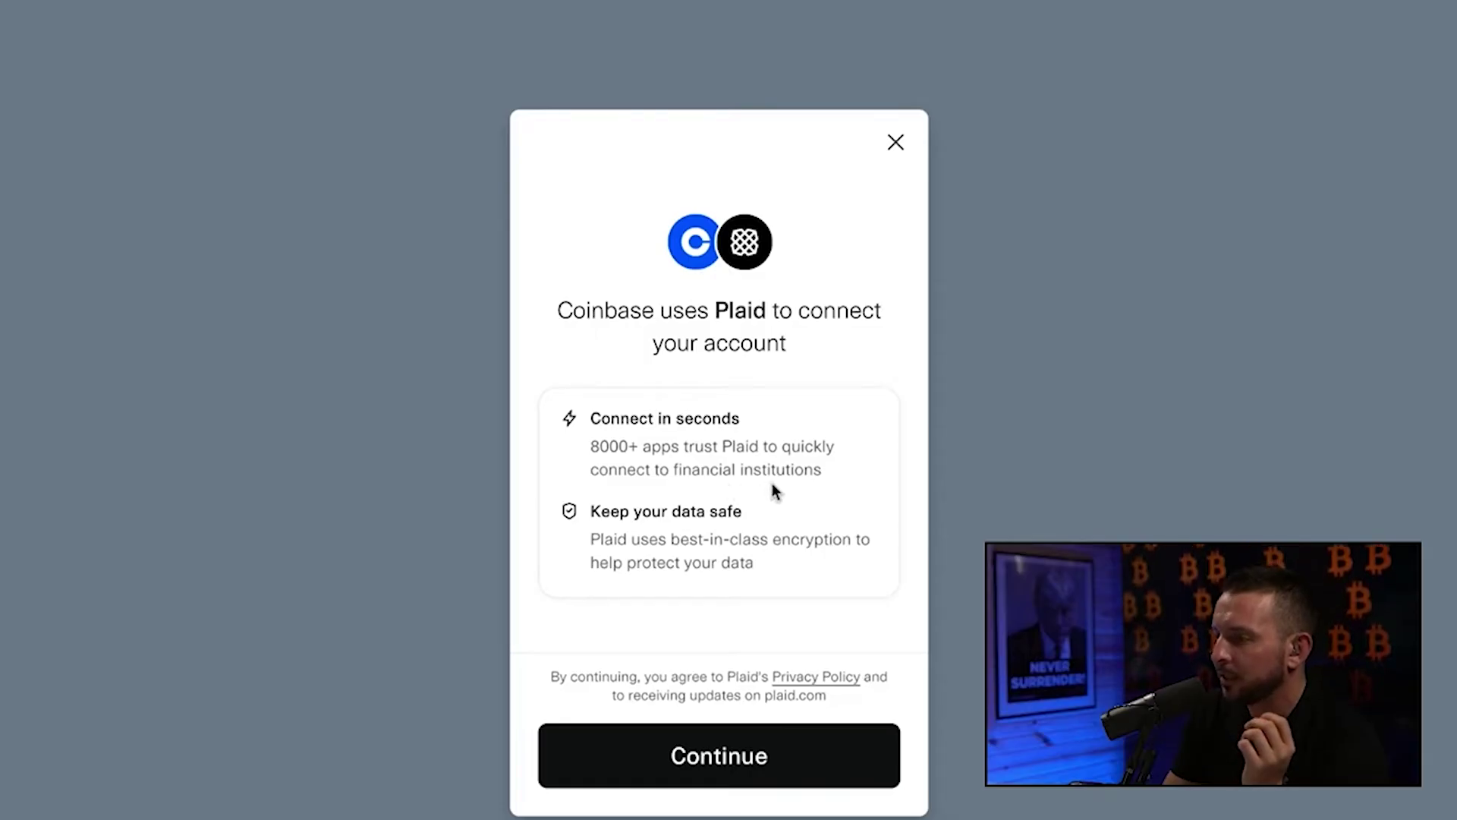
Continue to Plaid's institution selection and browse the available banks
click(754, 770)
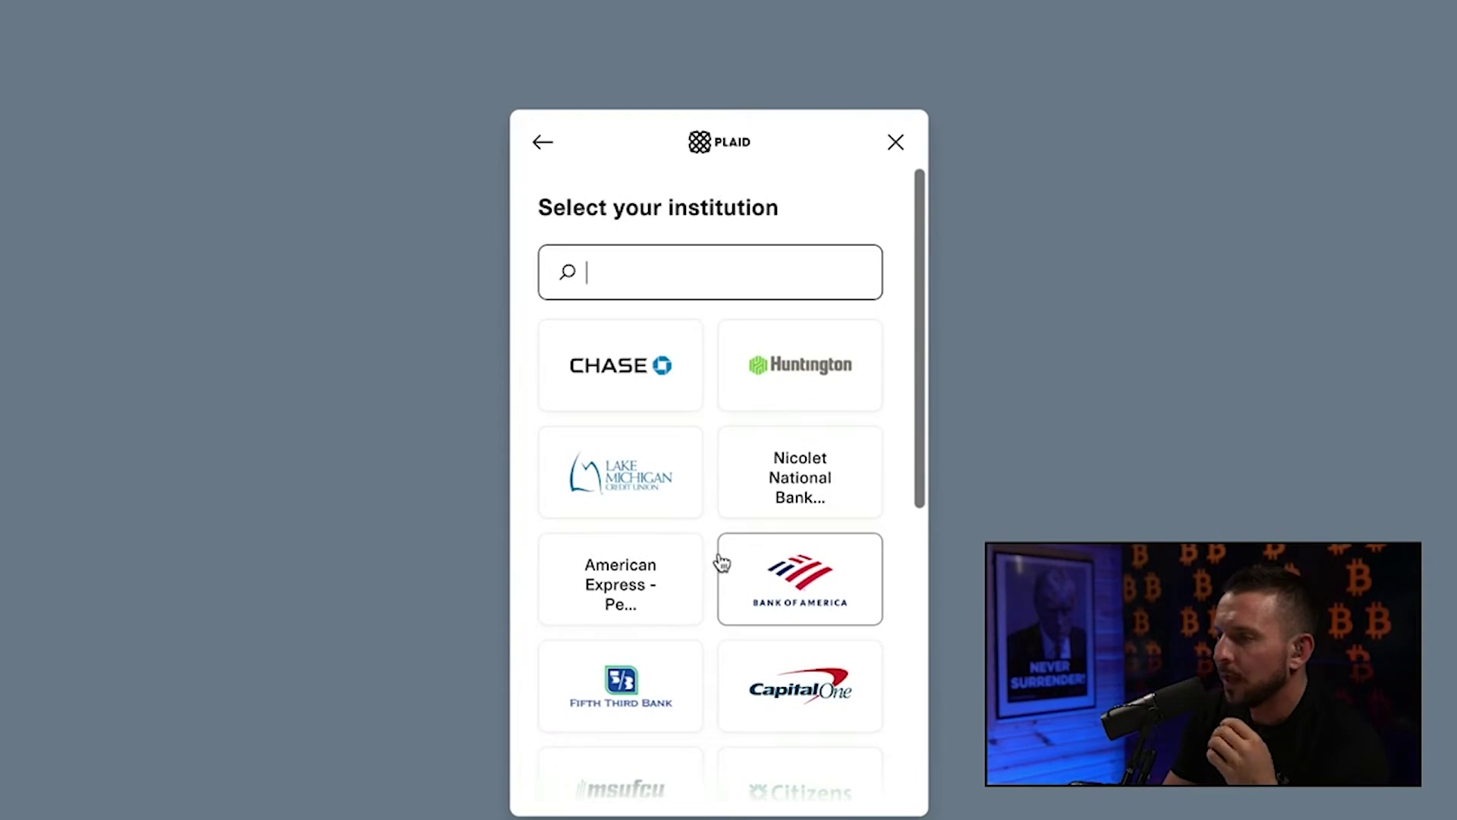
scroll(718, 561, down, 3)
scroll(718, 561, up, 3)
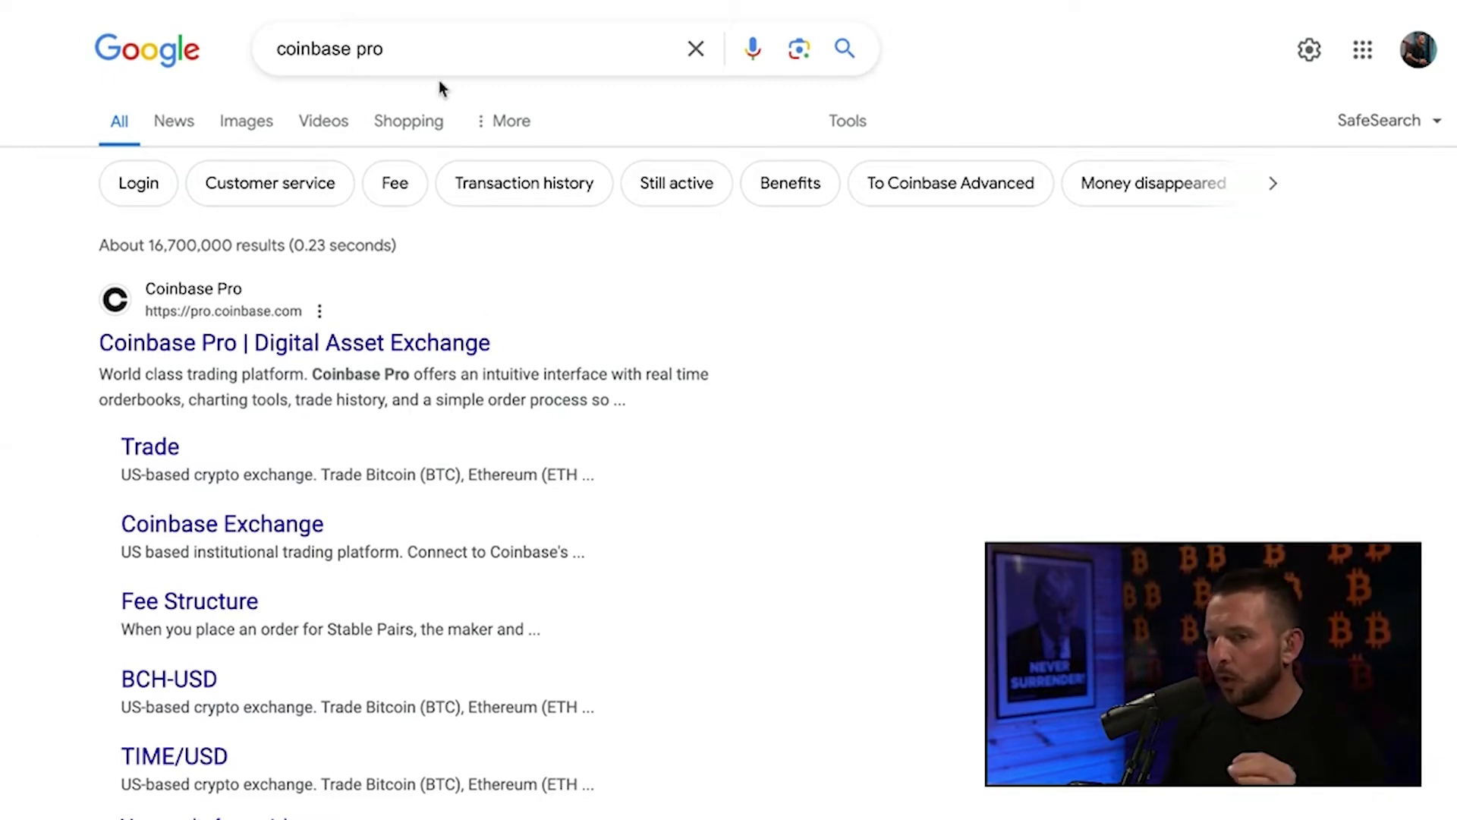
Open the Coinbase Pro site from the search results, proceed to Advanced Trade, and start signing up for an account
click(334, 344)
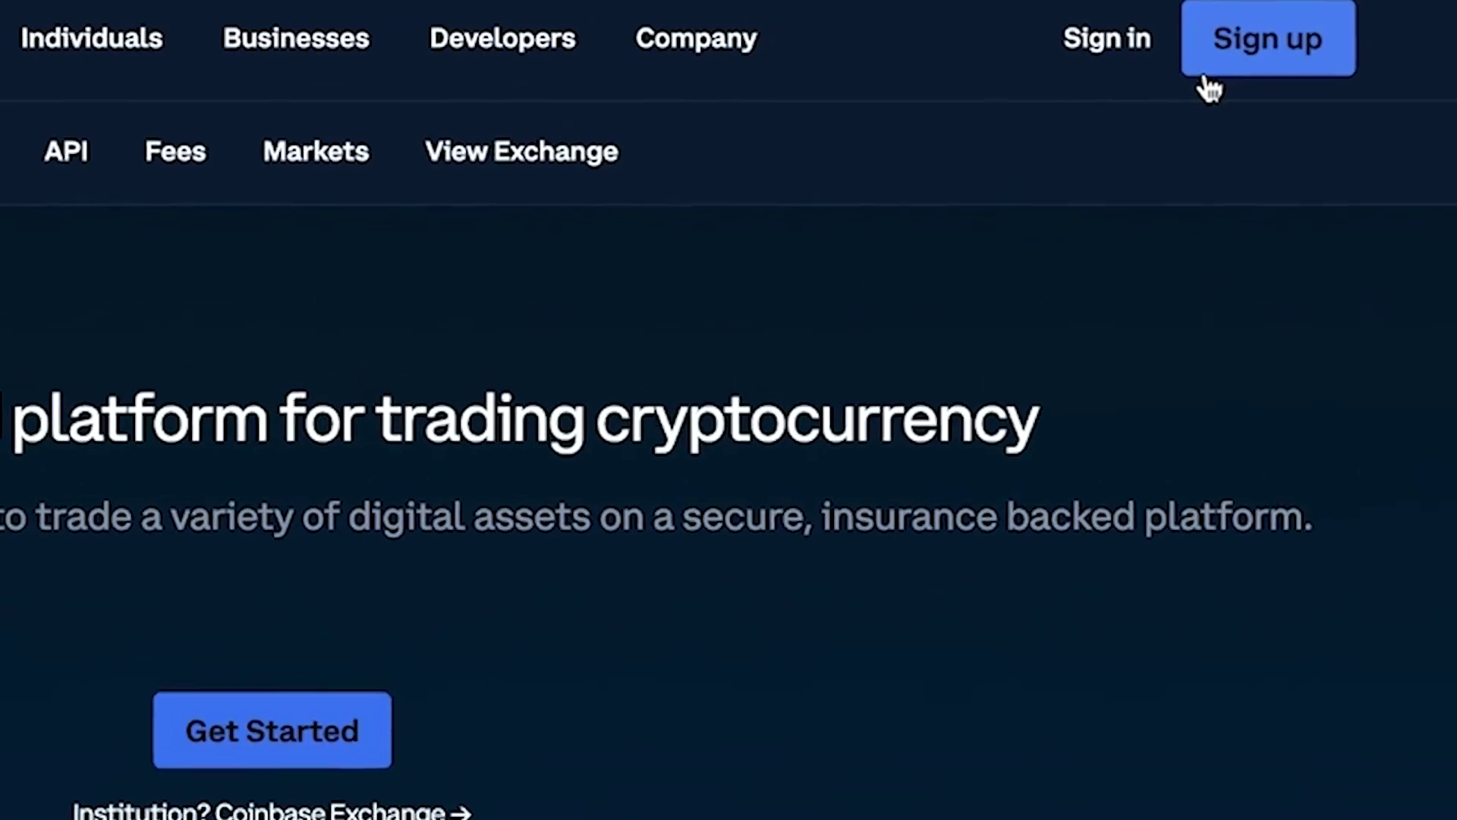
click(1266, 74)
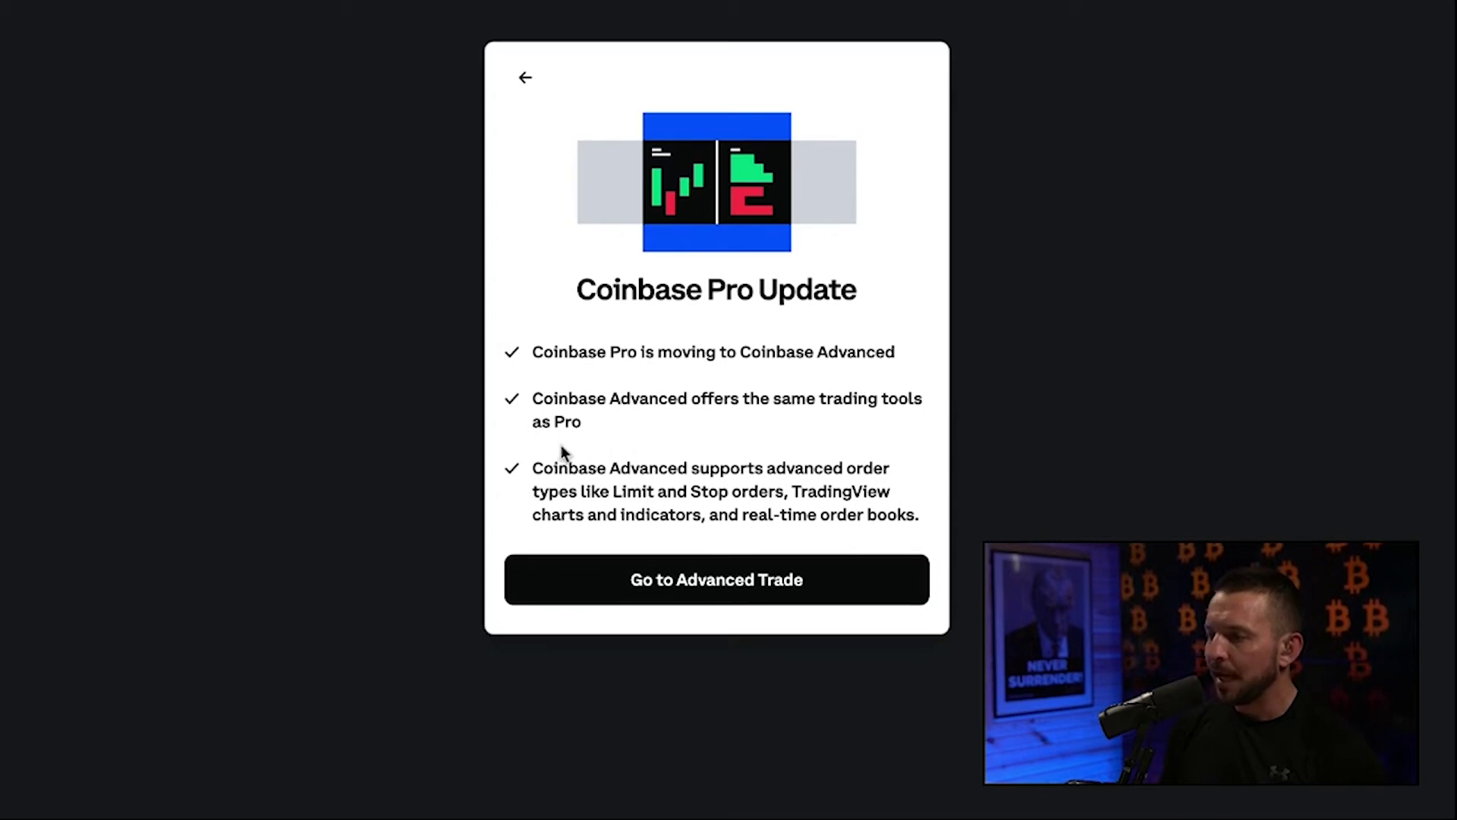
click(733, 590)
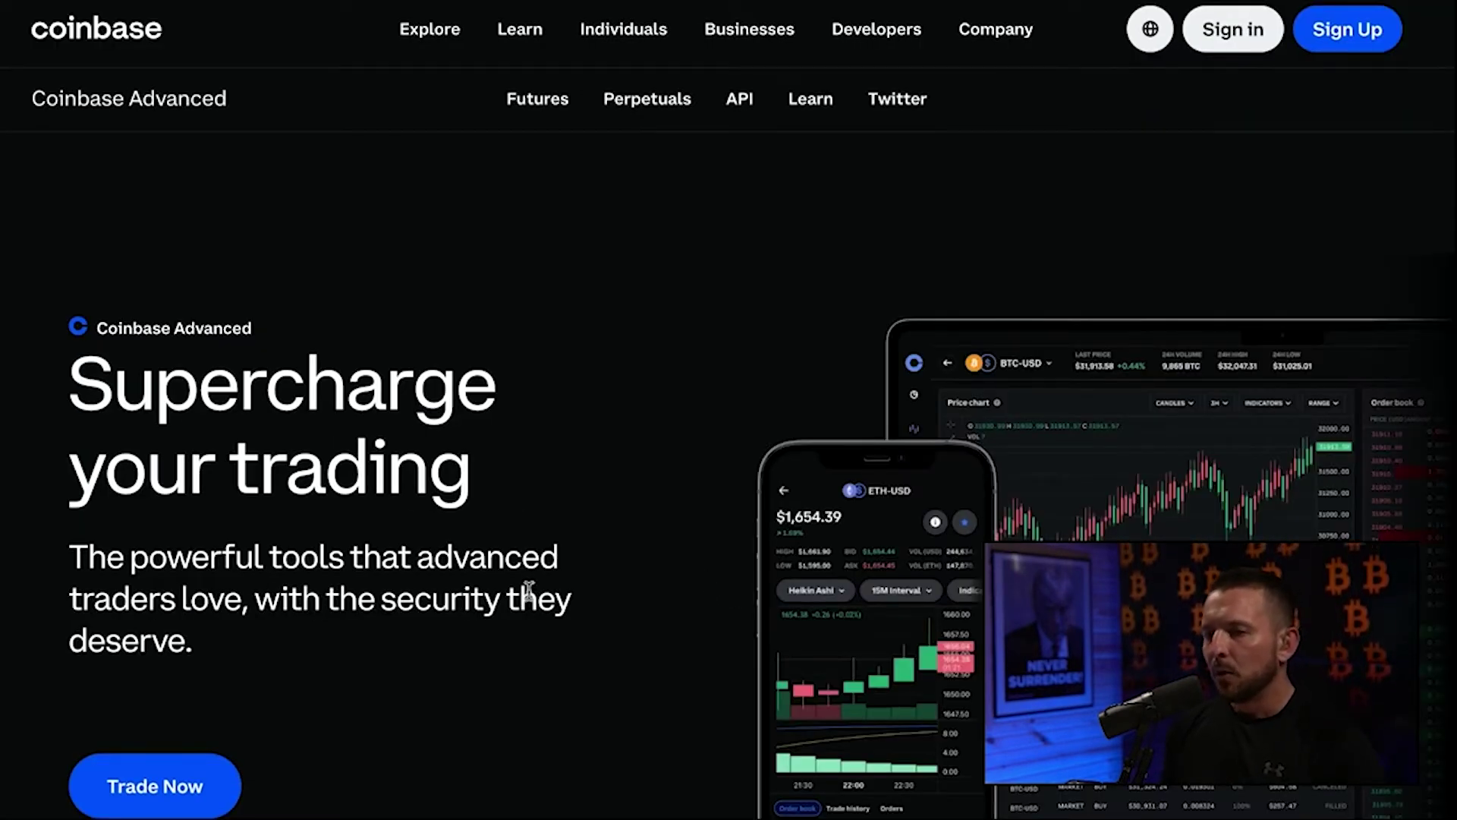
click(1342, 47)
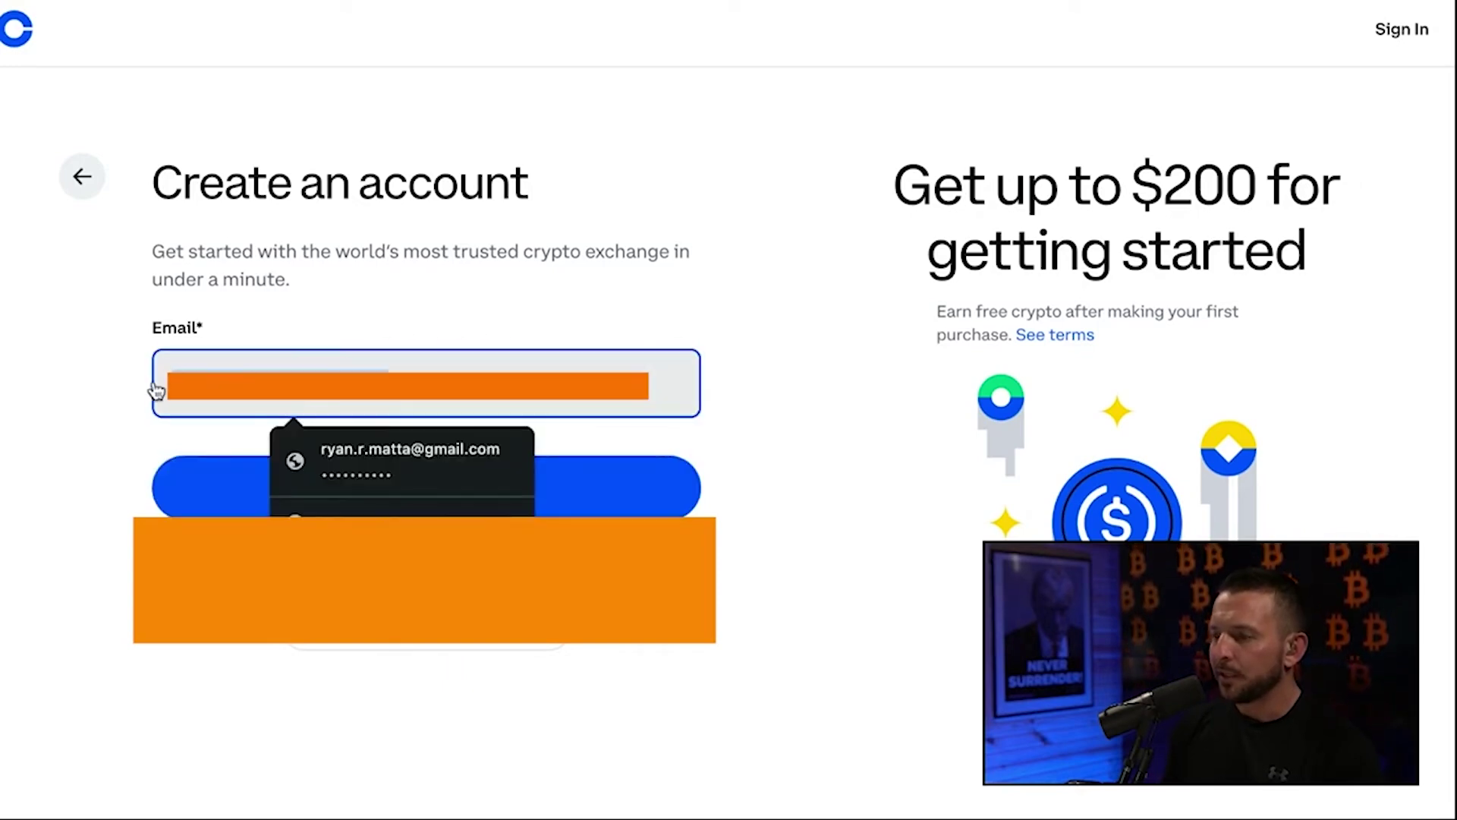
Complete the account form with the email address, legal name and password, accept the user agreement, and create the free account
click(150, 387)
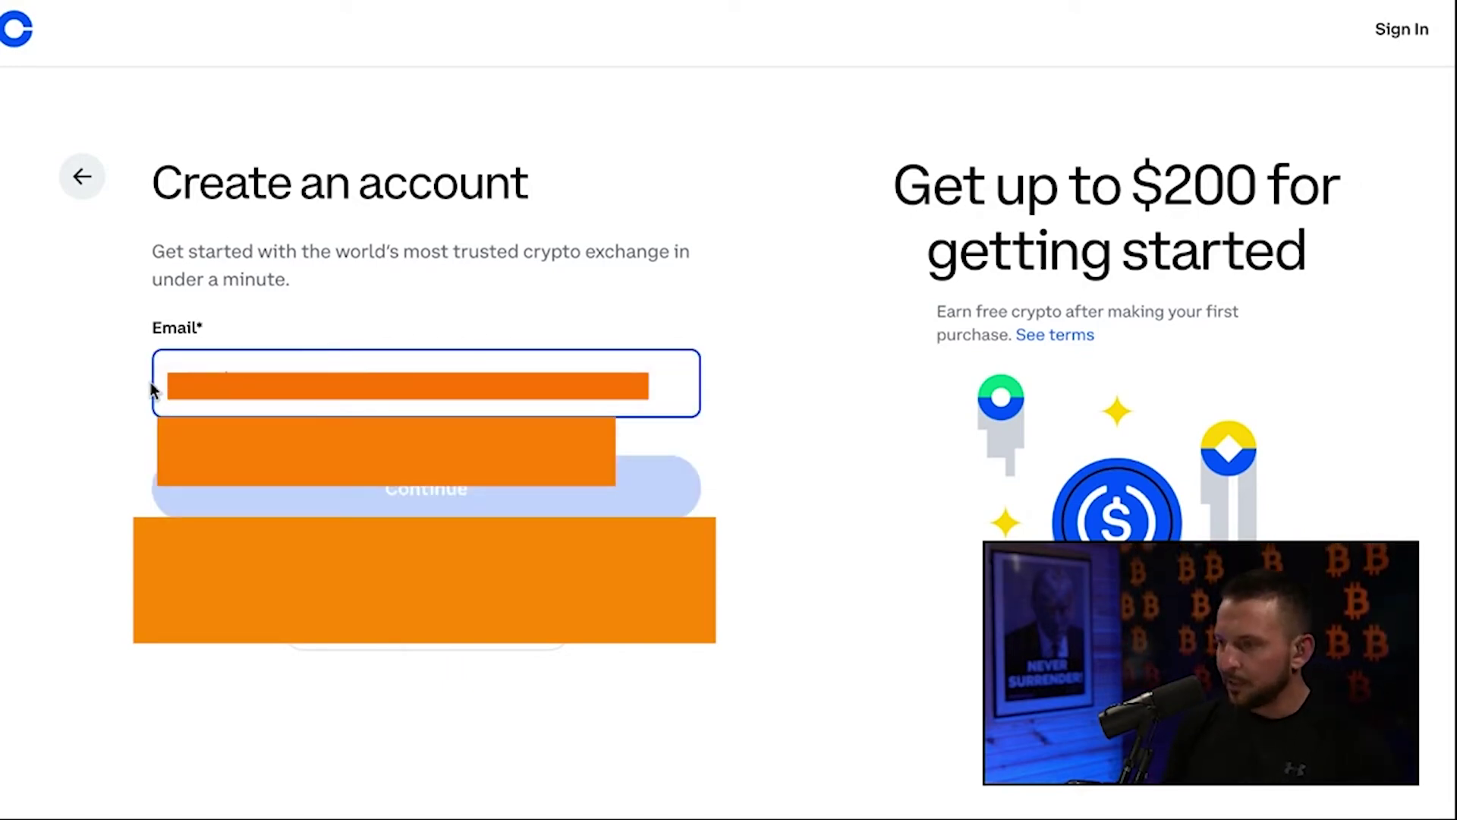
key(ctrl+v)
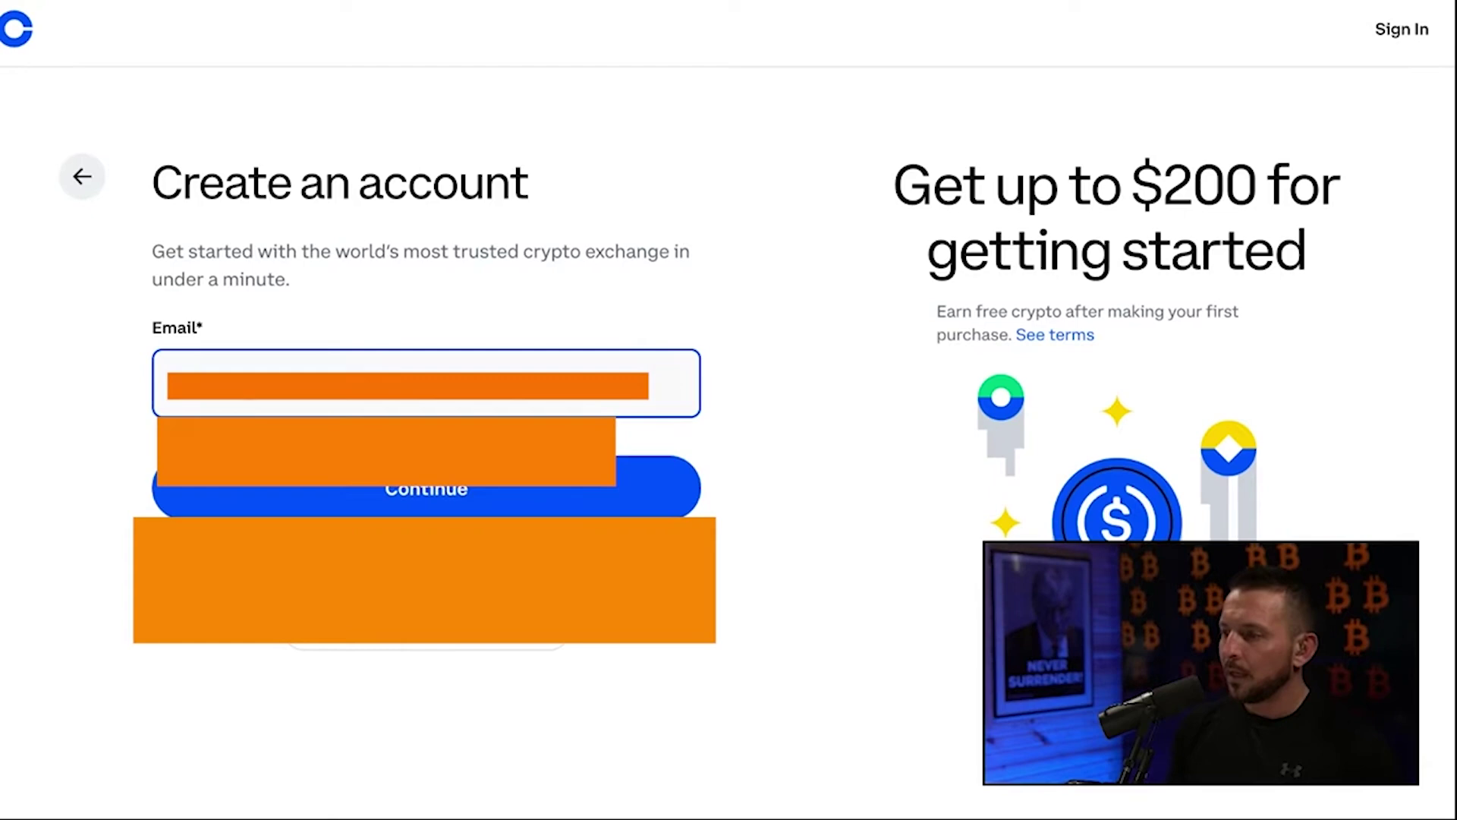
click(389, 497)
click(334, 445)
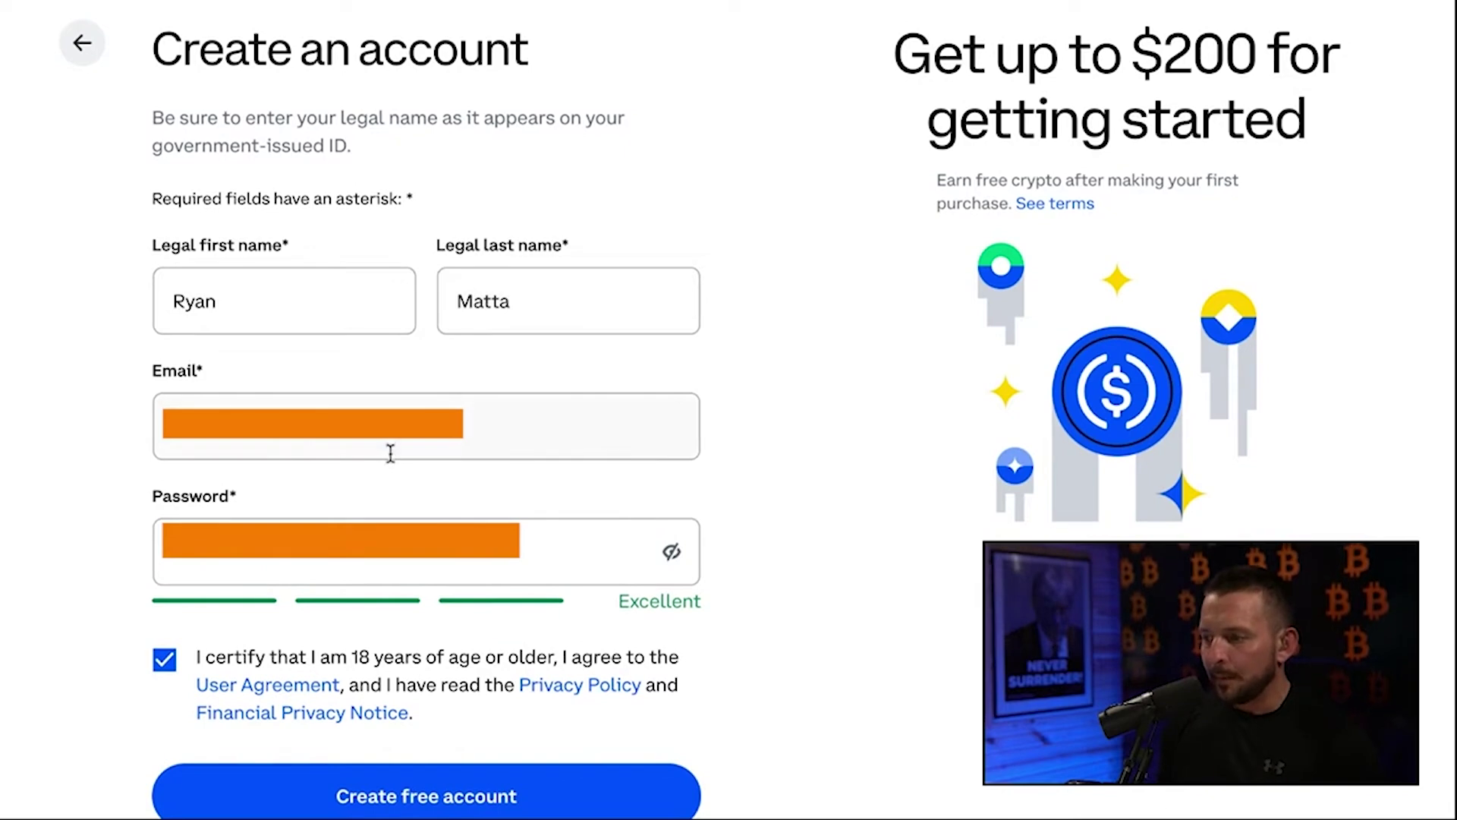
click(495, 810)
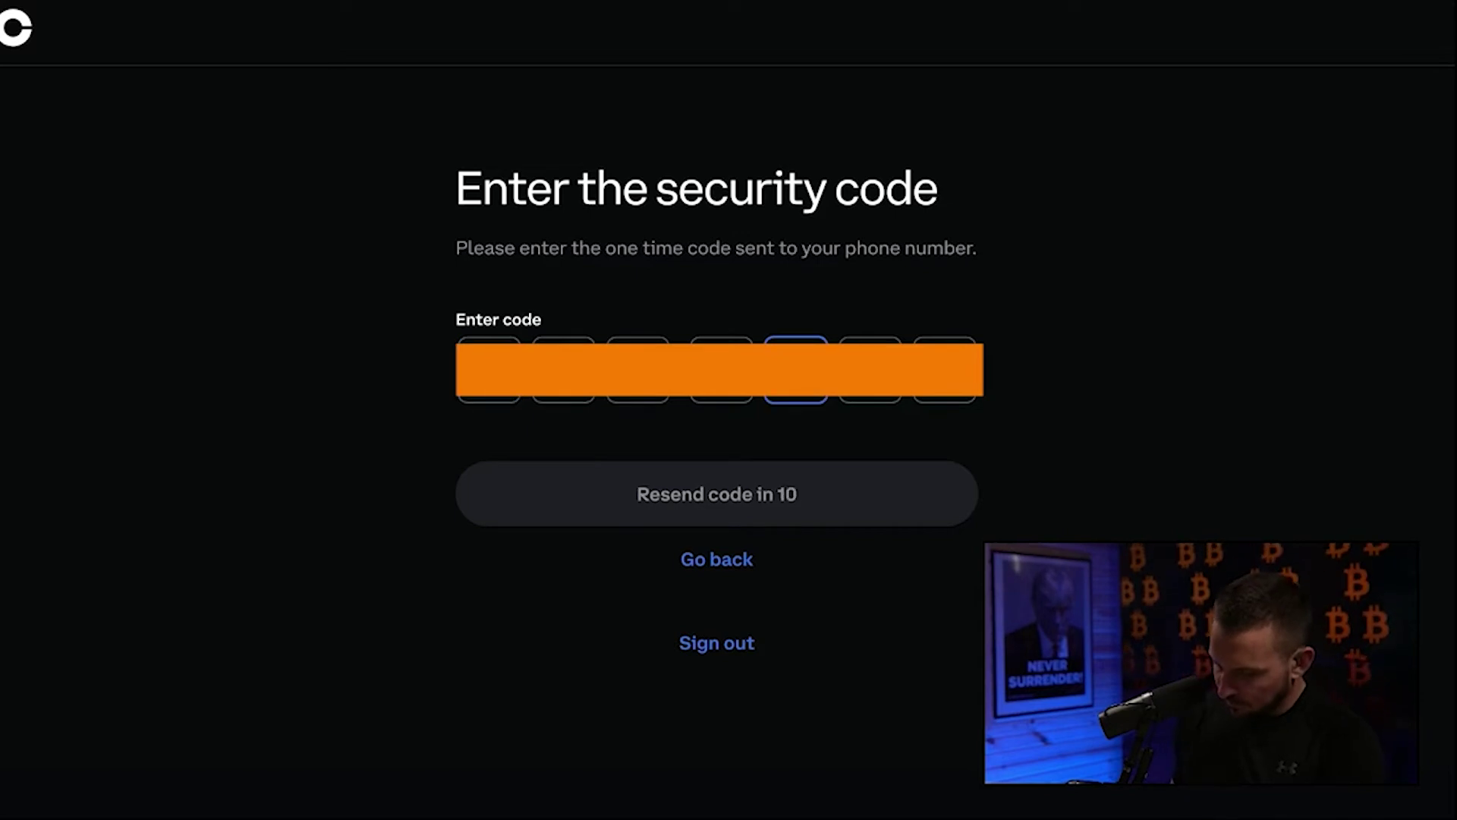
Enter the one-time security code sent to the phone and submit United States as the country of citizenship
click(795, 370)
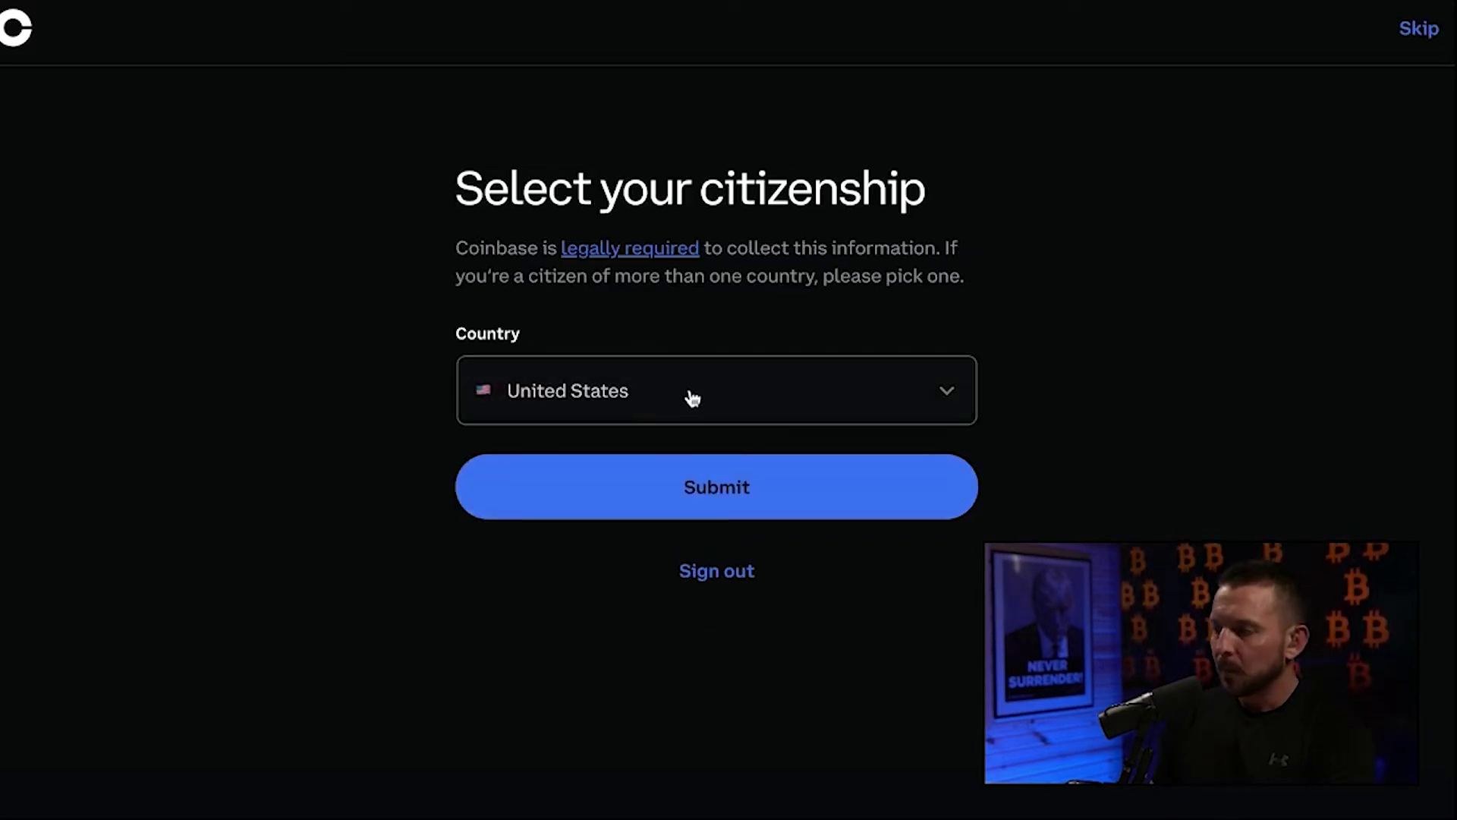
click(762, 510)
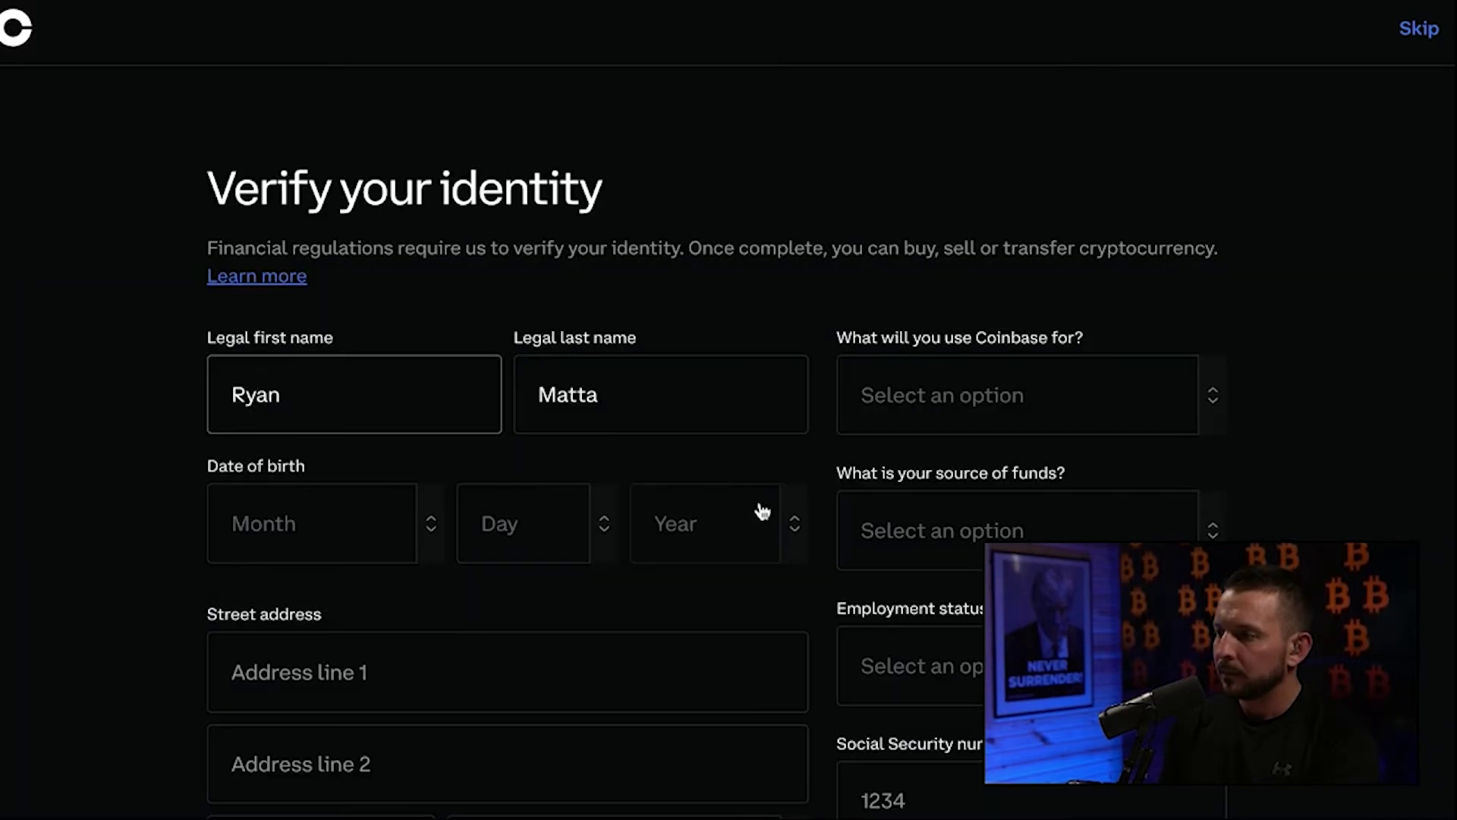
Examine the personal, address, employment and Social Security fields of the identity verification form
scroll(787, 501, down, 2)
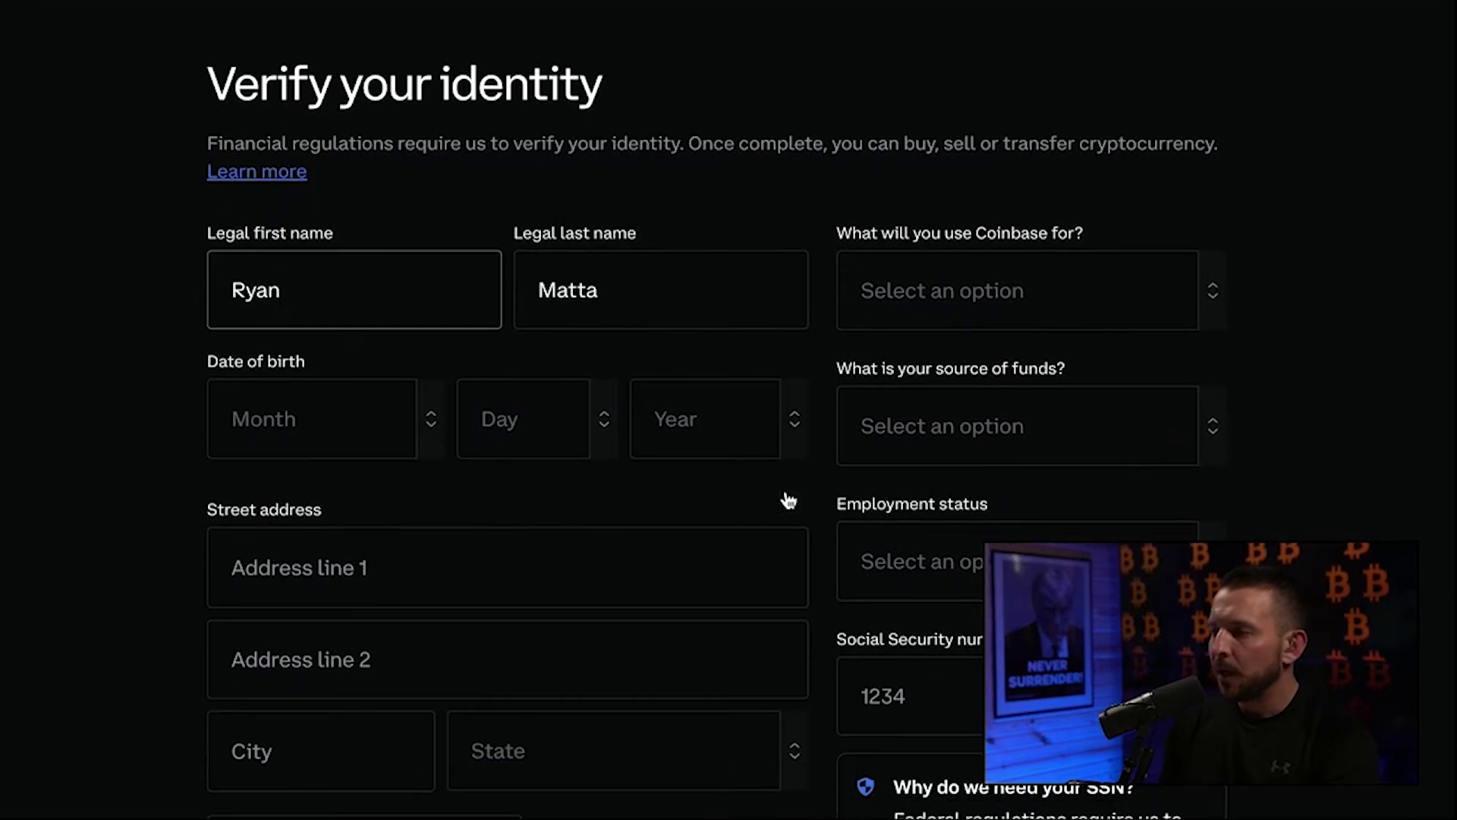
scroll(787, 500, down, 4)
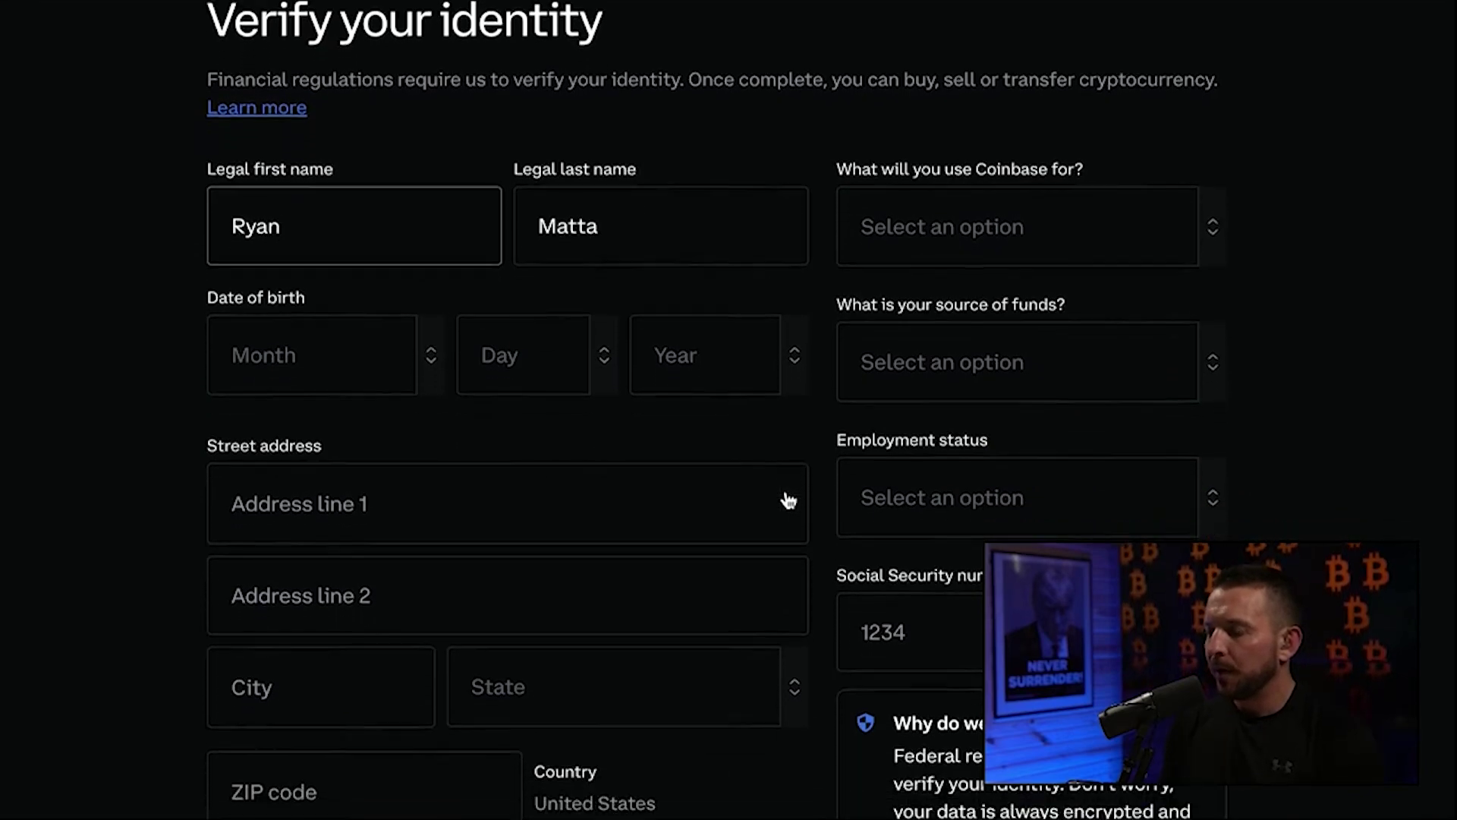
scroll(787, 492, down, 1)
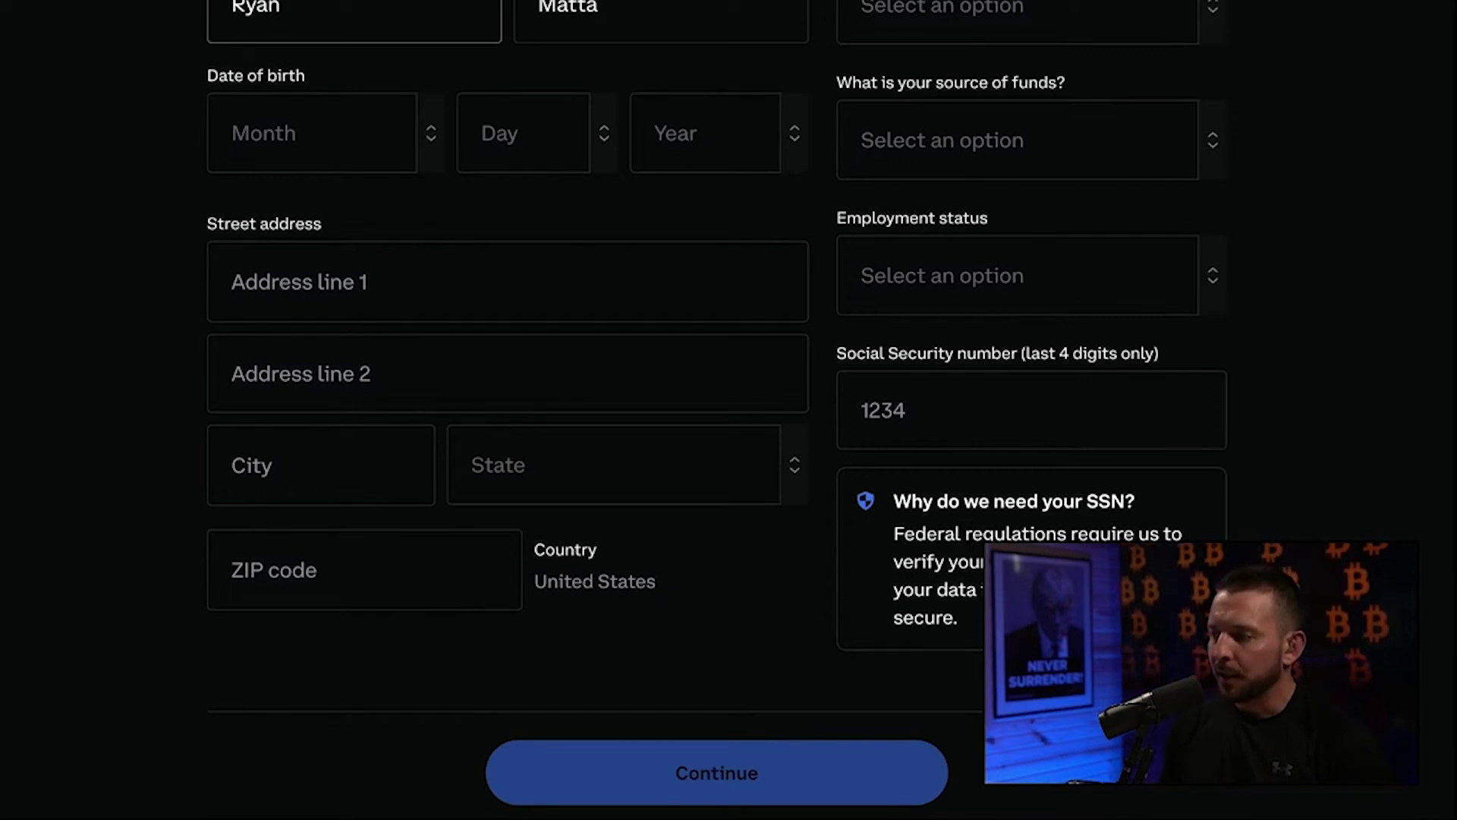
scroll(1102, 513, down, 1)
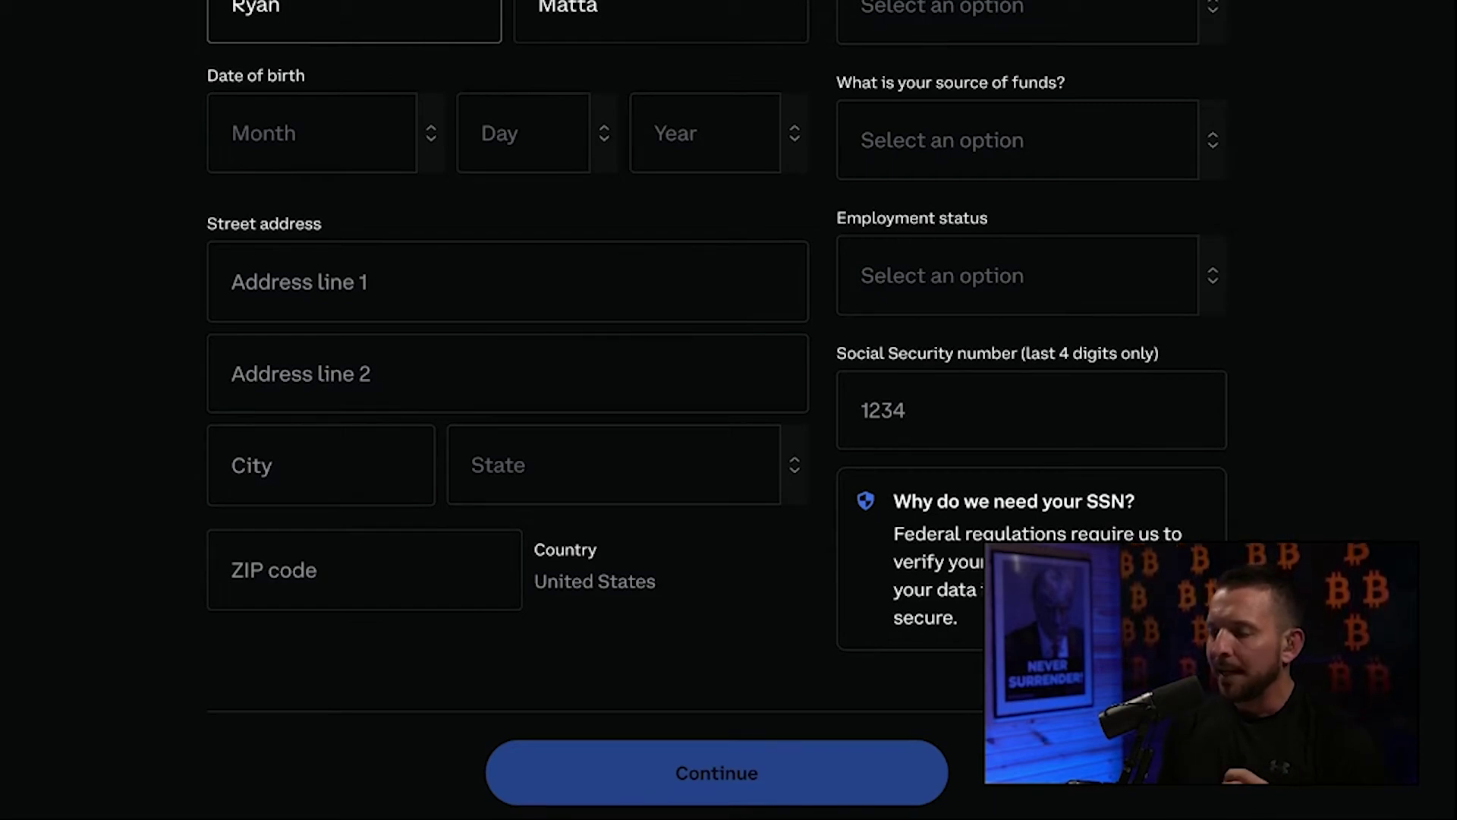
scroll(716, 410, up, 2)
scroll(717, 410, up, 1)
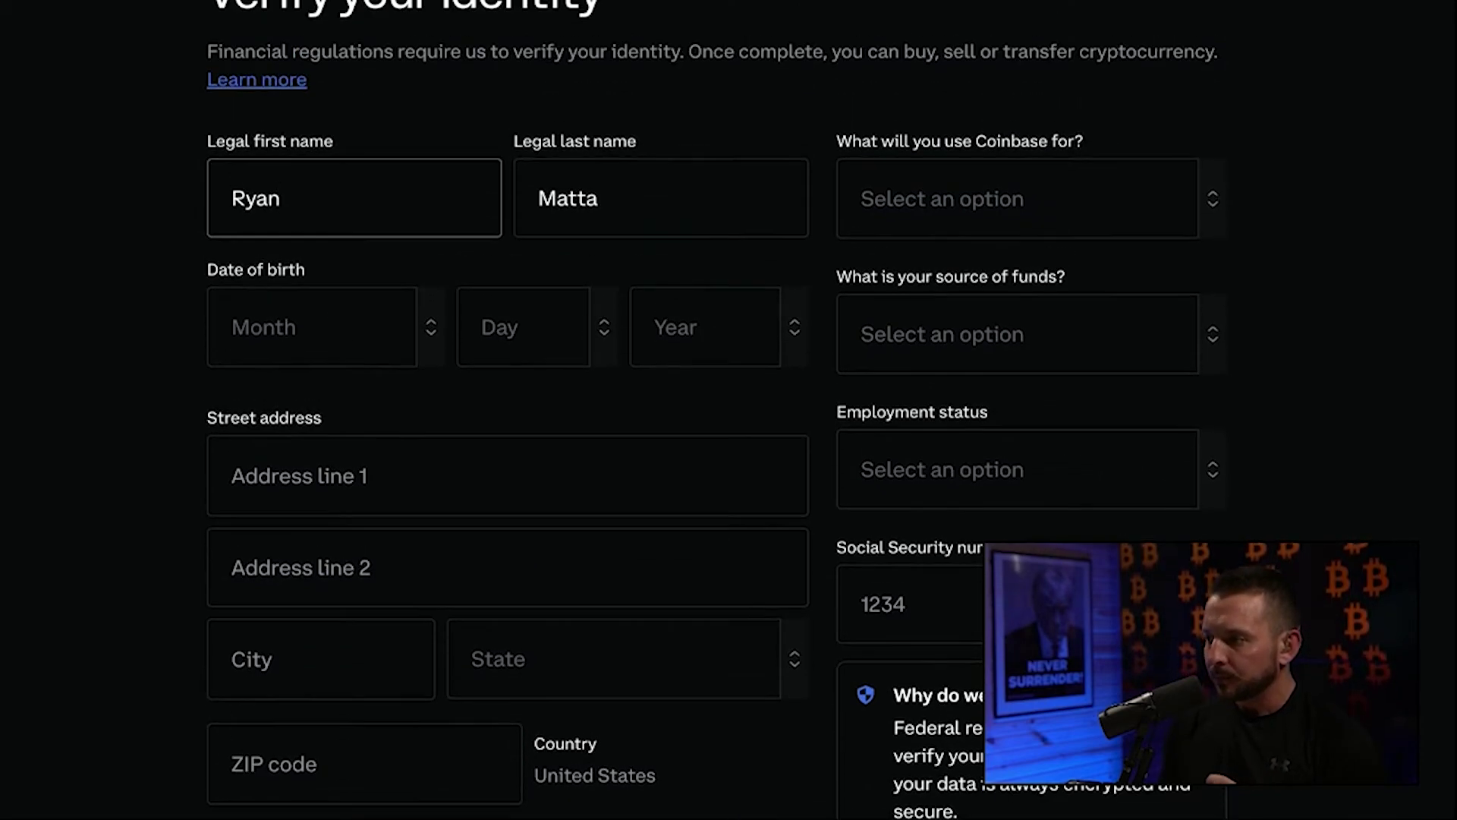
scroll(716, 409, up, 1)
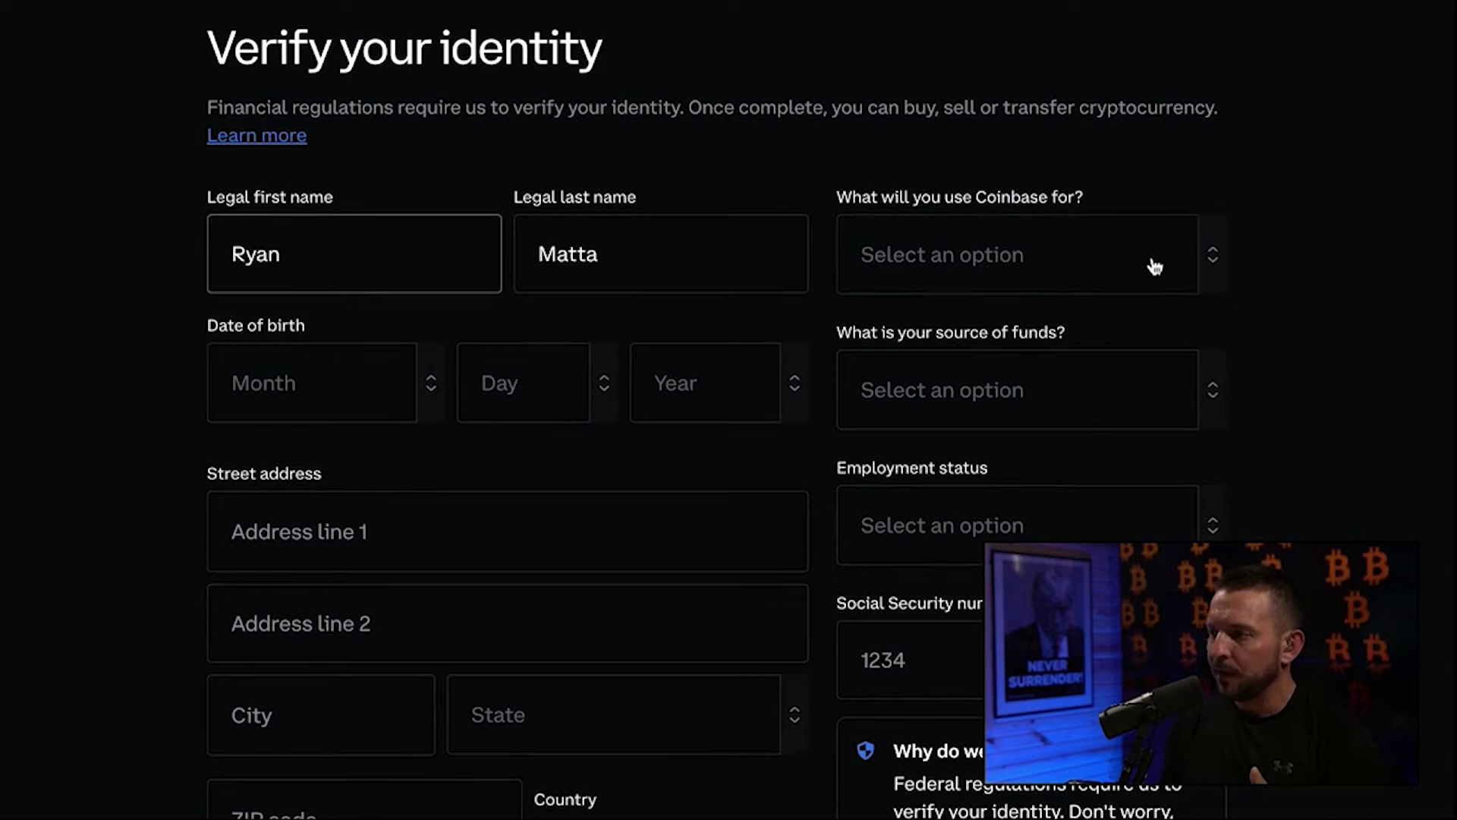
Fill in the identity form with Online purchases as intended use, Savings as source of funds and Self Employed as employment status
click(1104, 283)
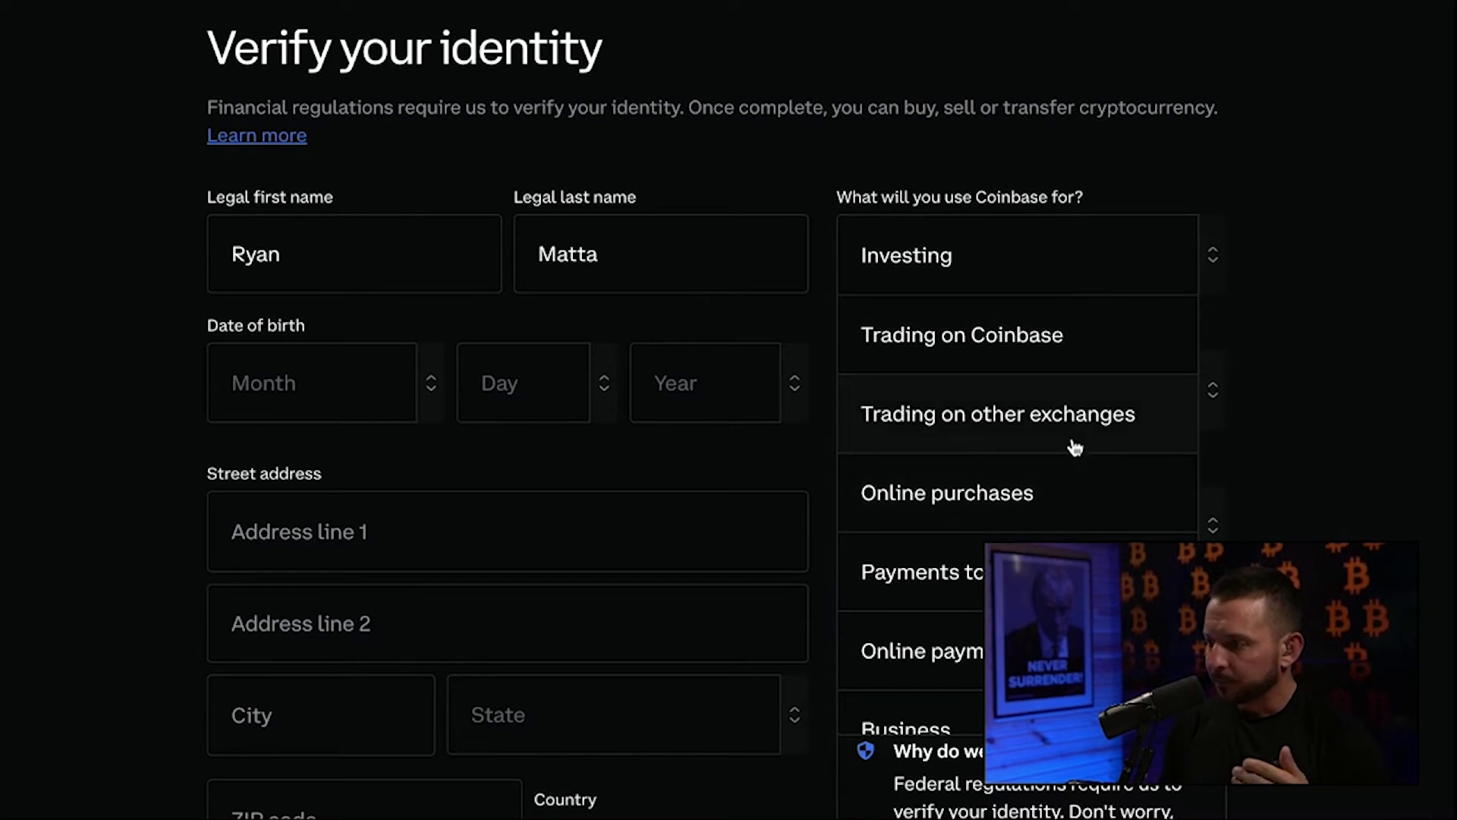
click(1036, 499)
click(1058, 400)
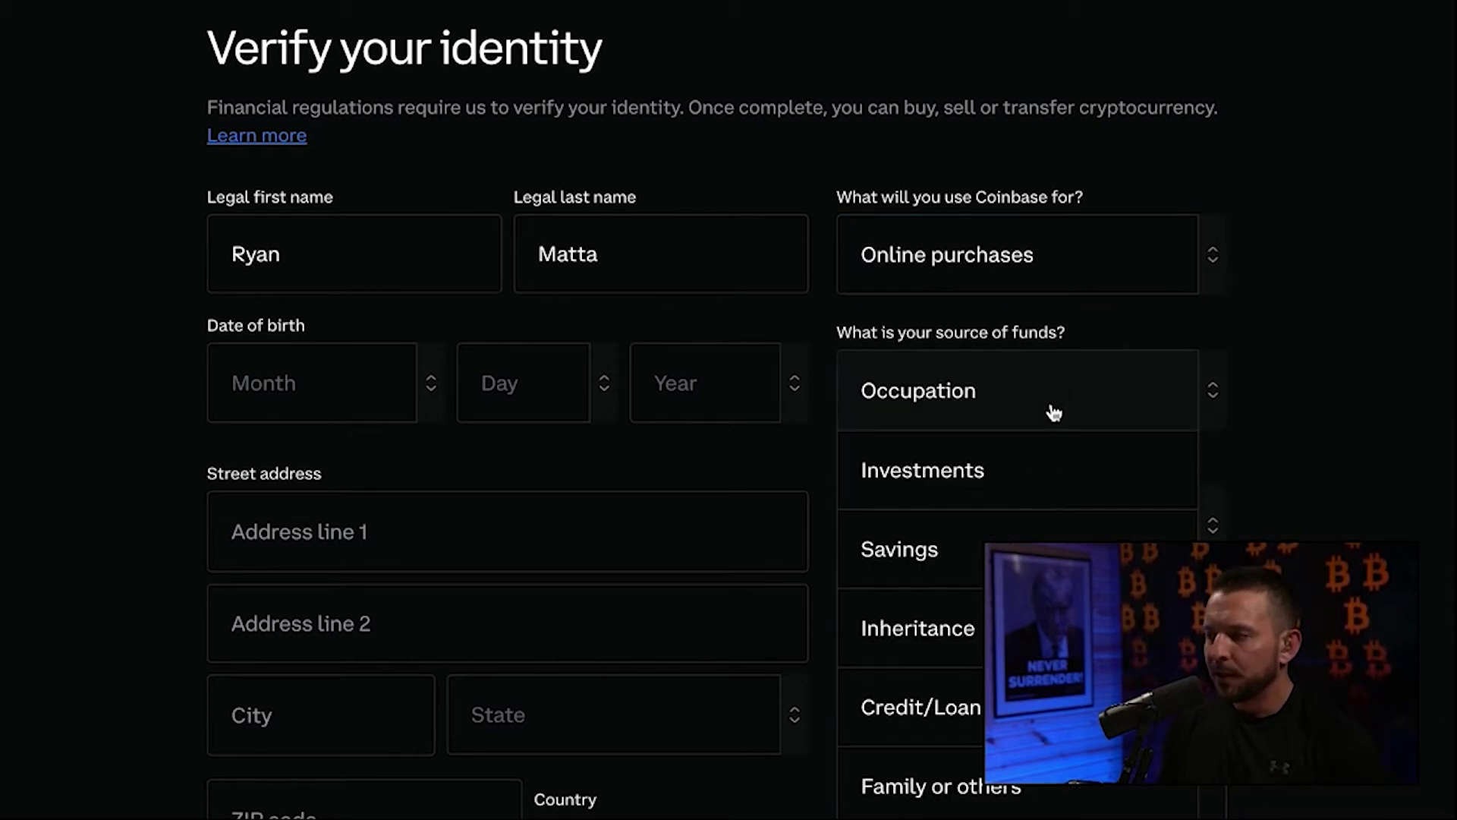
click(934, 569)
click(1004, 522)
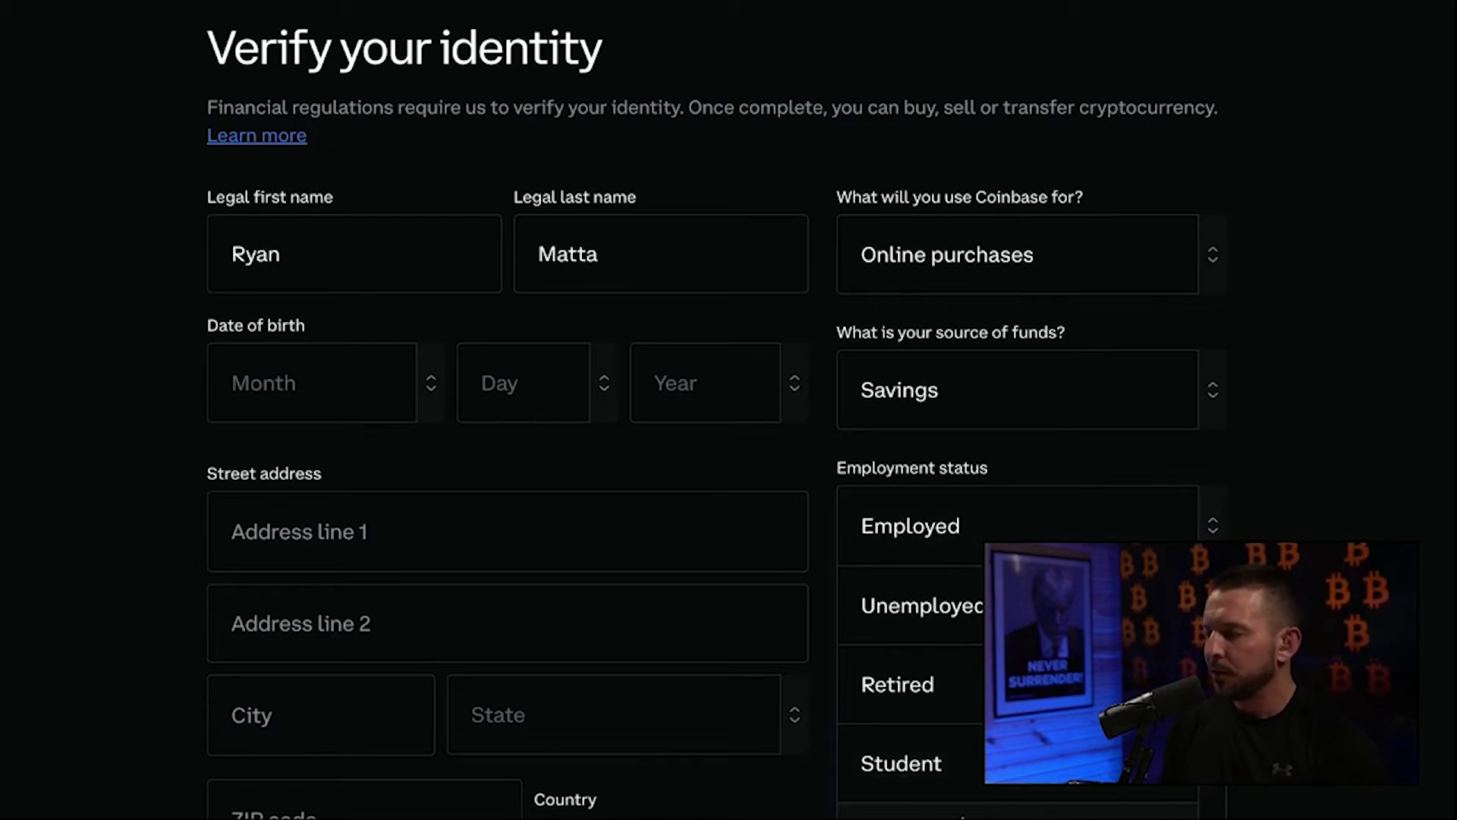
click(1017, 811)
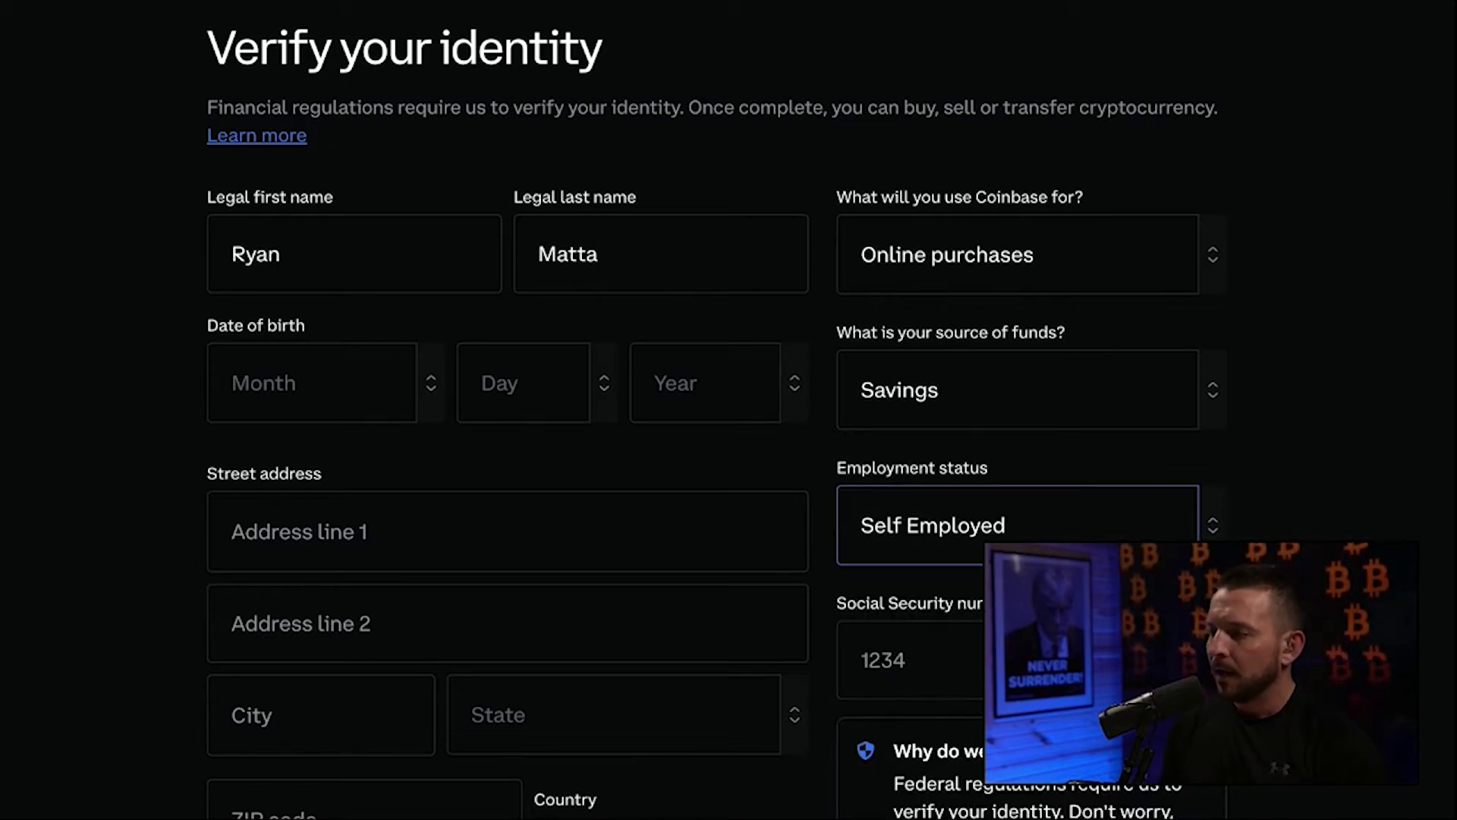
key(Tab)
scroll(977, 507, down, 2)
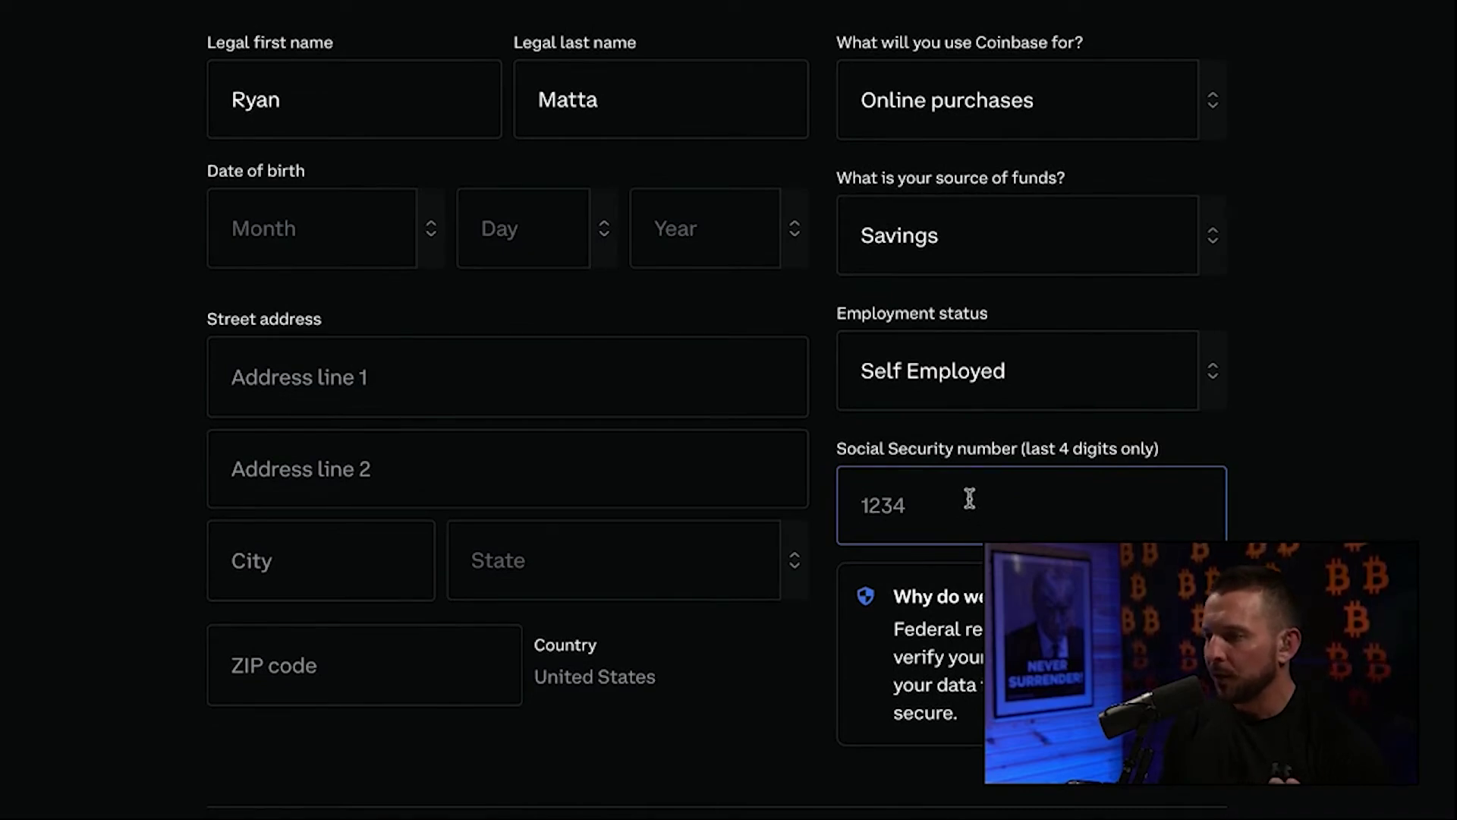
scroll(970, 497, up, 1)
scroll(970, 497, down, 2)
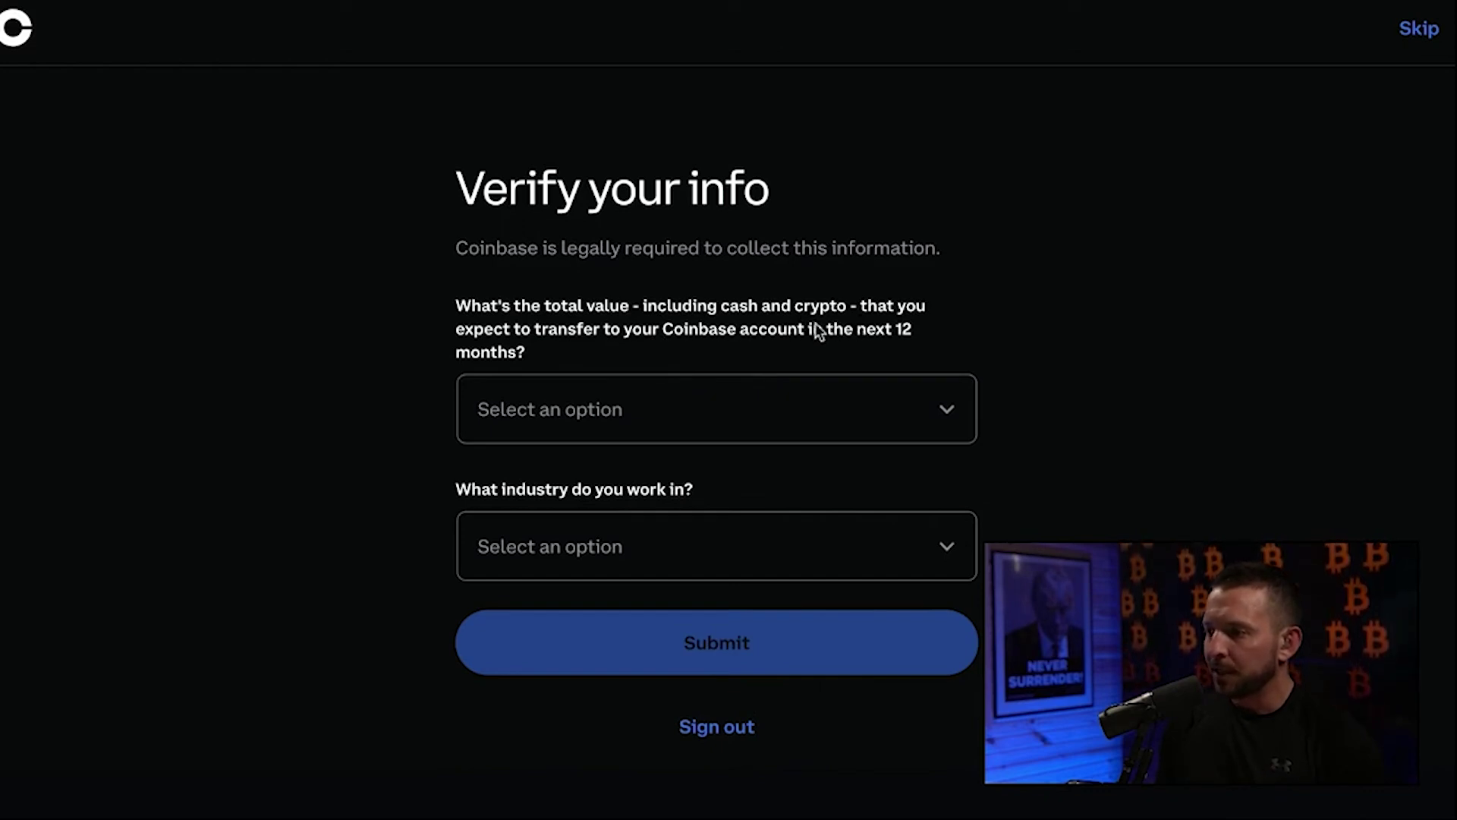
Submit Under $1,000 as the expected 12-month transfer value and All Other Industries & Services as the industry
click(781, 409)
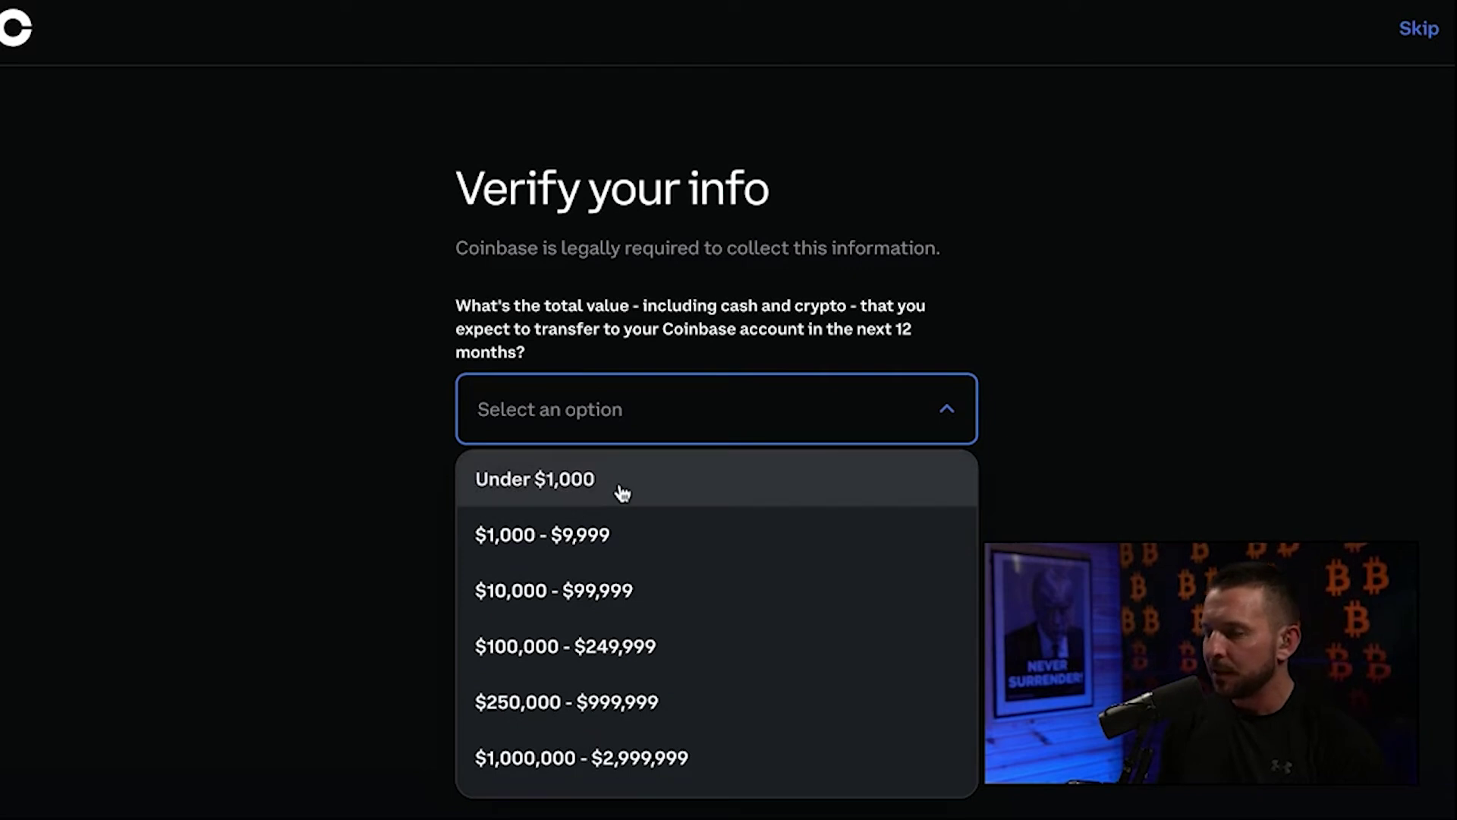
click(621, 492)
click(687, 546)
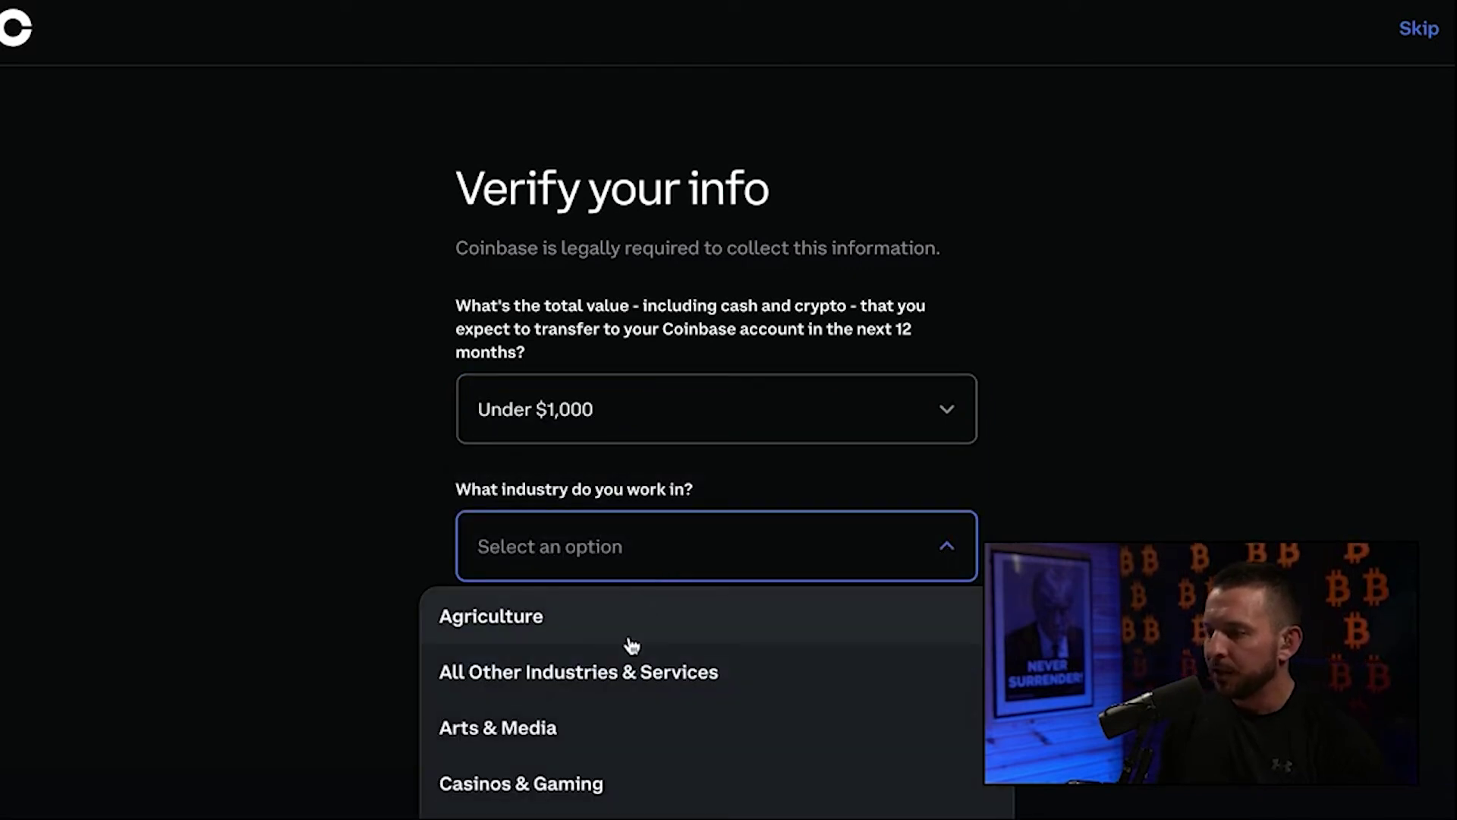
click(655, 688)
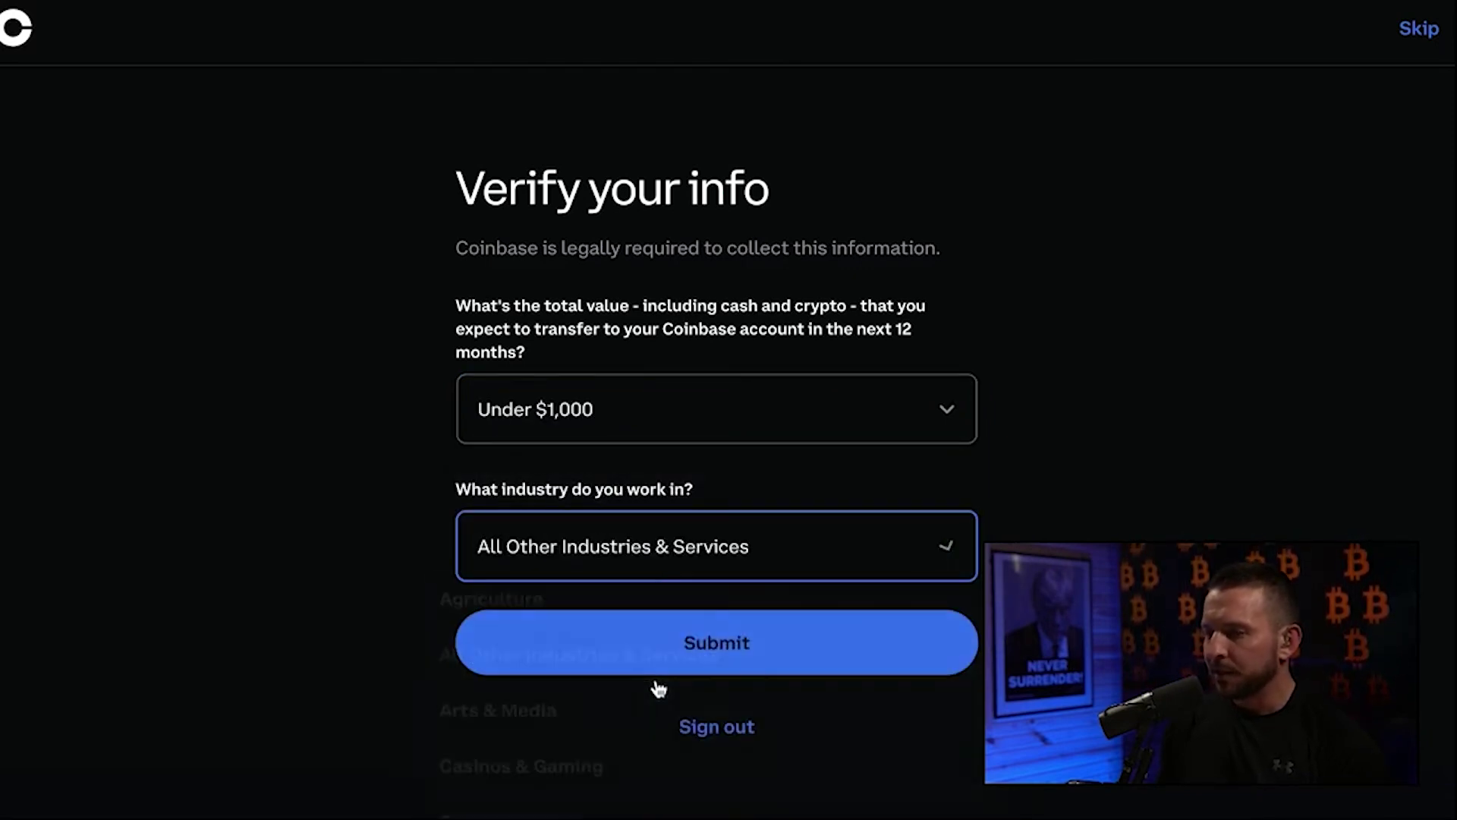
click(731, 657)
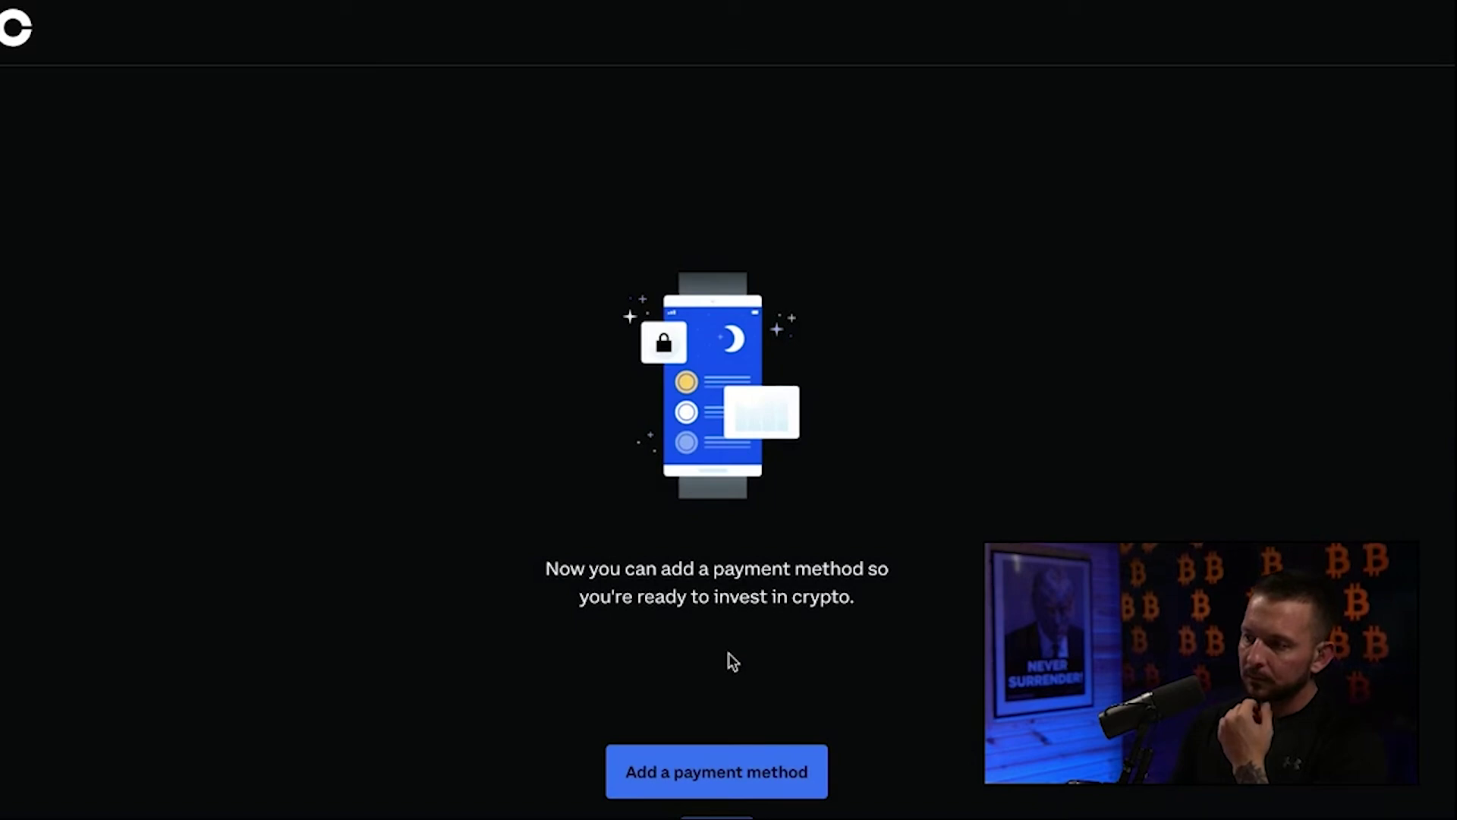
Start adding a payment method and continue through Plaid's introduction to the institution selection
scroll(750, 668, down, 1)
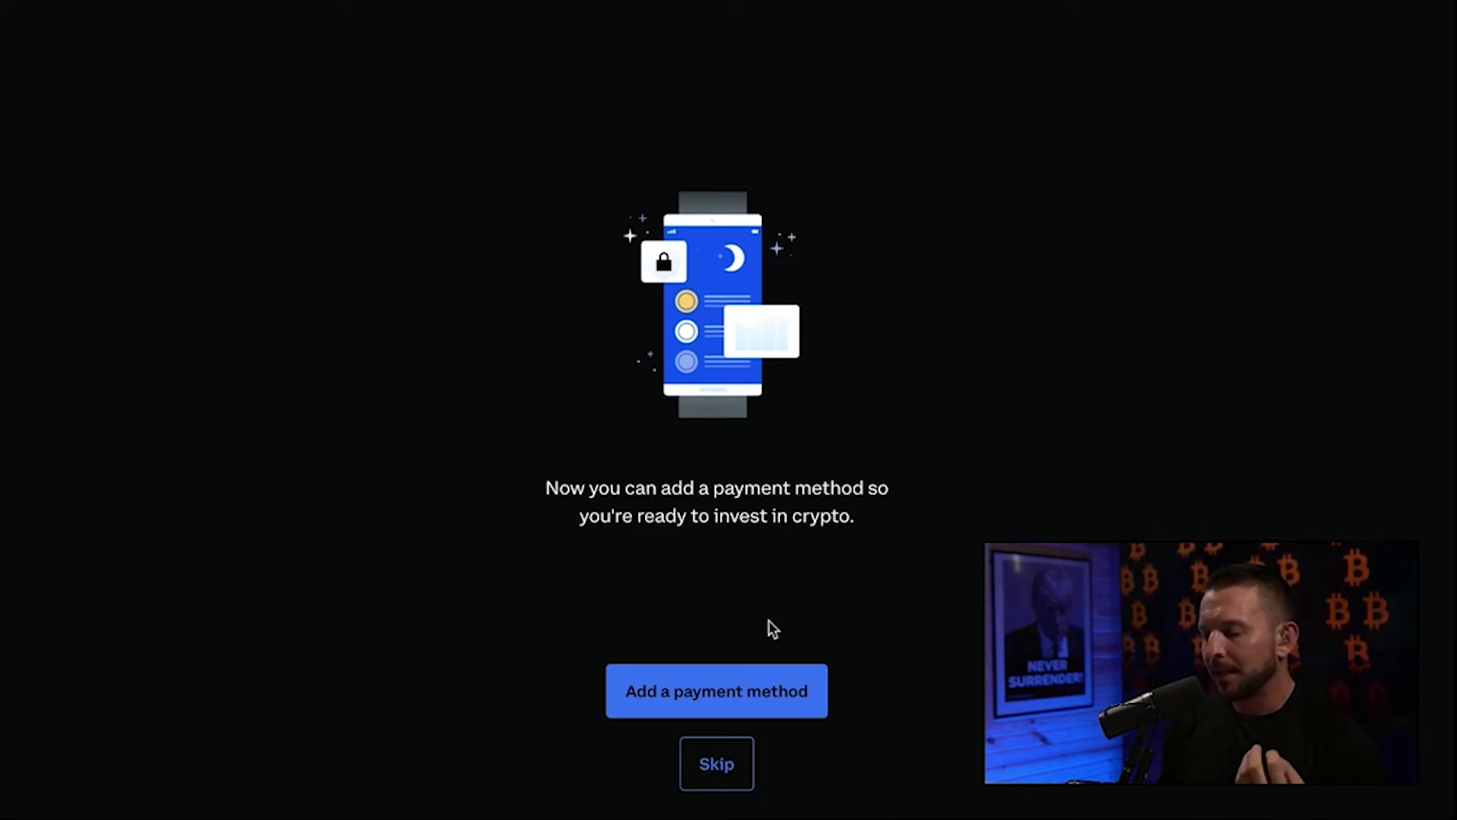
click(767, 695)
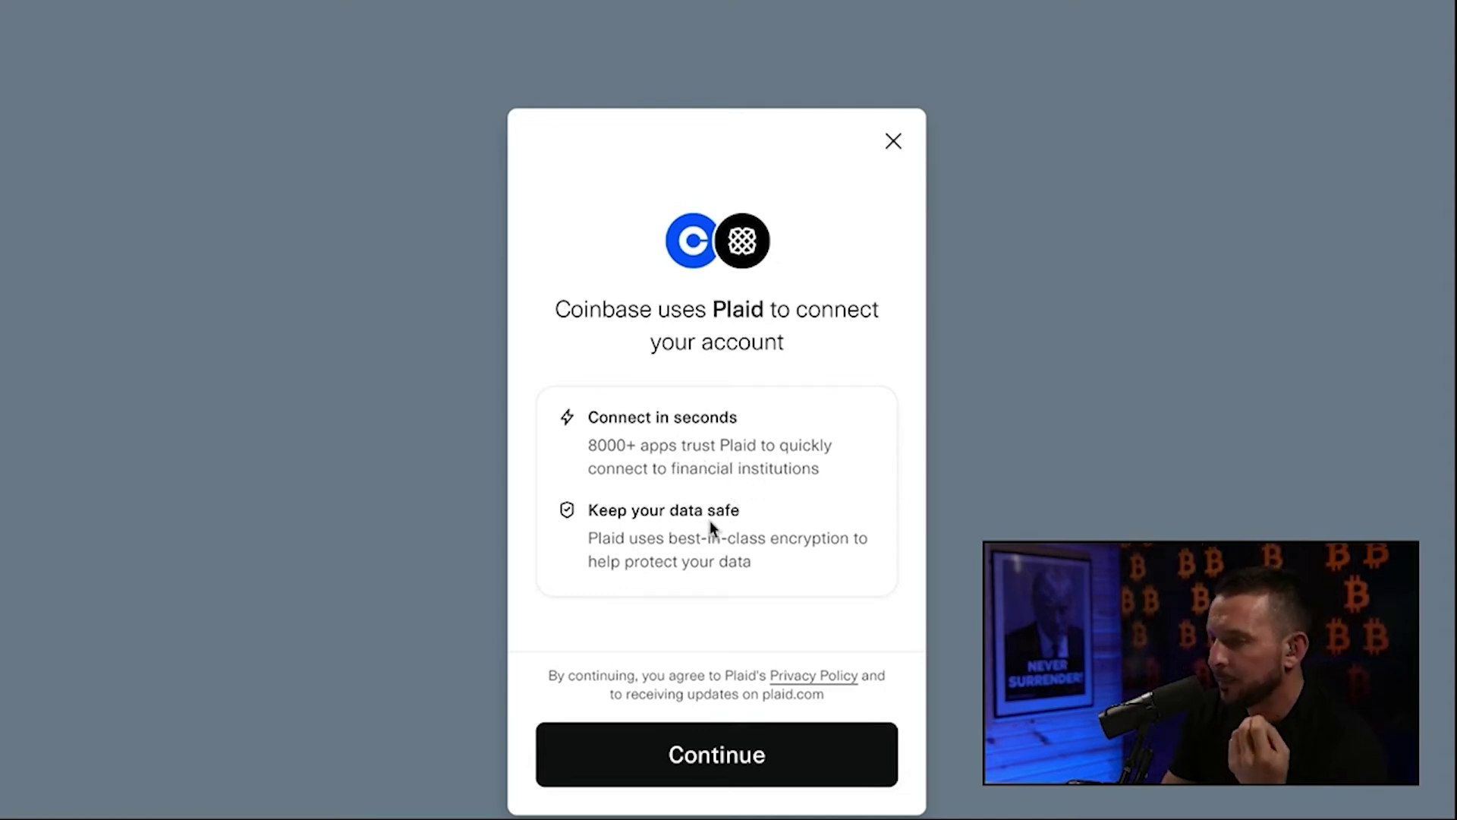
click(755, 774)
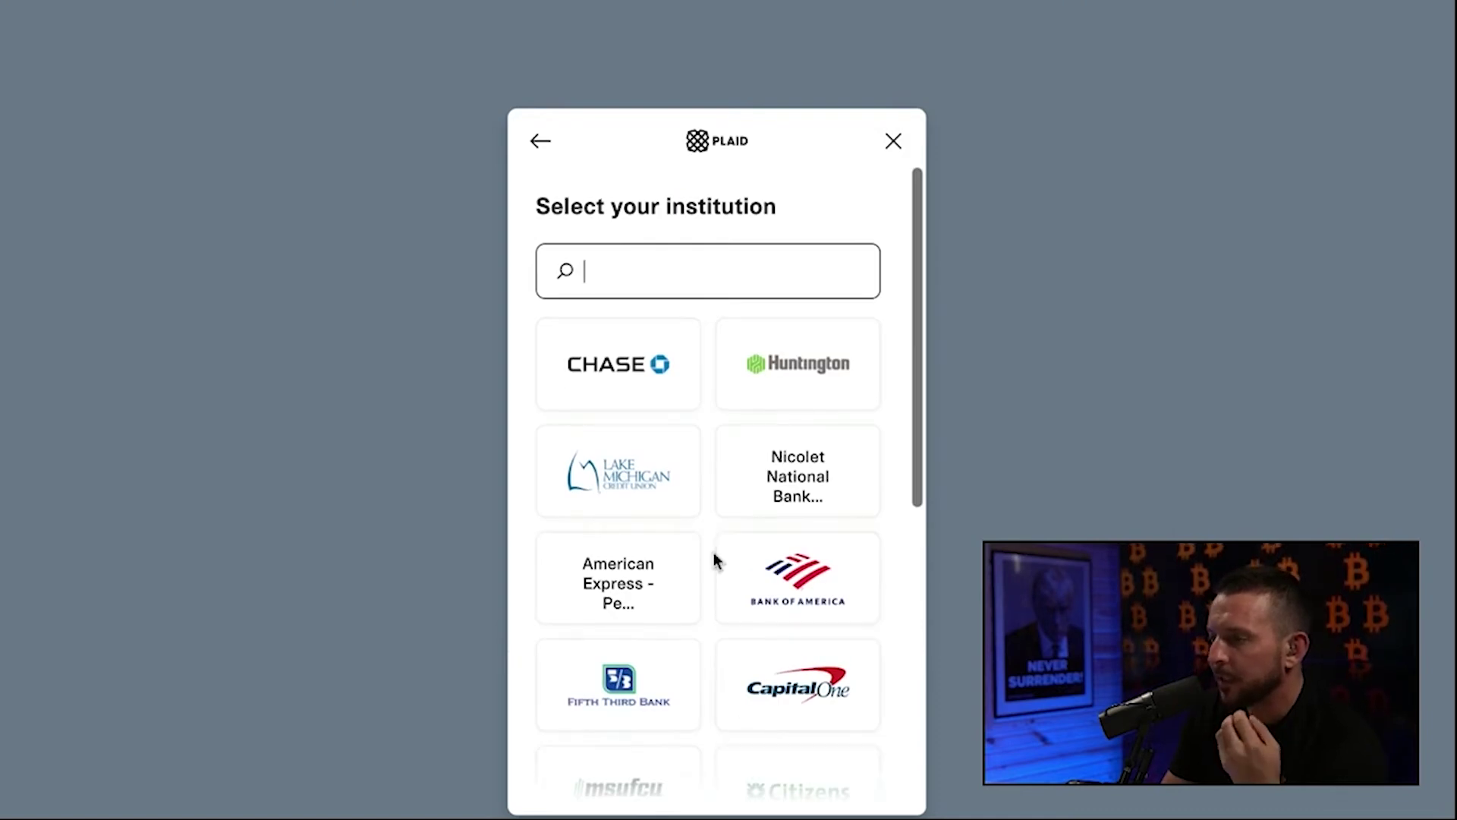
Choose Chase as the institution, open its login window, and move that window fully into view
scroll(714, 561, down, 4)
scroll(714, 560, up, 4)
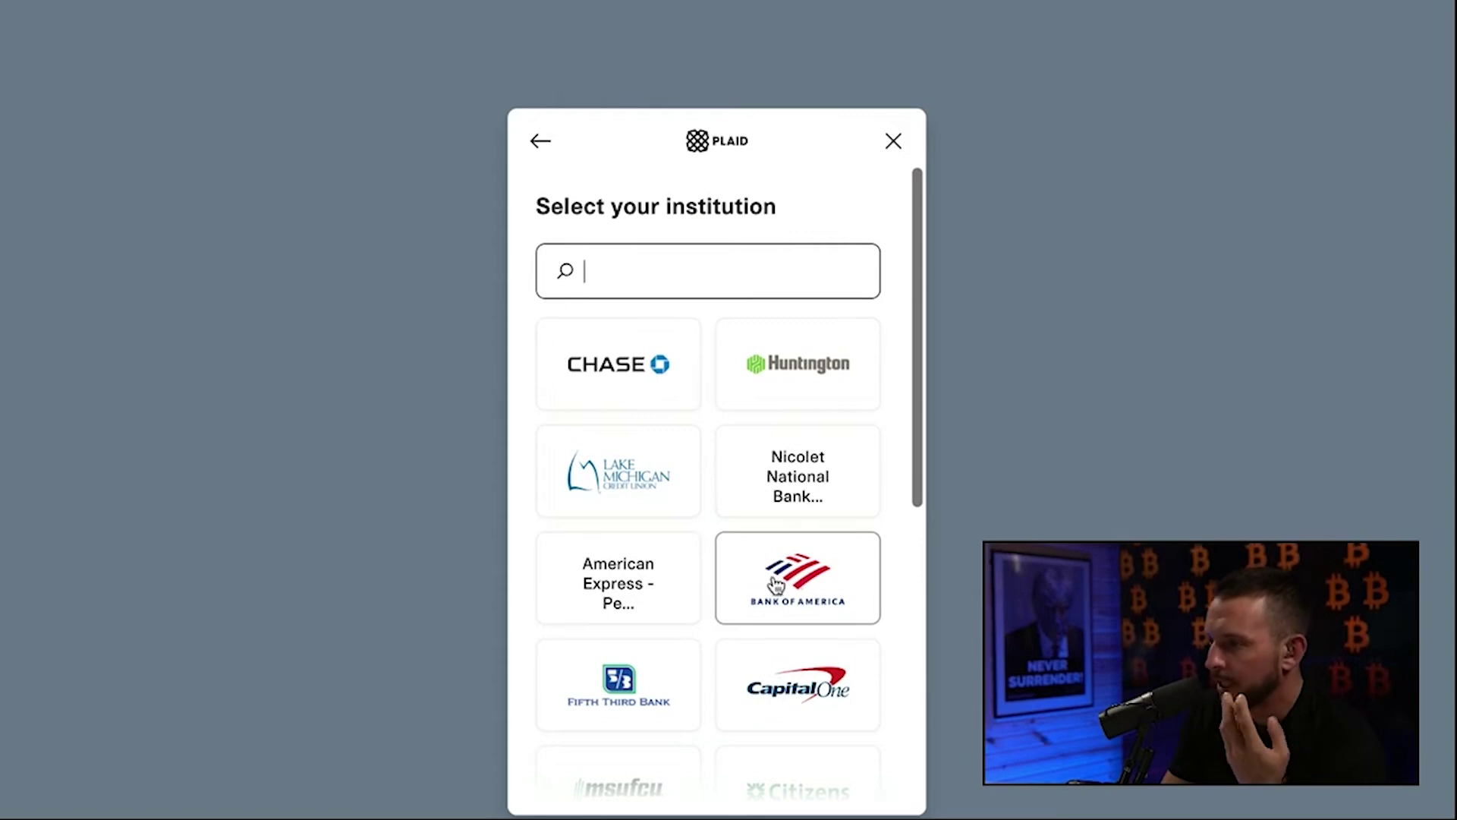
click(649, 381)
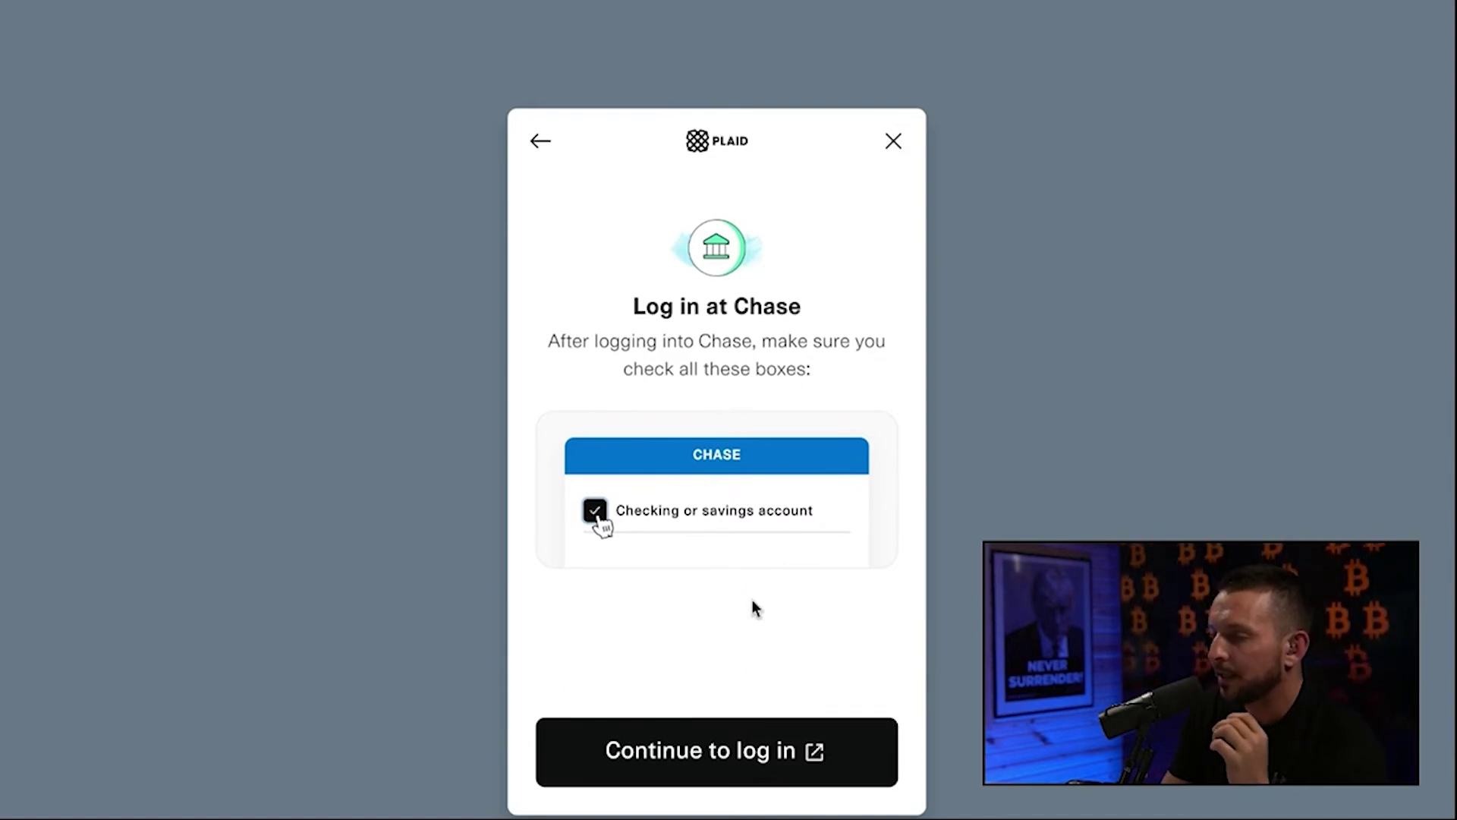
click(751, 767)
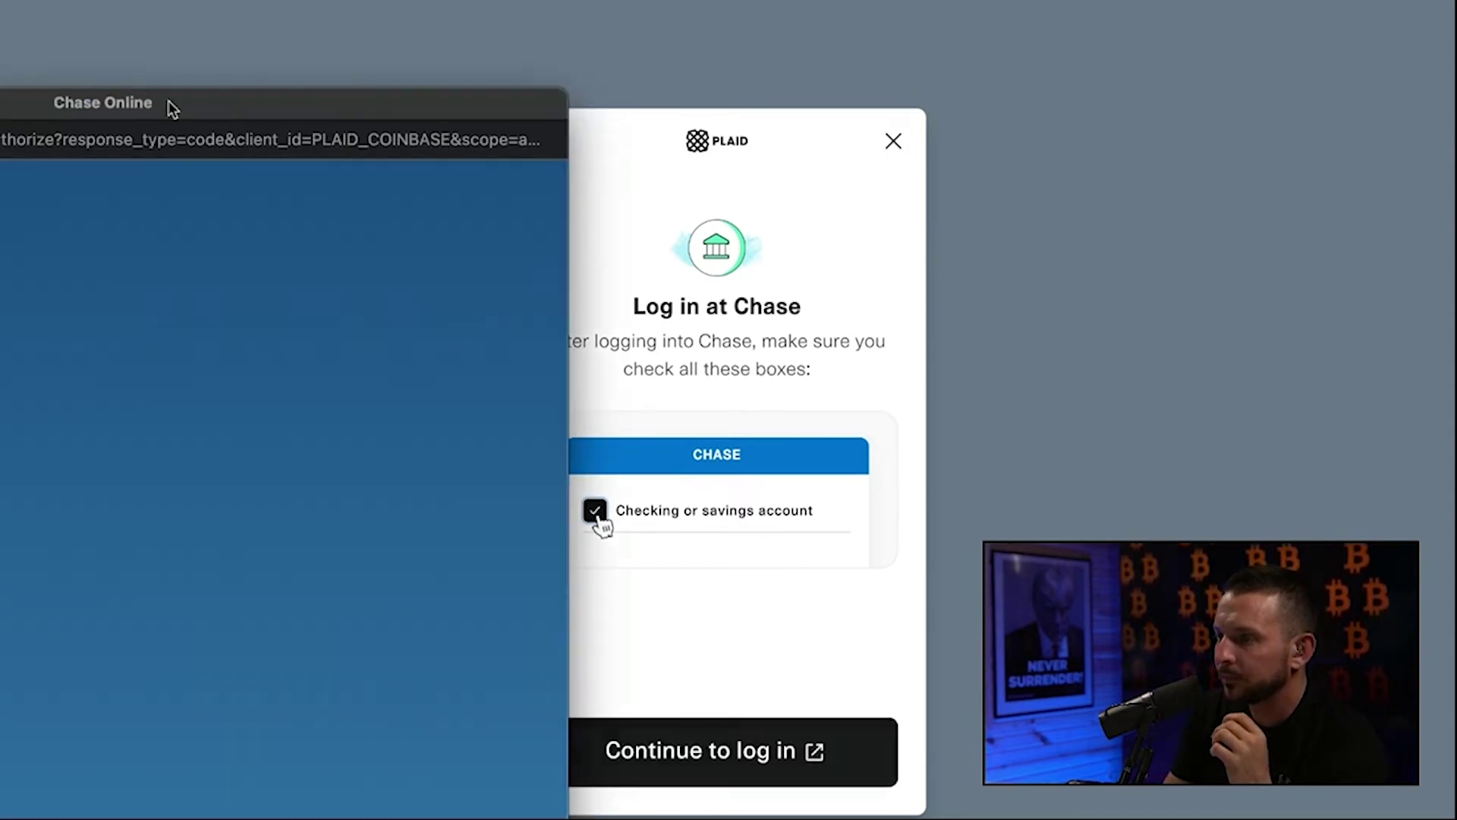
drag(169, 107, 563, 109)
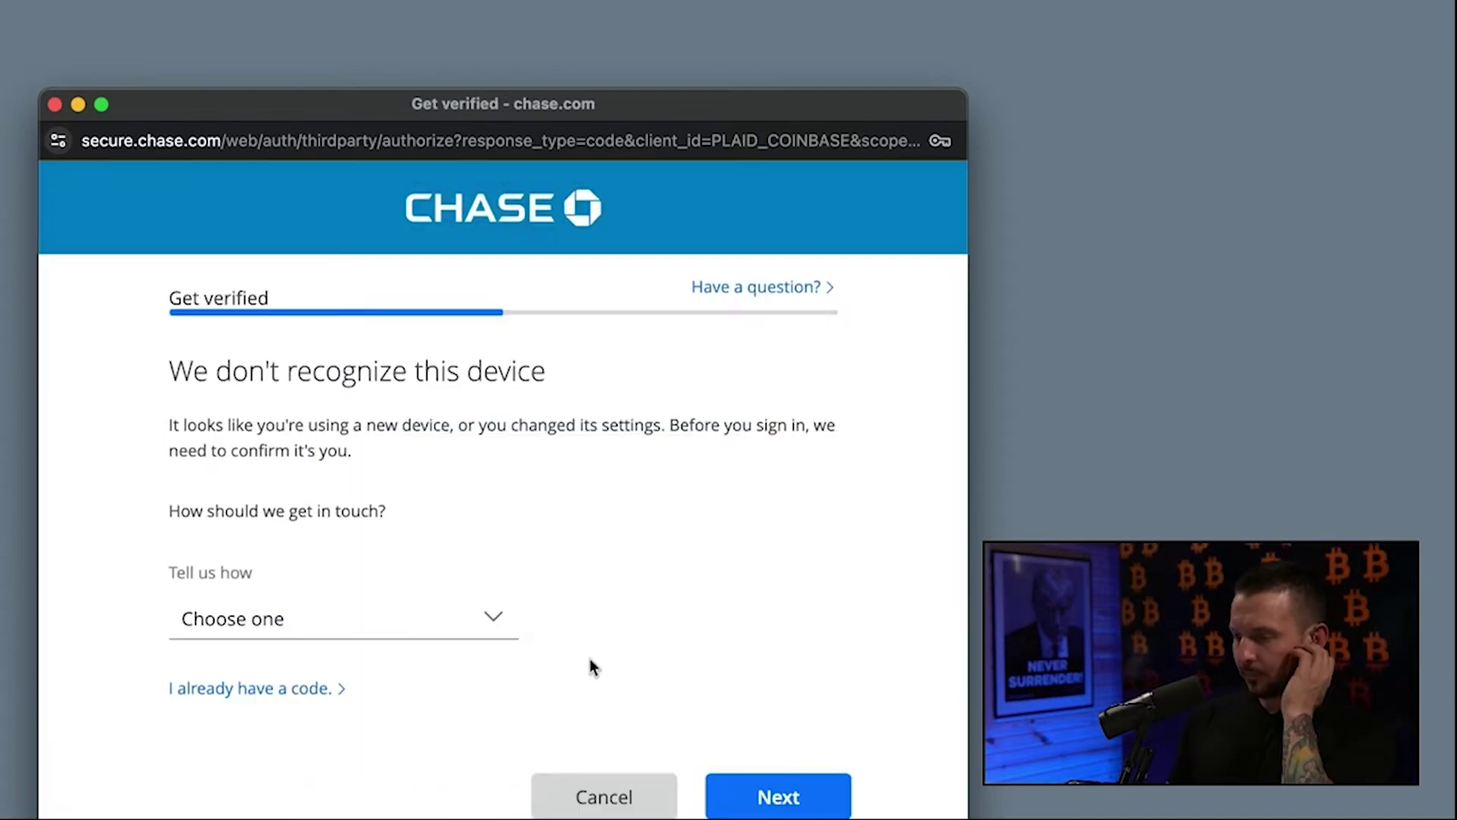
Verify the unrecognized device by text message, submitting the one-time code together with the Chase sign-in password
scroll(576, 617, down, 1)
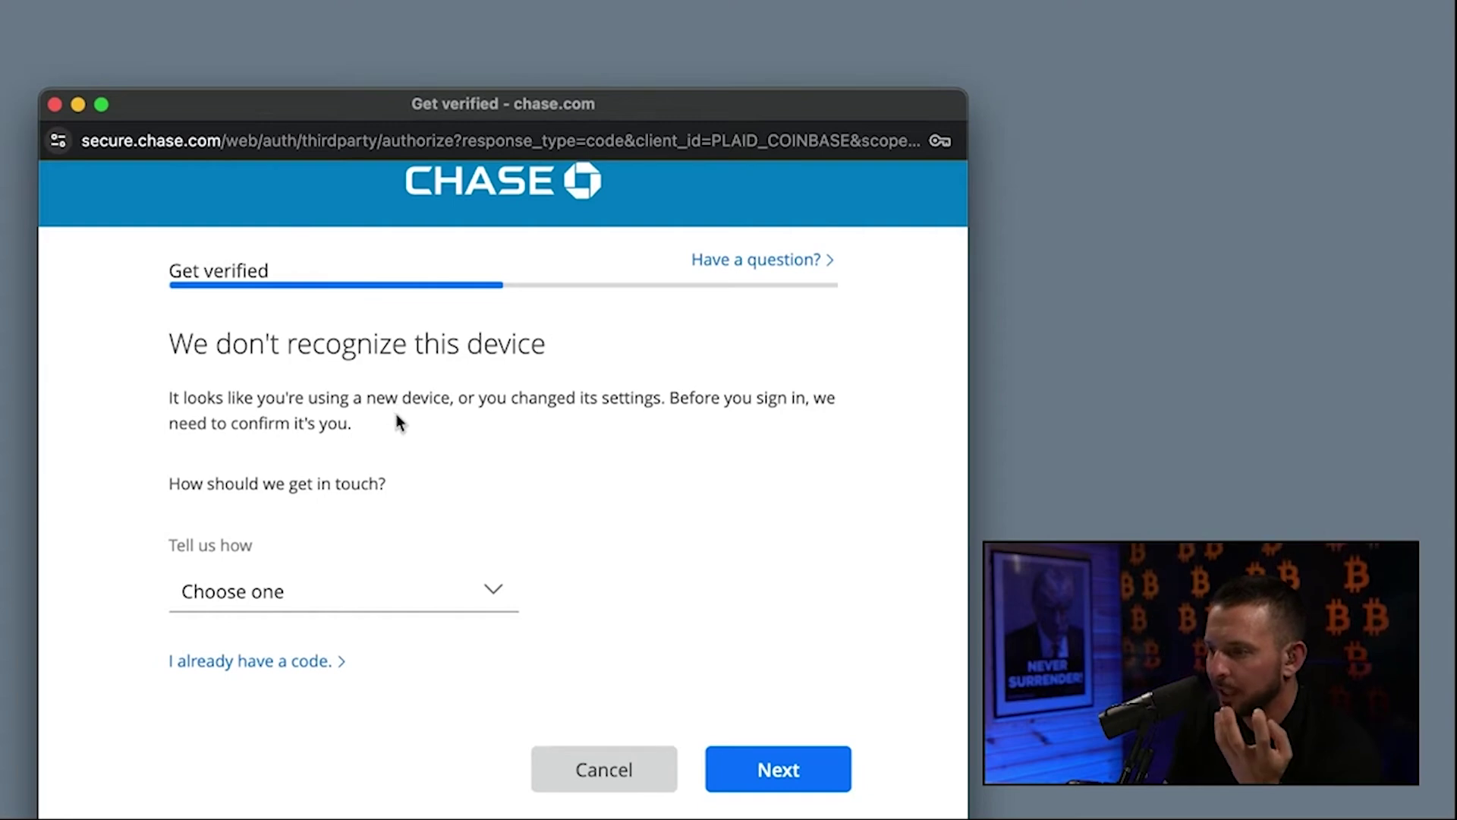
click(476, 605)
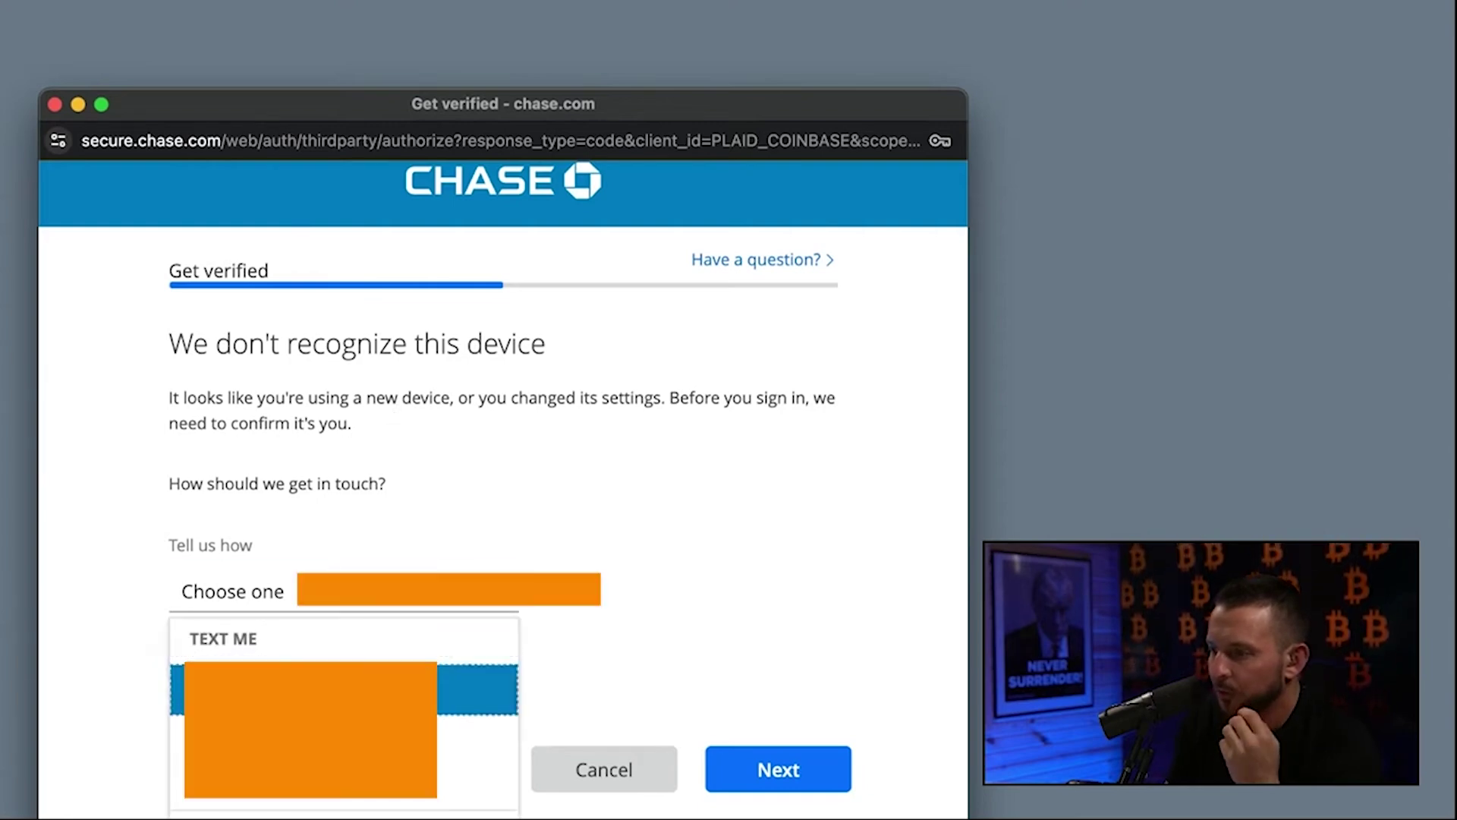
click(497, 695)
click(762, 774)
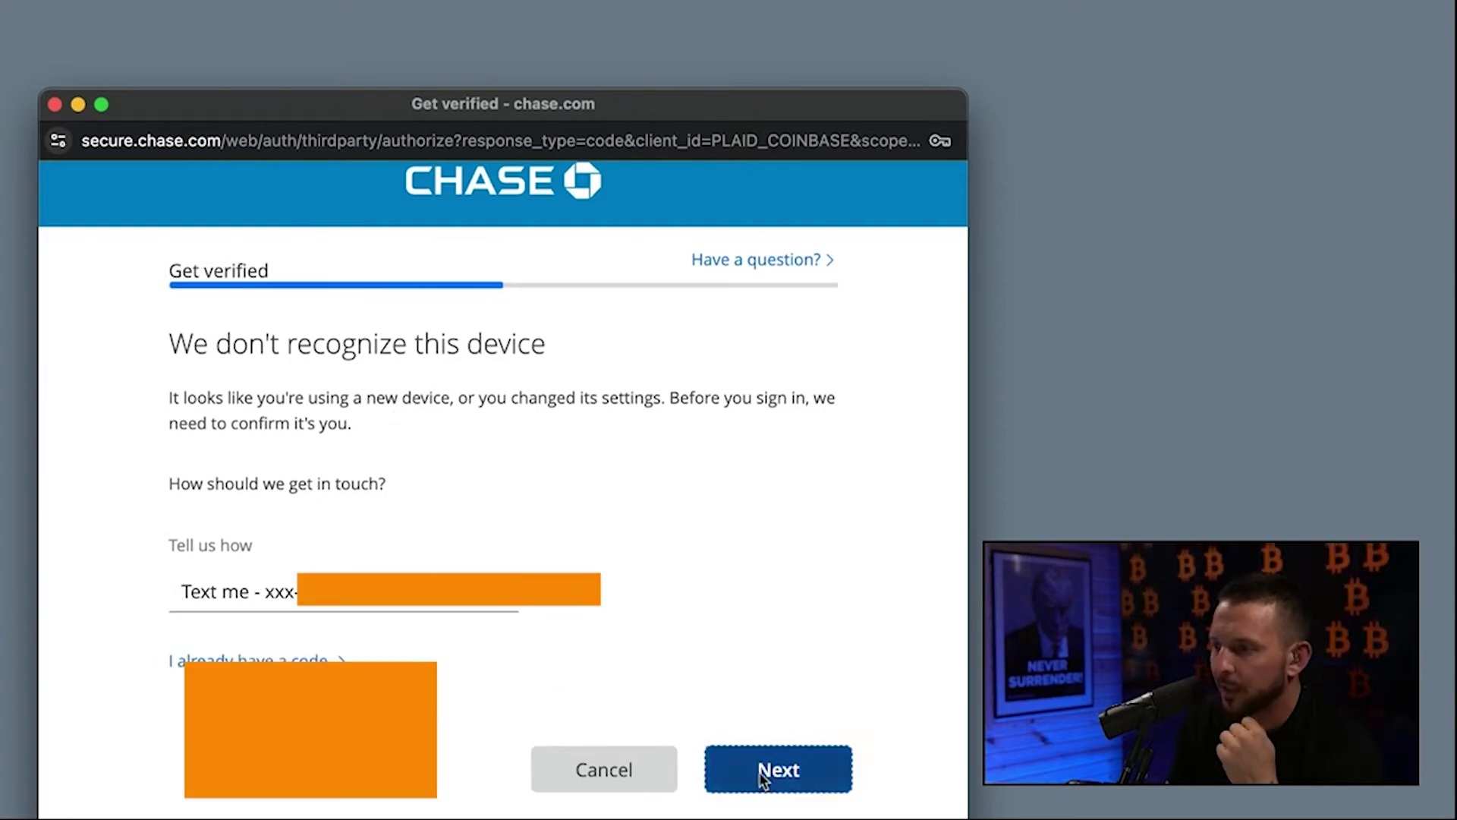
click(299, 514)
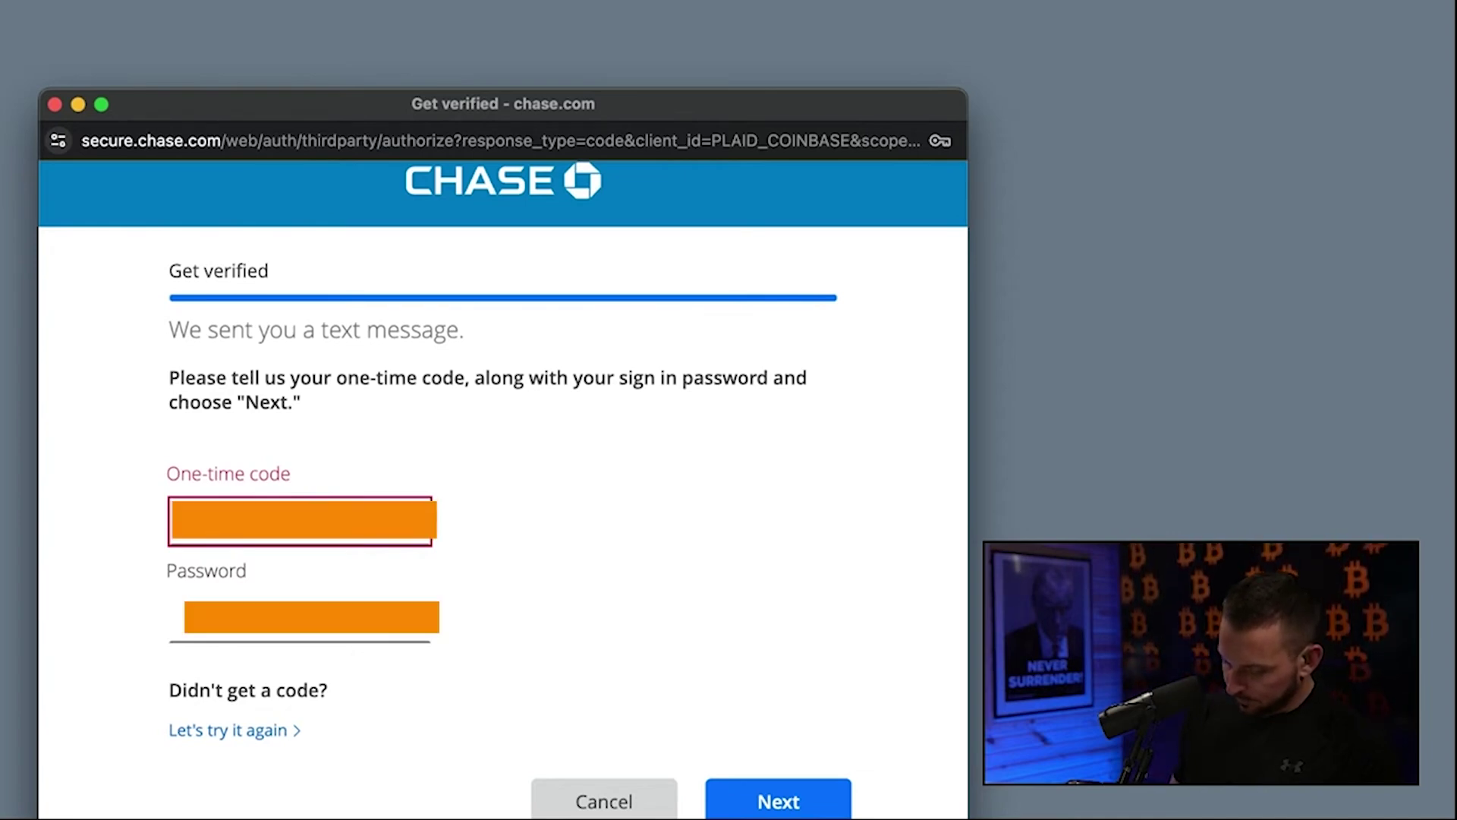
key(Return)
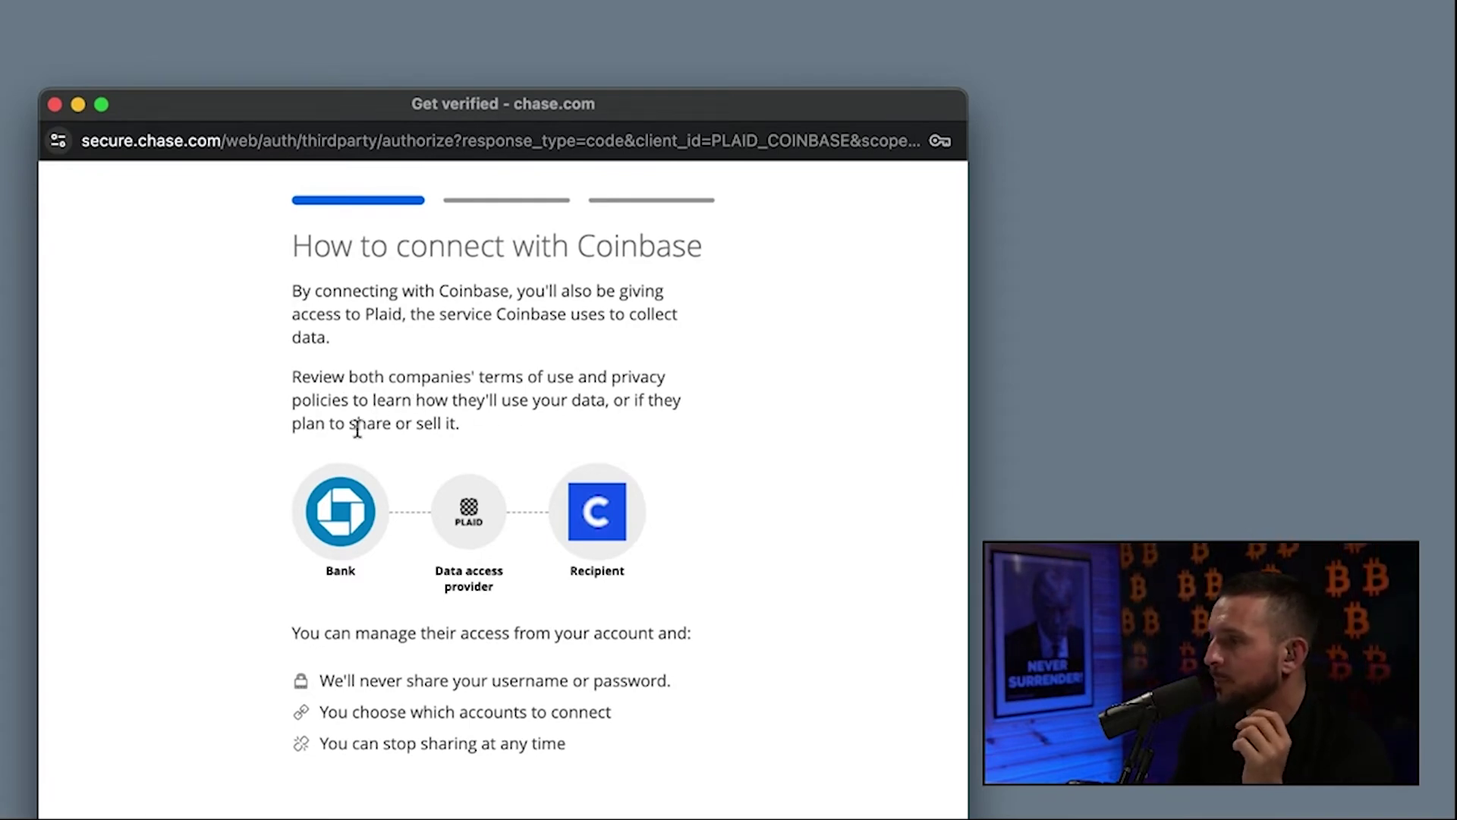
Review Chase's explanation of how Plaid and Coinbase access bank data and continue to the requested information
drag(302, 427, 470, 435)
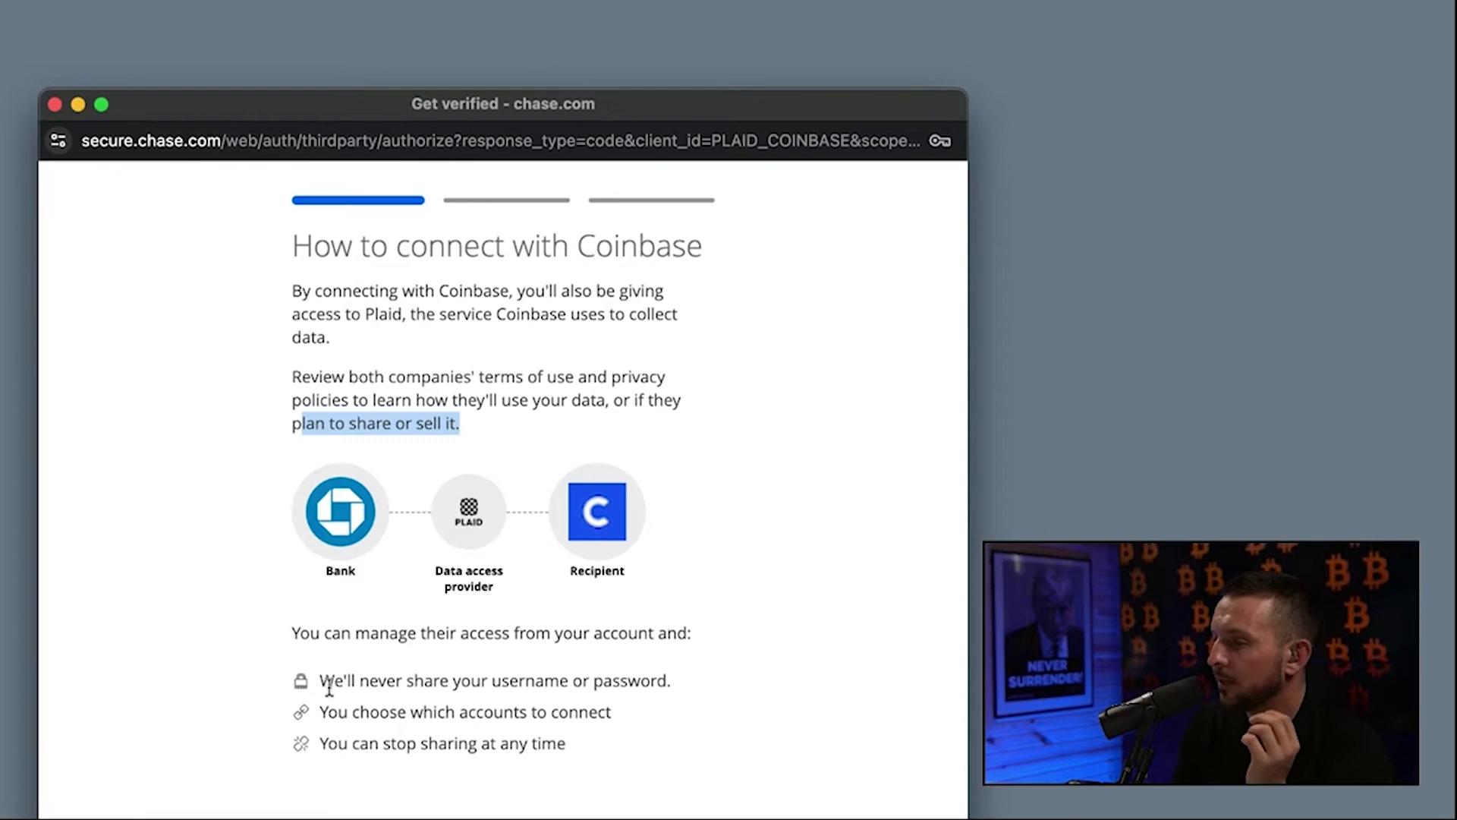
drag(321, 681, 627, 691)
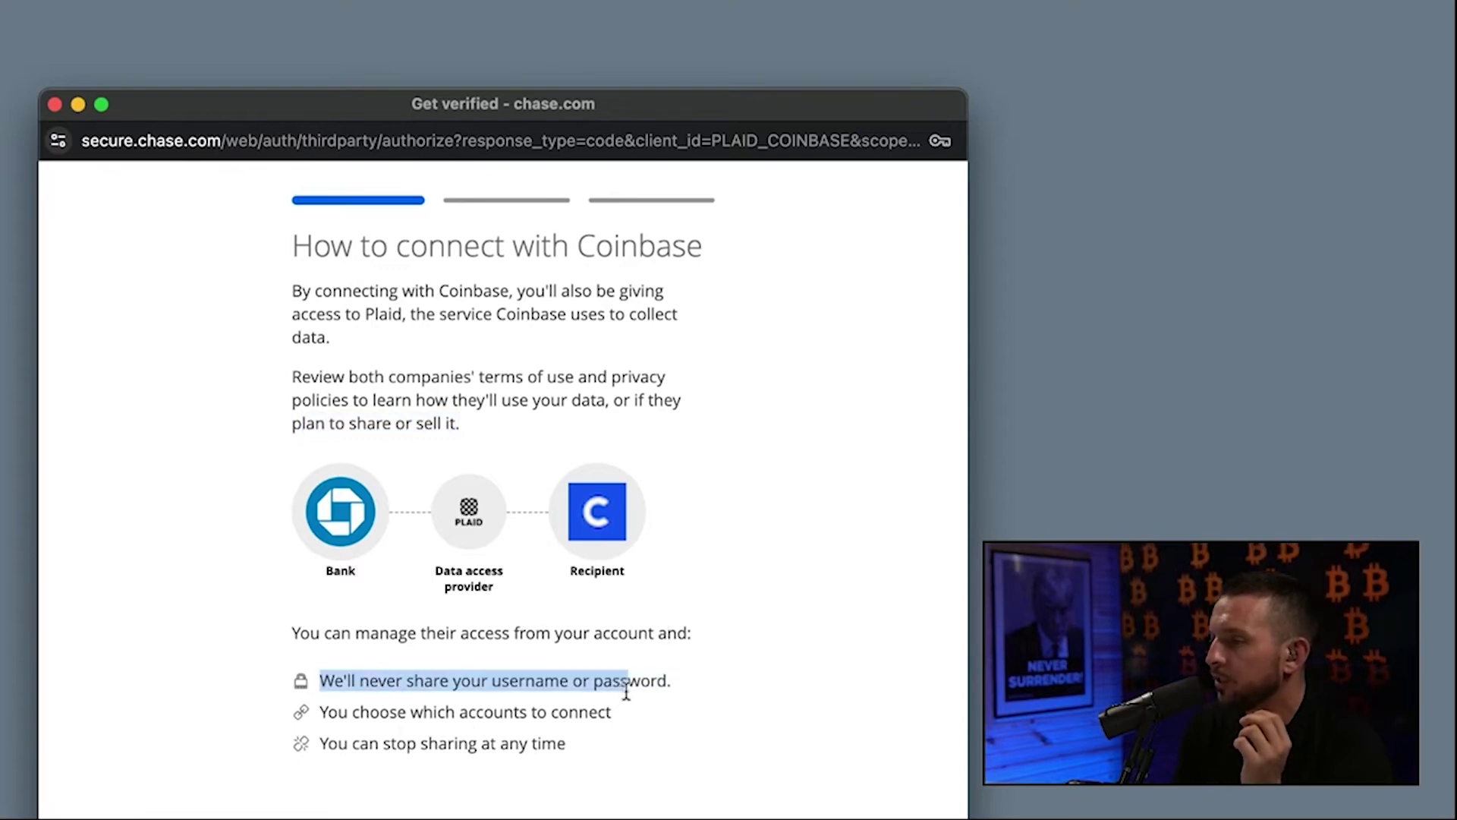
drag(337, 712, 529, 729)
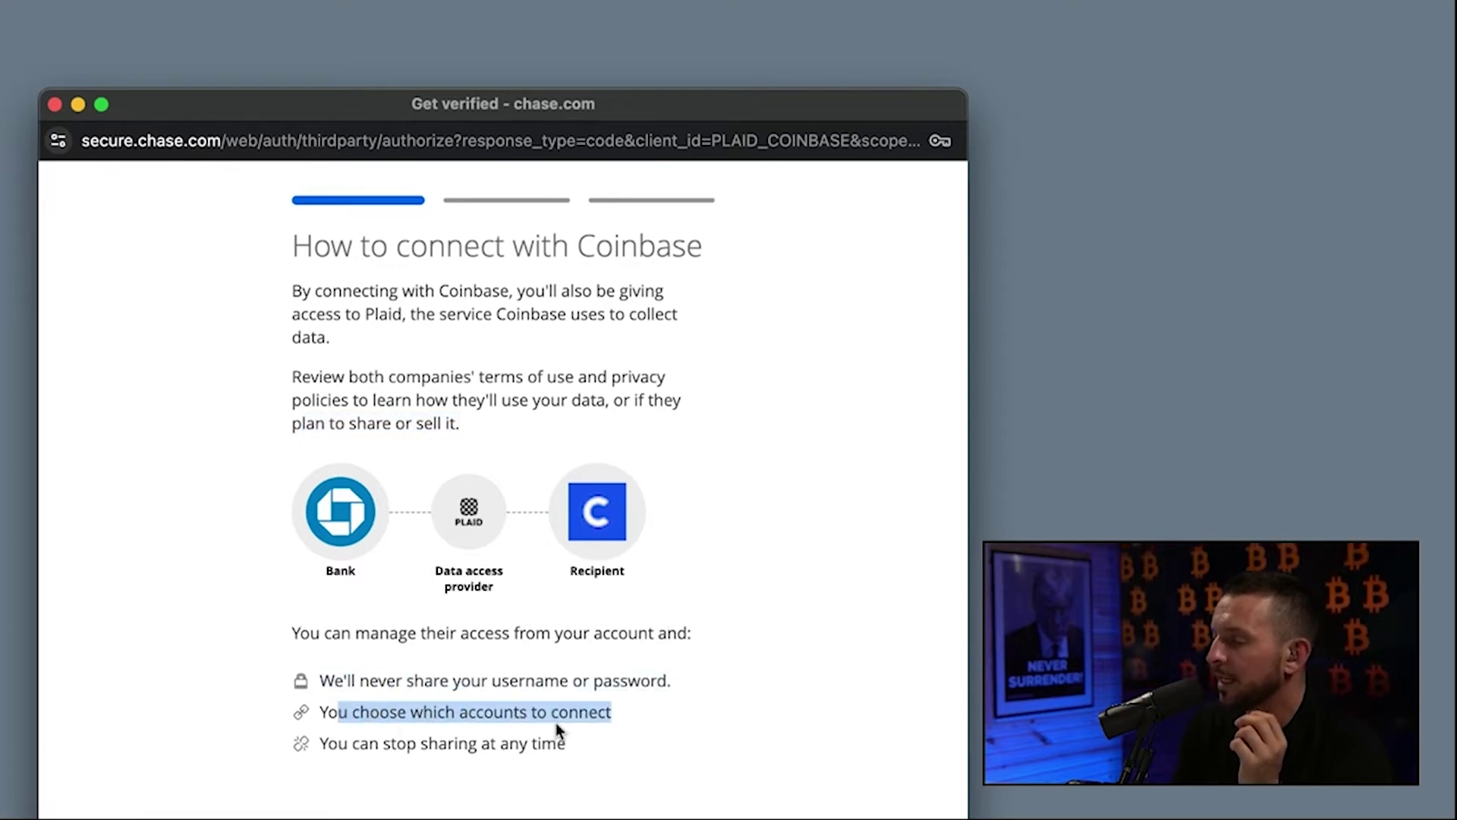
drag(328, 744, 563, 749)
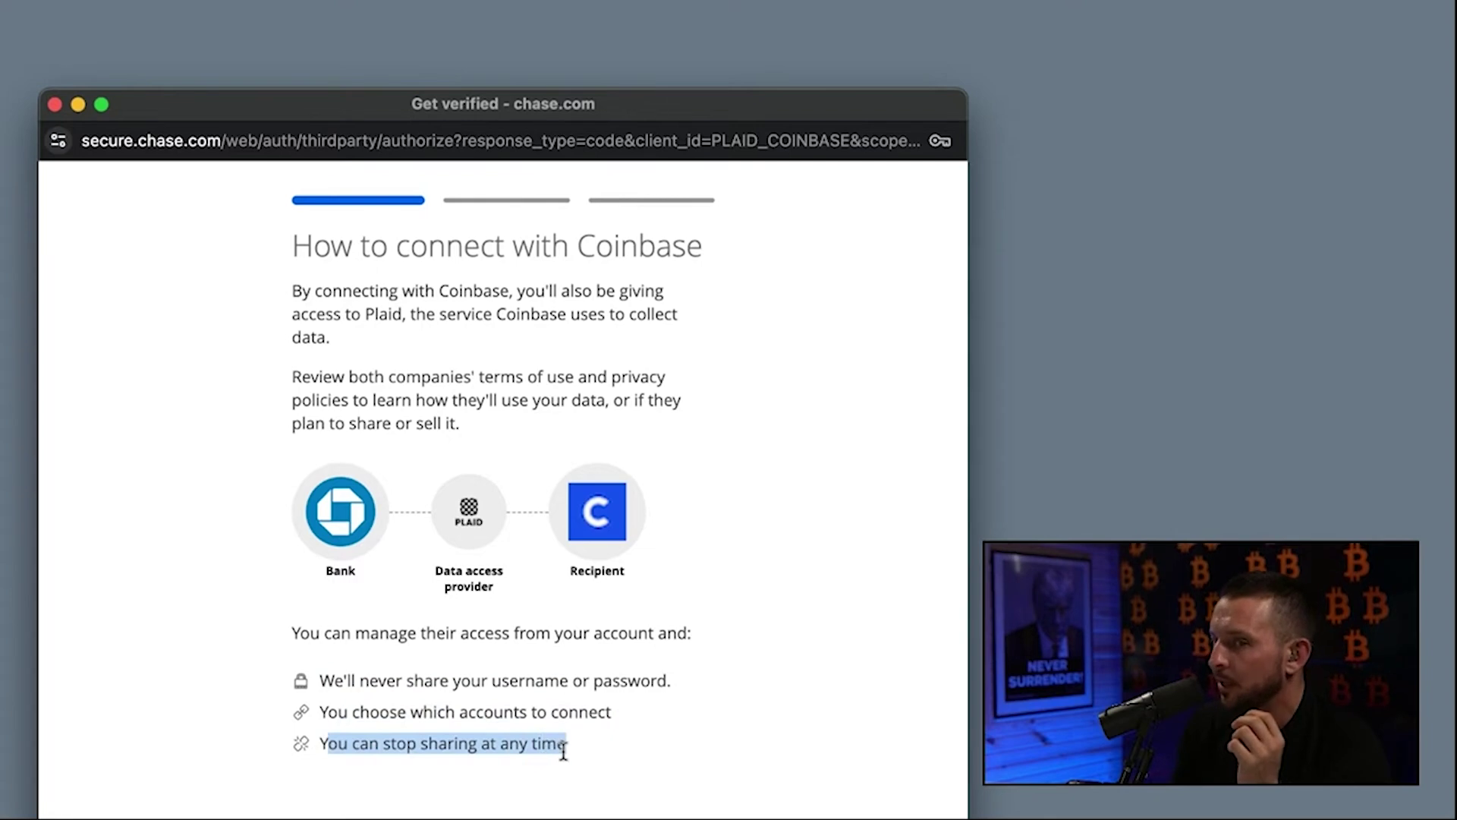
scroll(585, 750, down, 3)
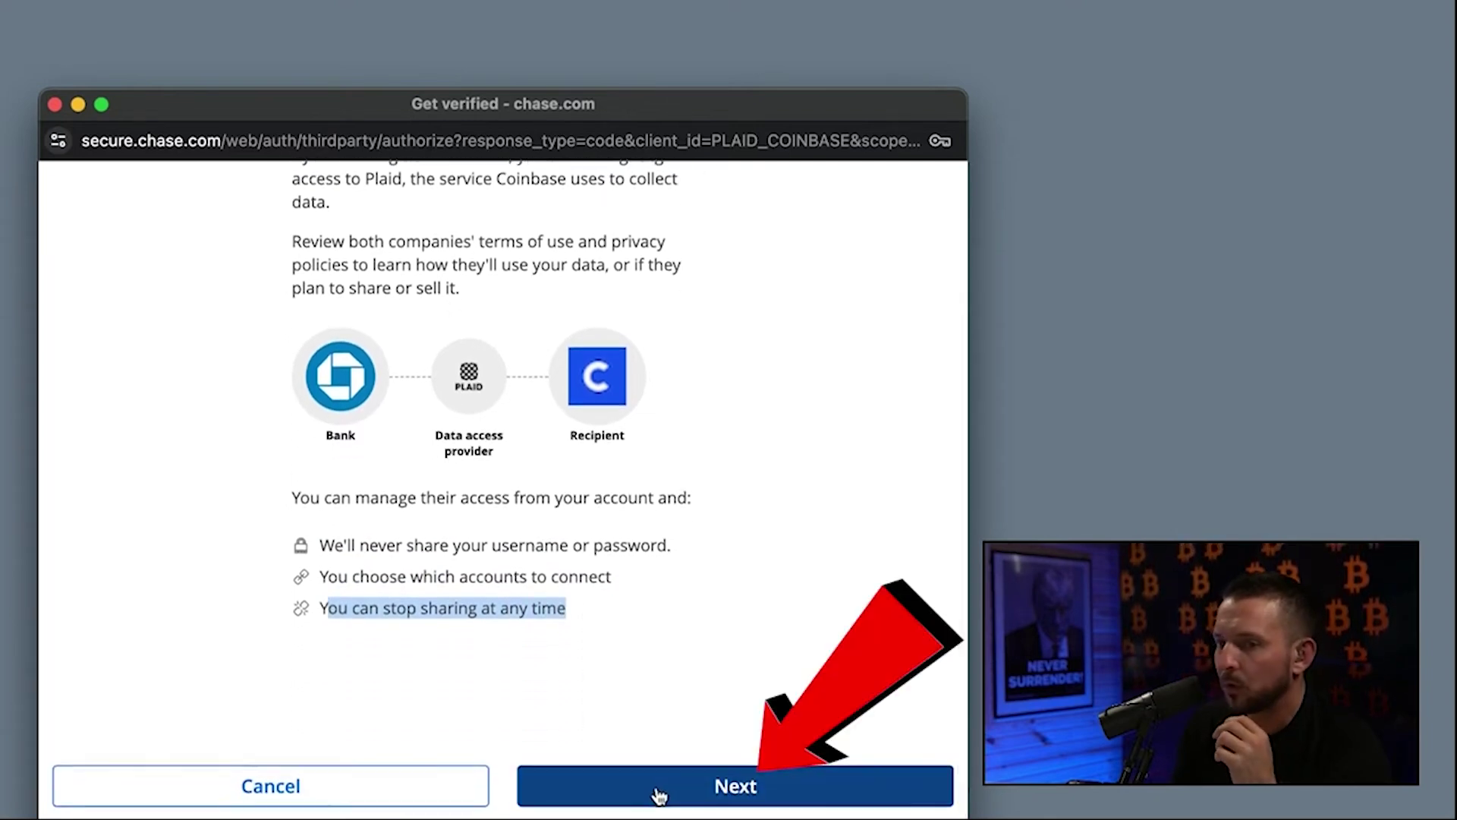
click(657, 793)
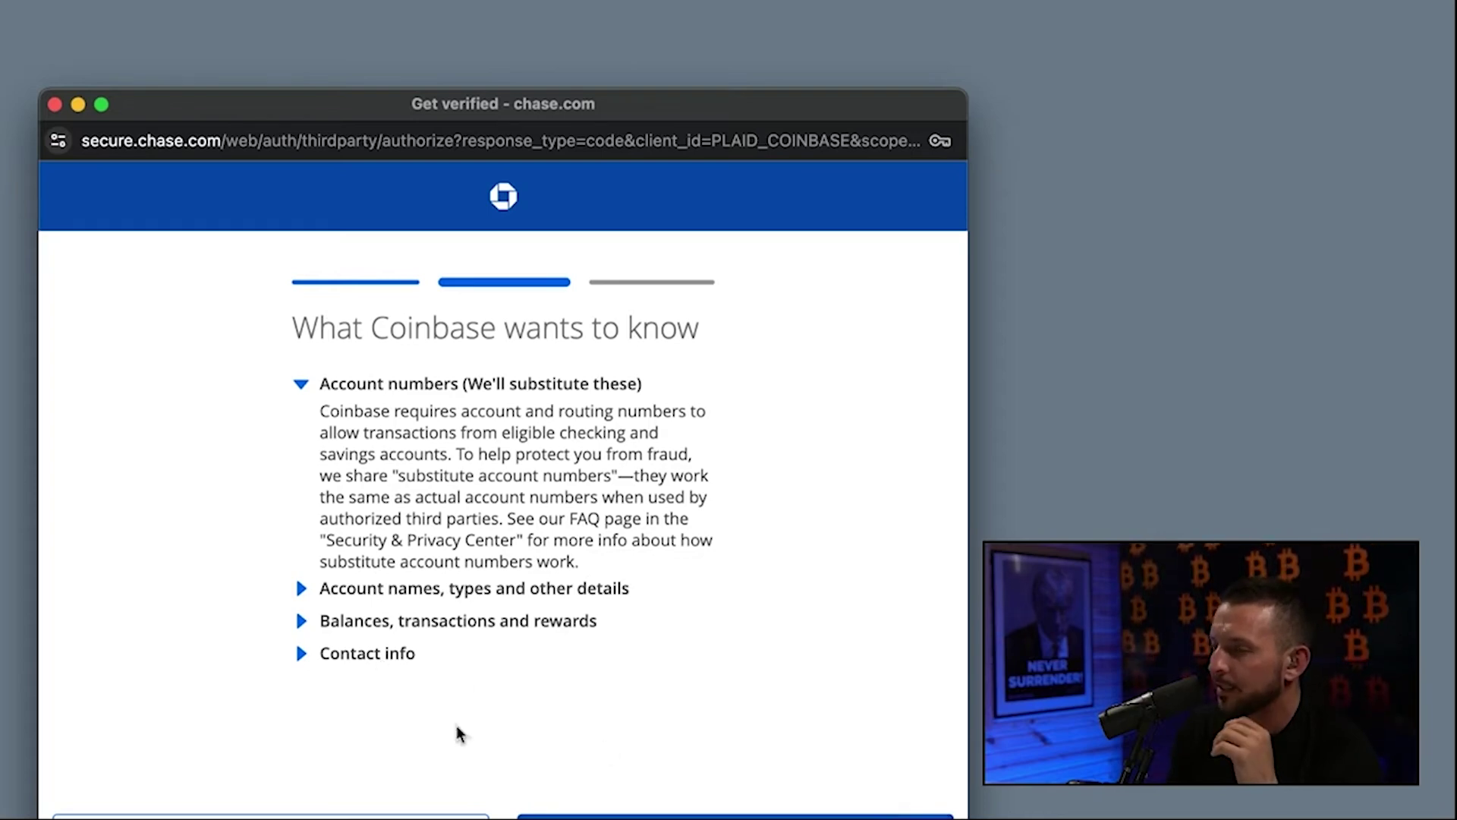
Review the account details and the balances, transactions and rewards Coinbase requests, and continue to account selection
click(302, 590)
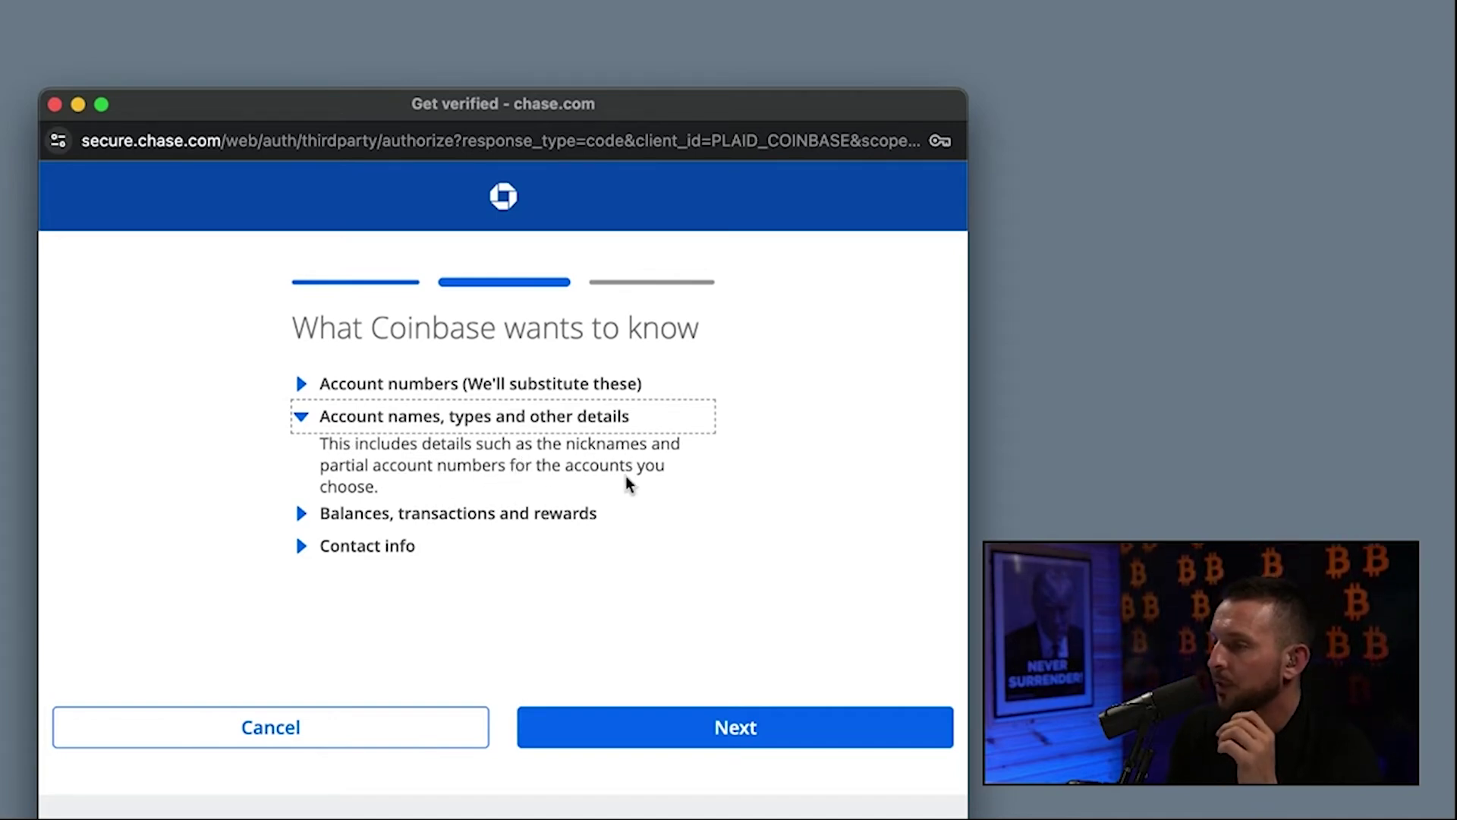
click(302, 513)
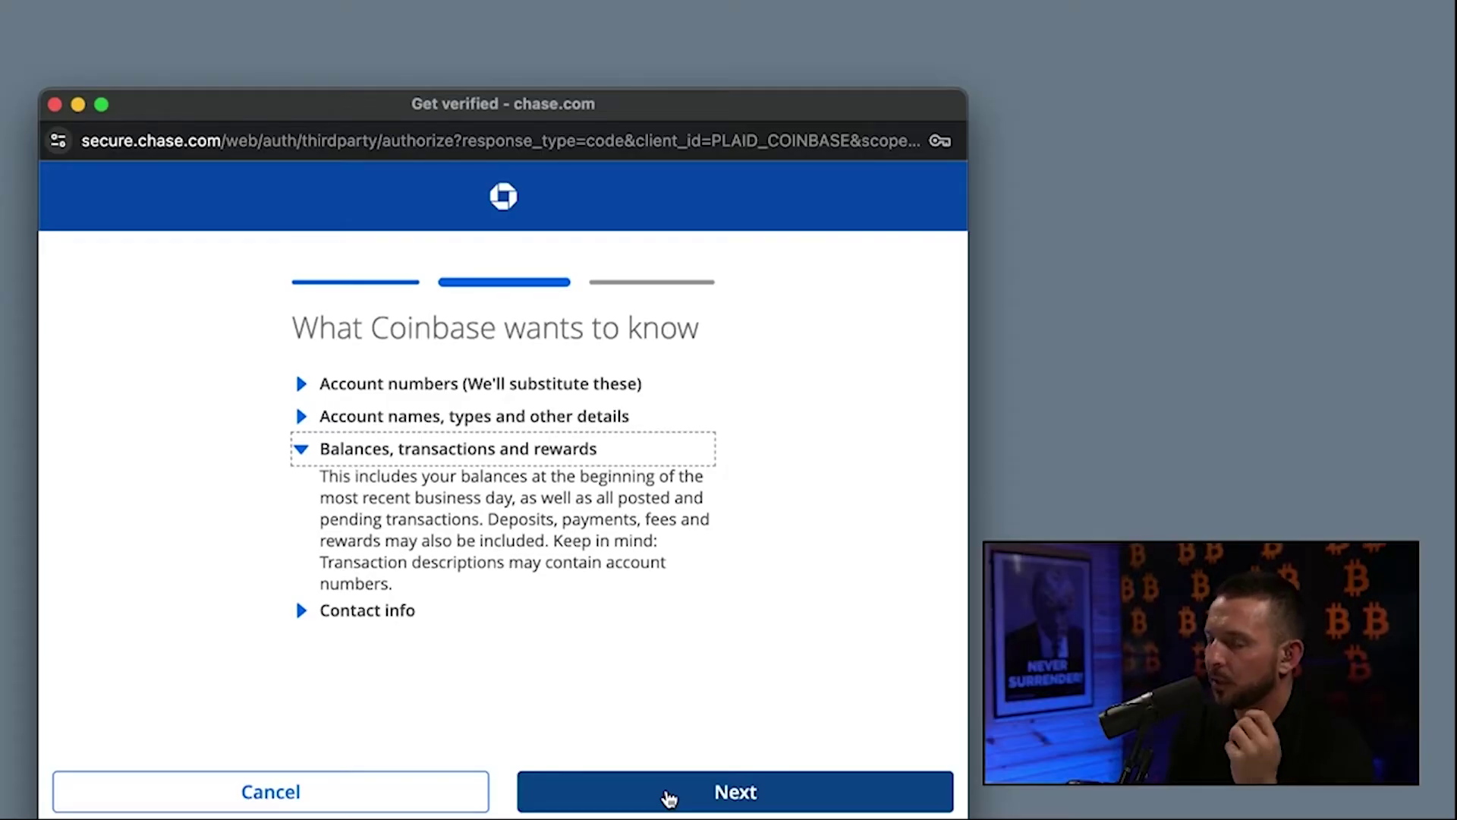
click(668, 795)
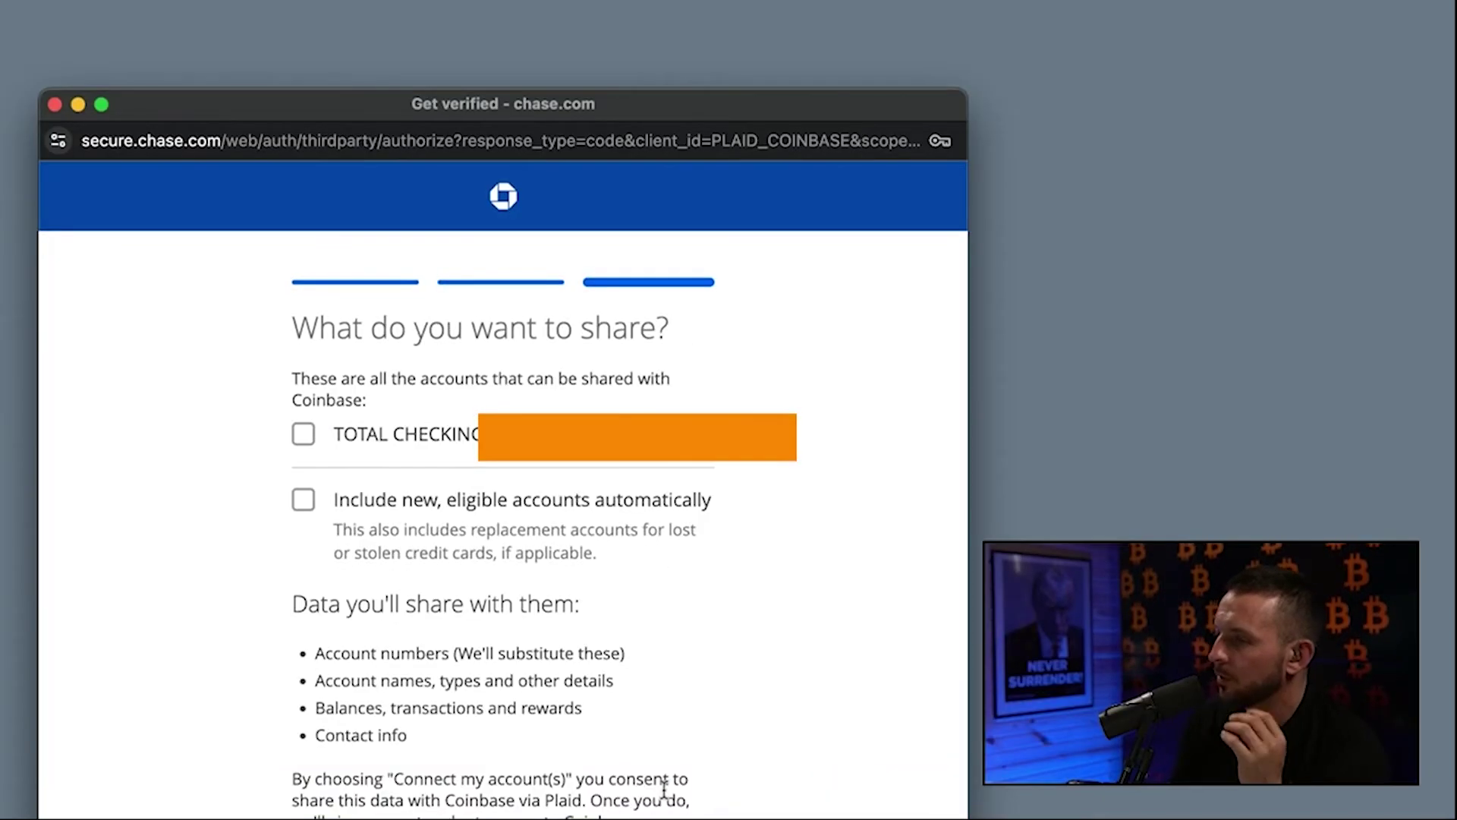
Share only the Total Checking account with Coinbase, leaving new eligible accounts excluded, and connect it
click(304, 435)
scroll(523, 607, down, 2)
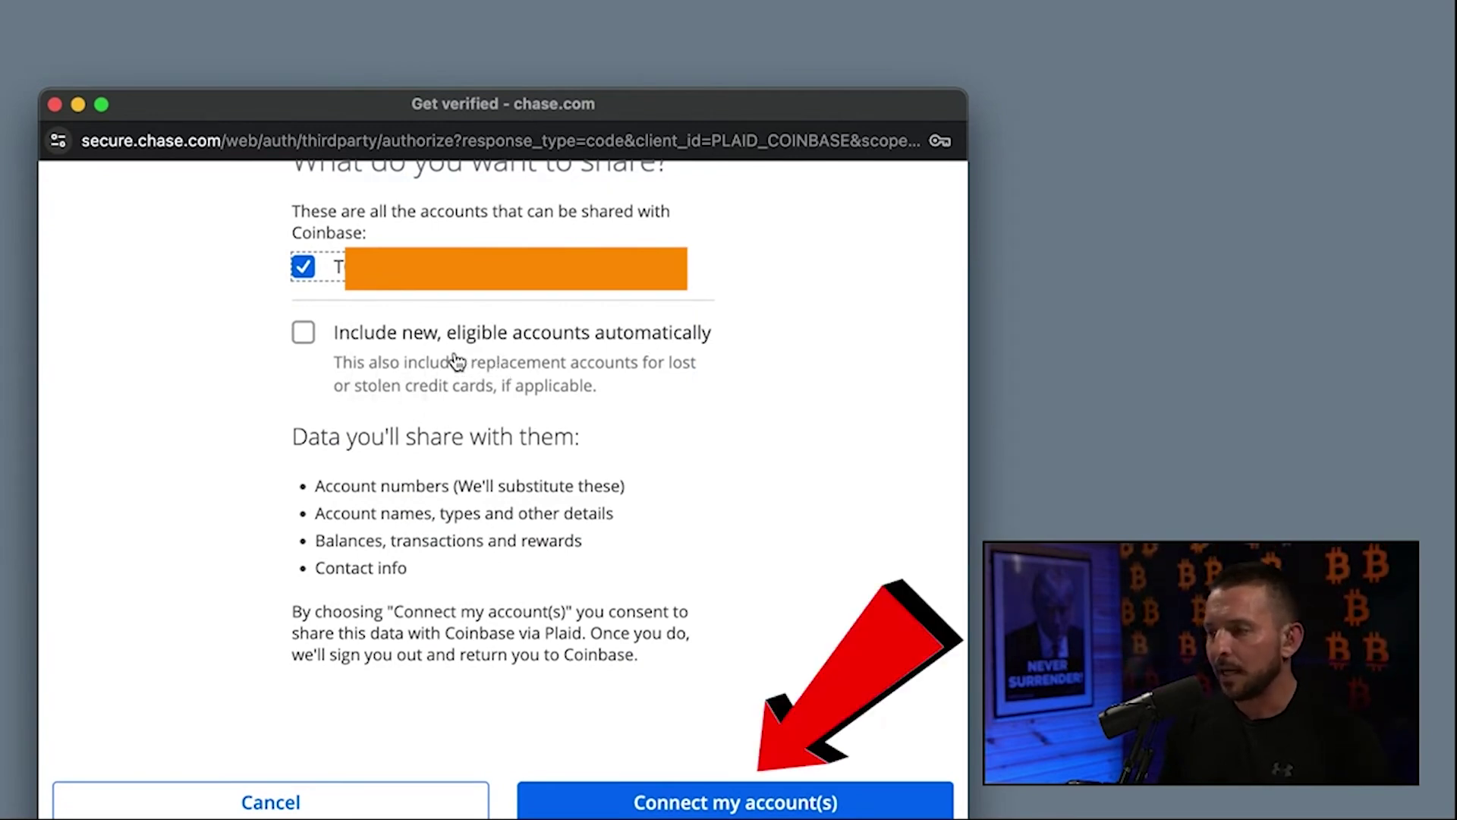
click(735, 806)
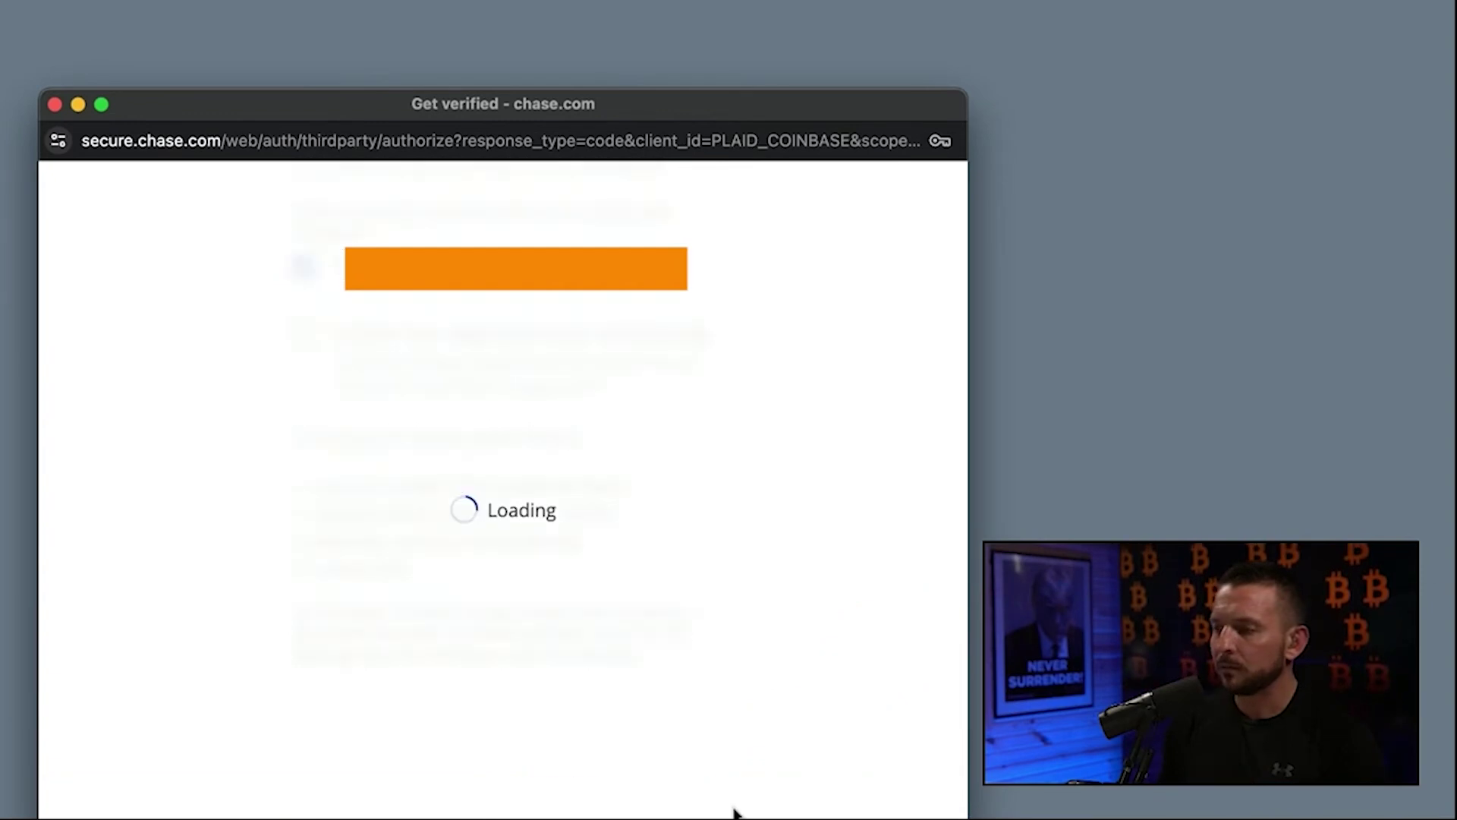
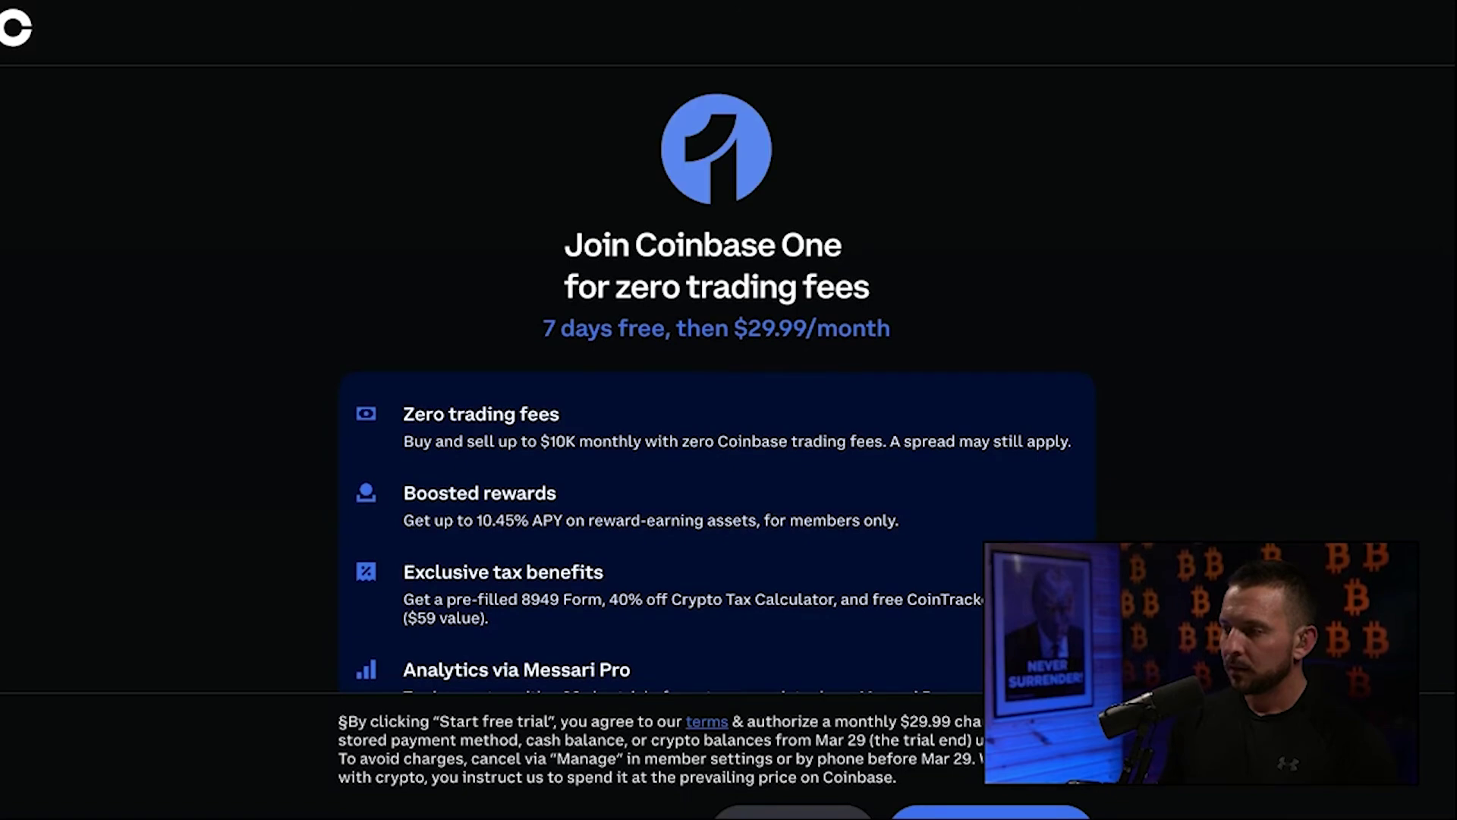
Examine the Coinbase One offer, including its monthly price, zero-fee trading limit, spread notice, boosted rewards and Messari Pro analytics
scroll(1053, 532, down, 3)
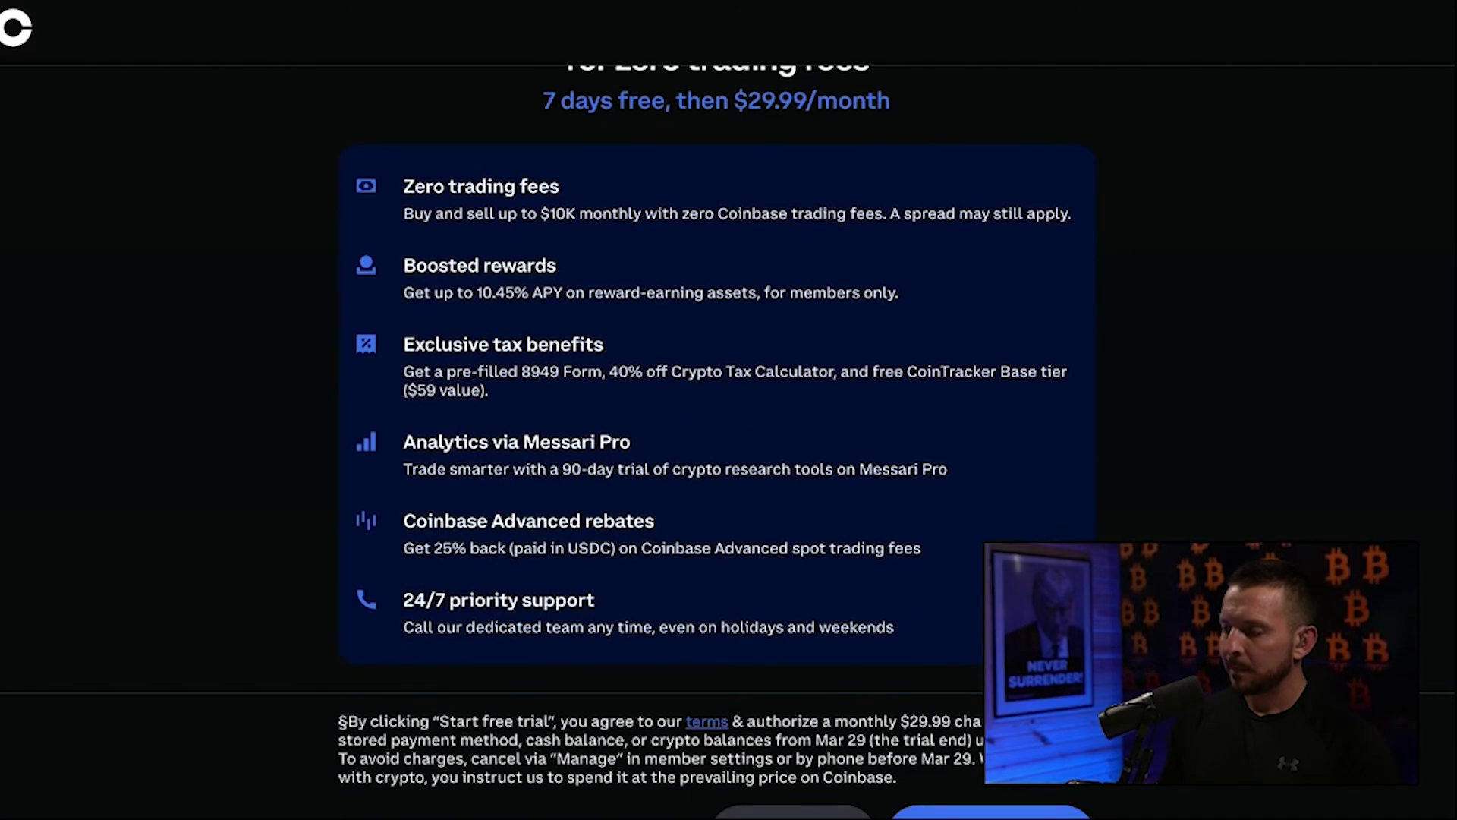
scroll(717, 379, up, 3)
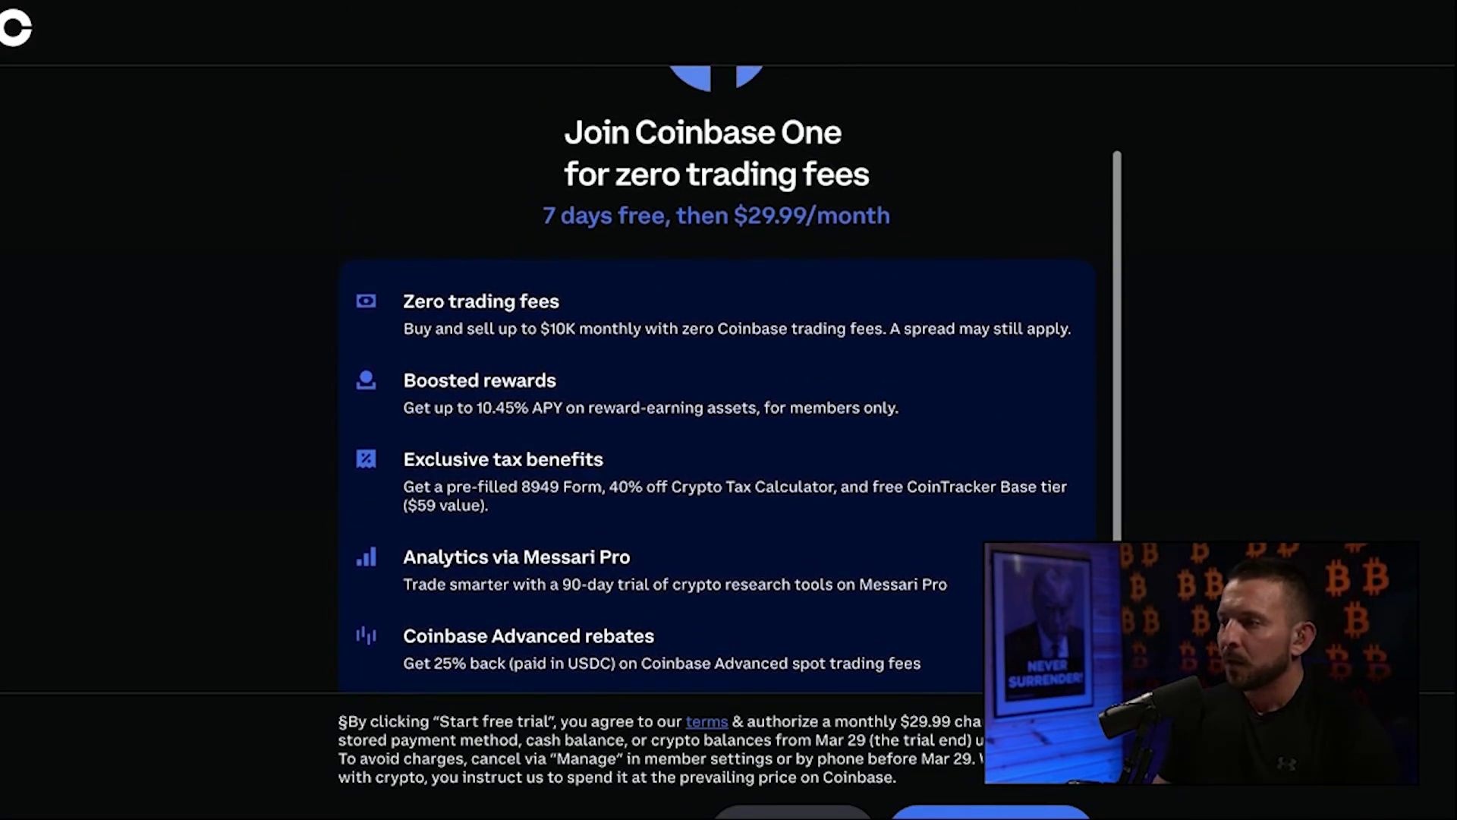
scroll(949, 554, up, 1)
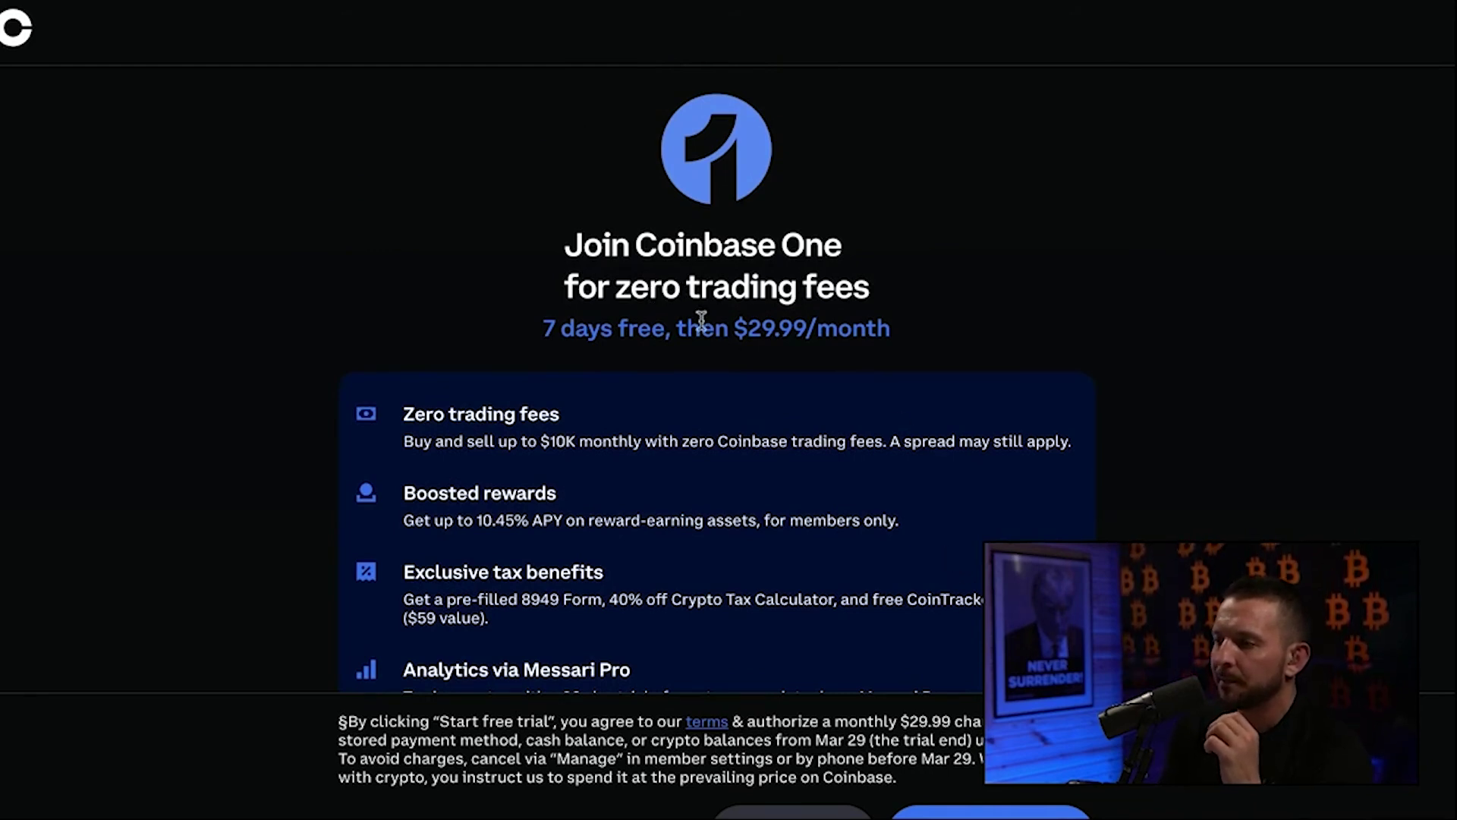
drag(686, 331, 895, 339)
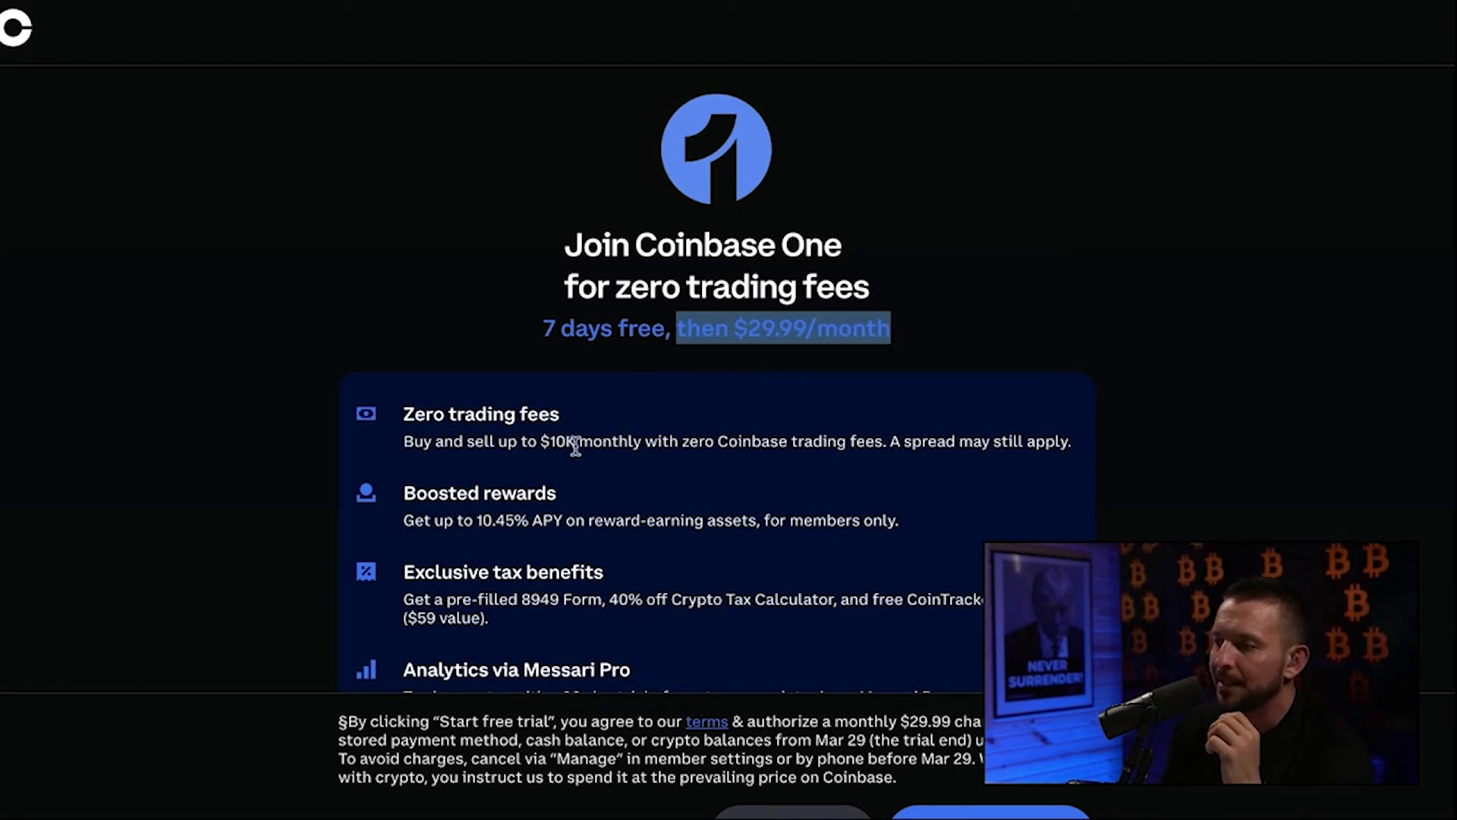
drag(552, 443, 1072, 441)
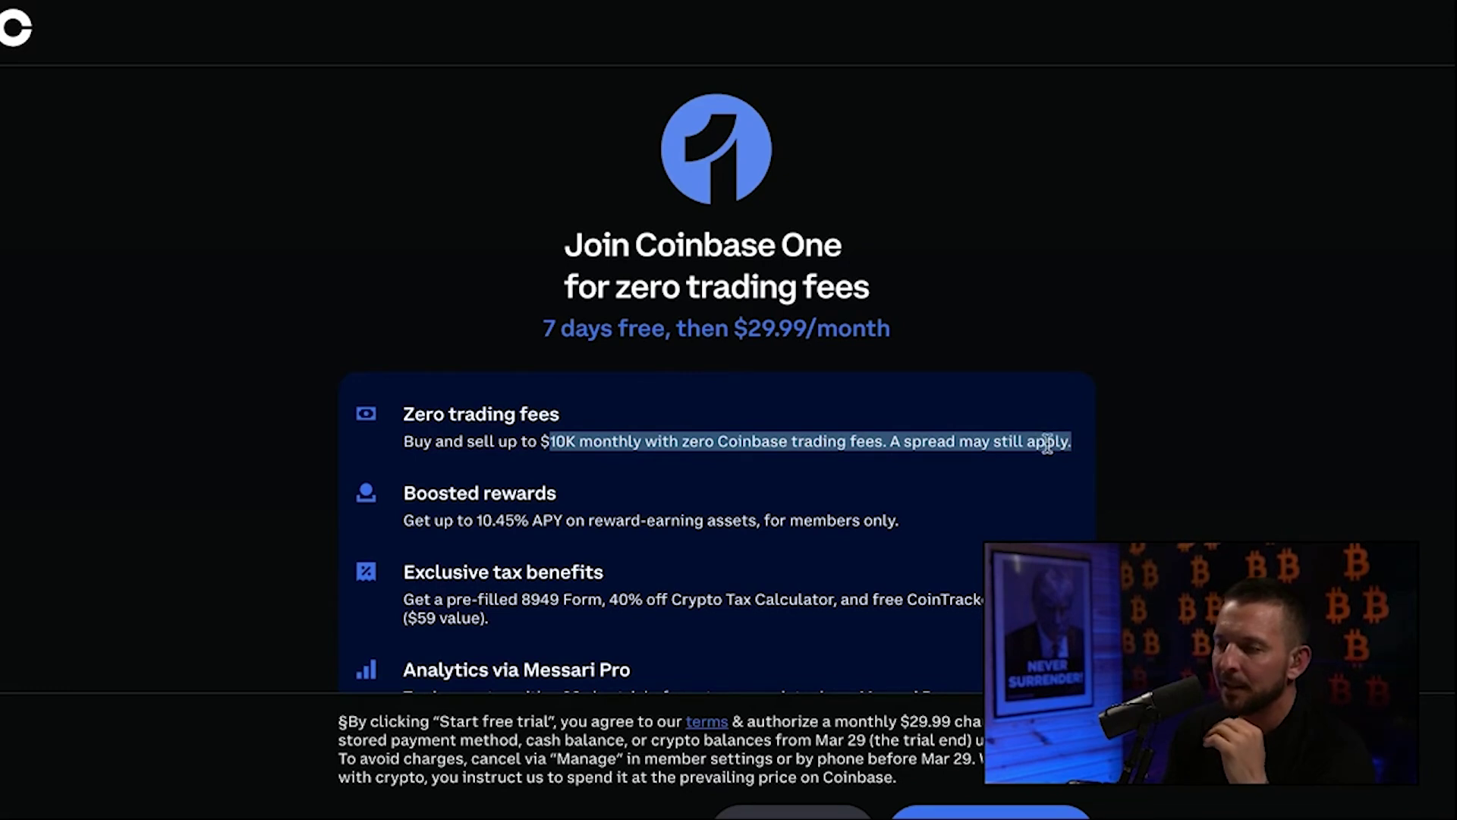
scroll(883, 480, down, 1)
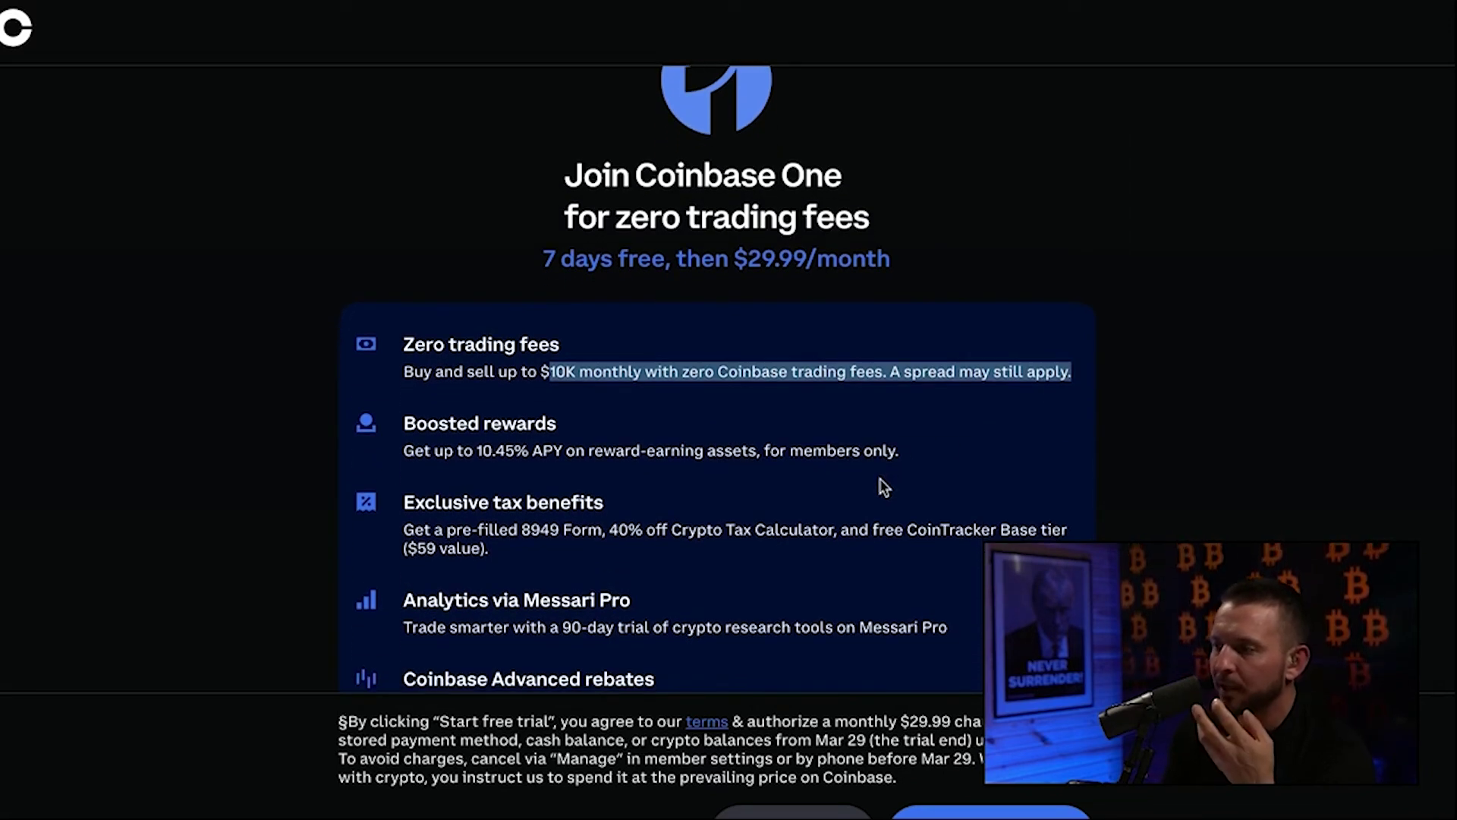
scroll(877, 487, up, 1)
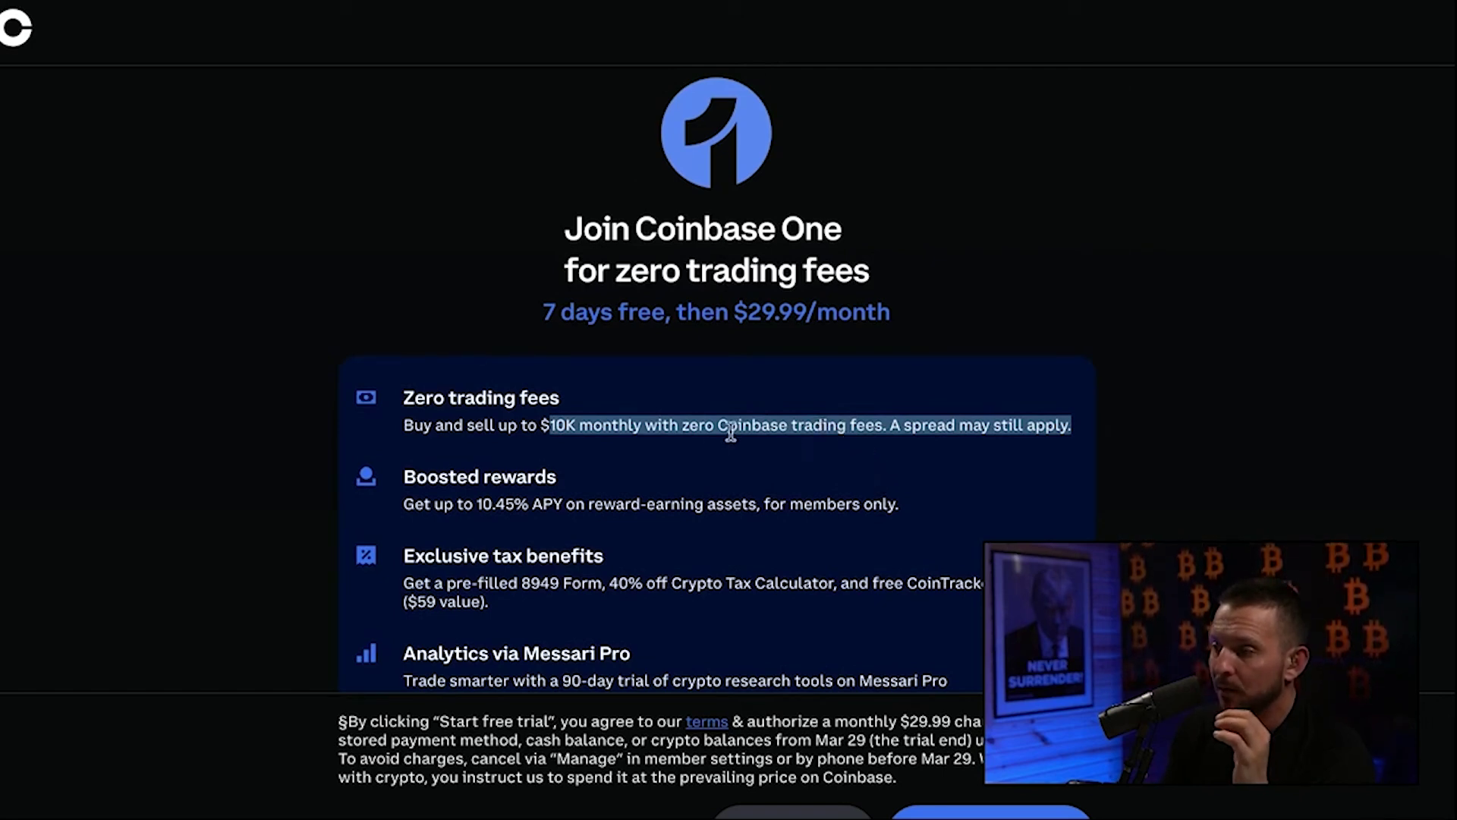
click(553, 425)
drag(579, 425, 538, 425)
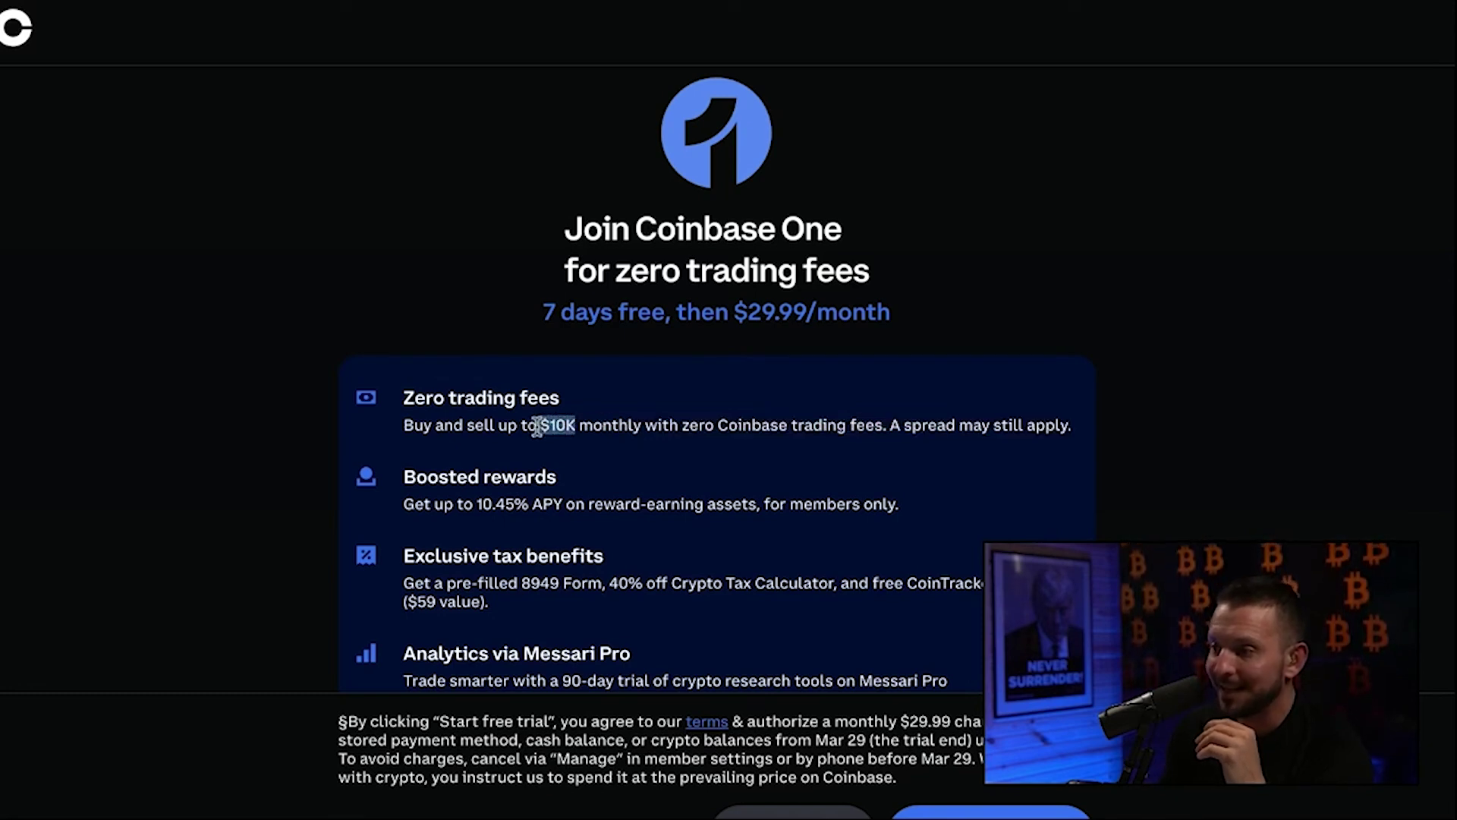
drag(890, 425, 1058, 427)
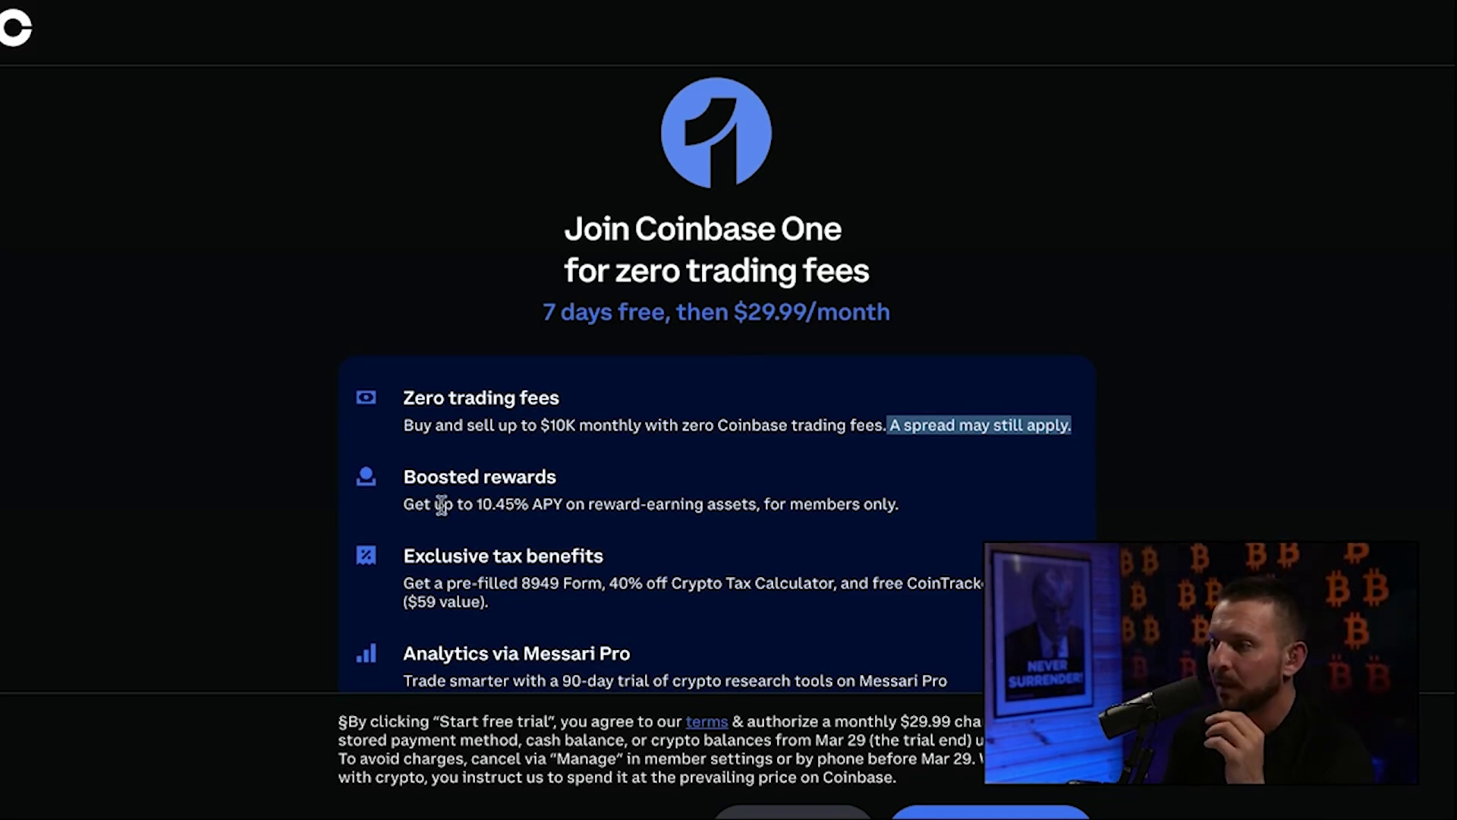
drag(453, 506, 893, 510)
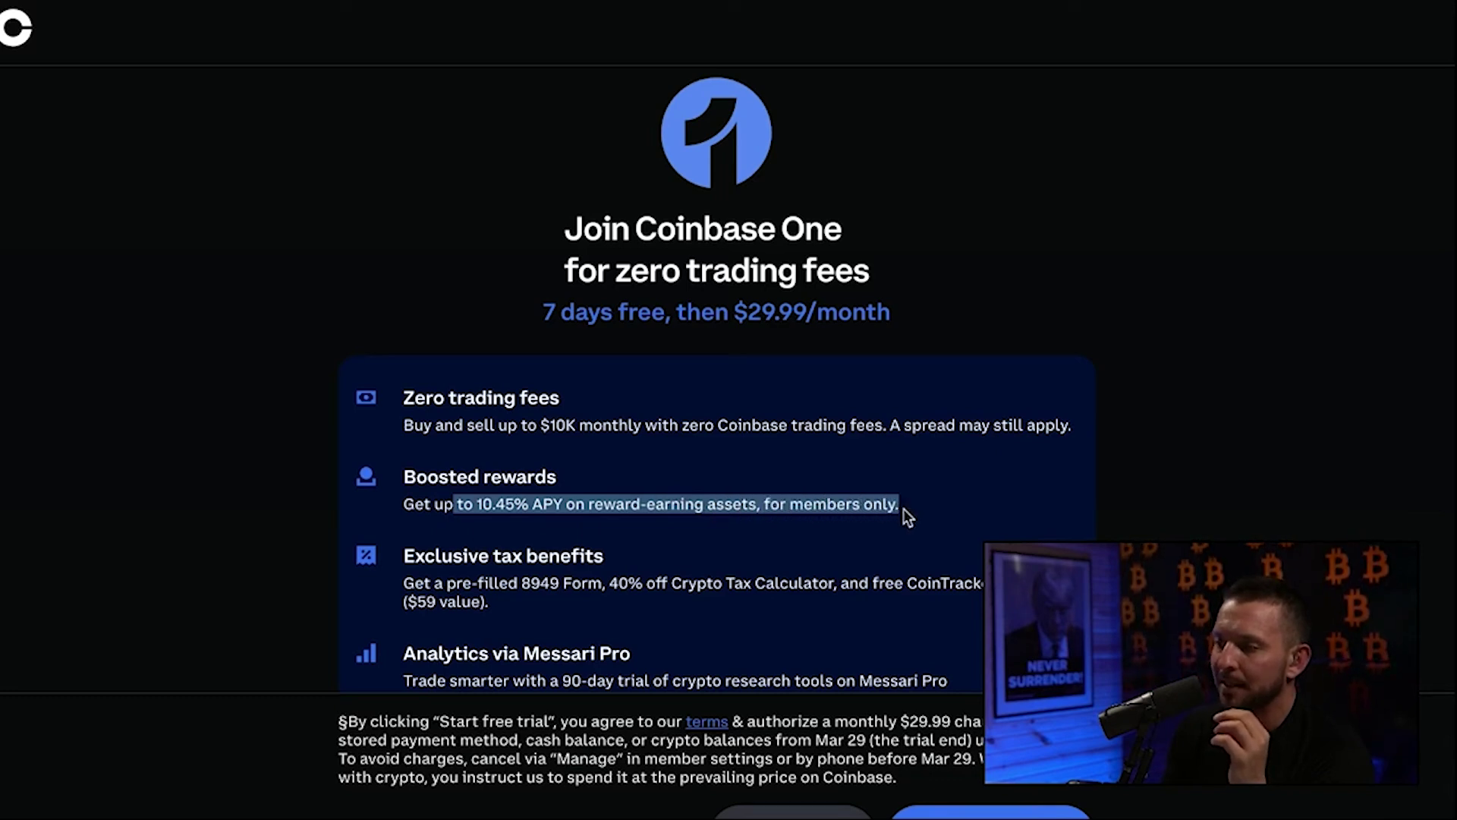
scroll(835, 509, down, 1)
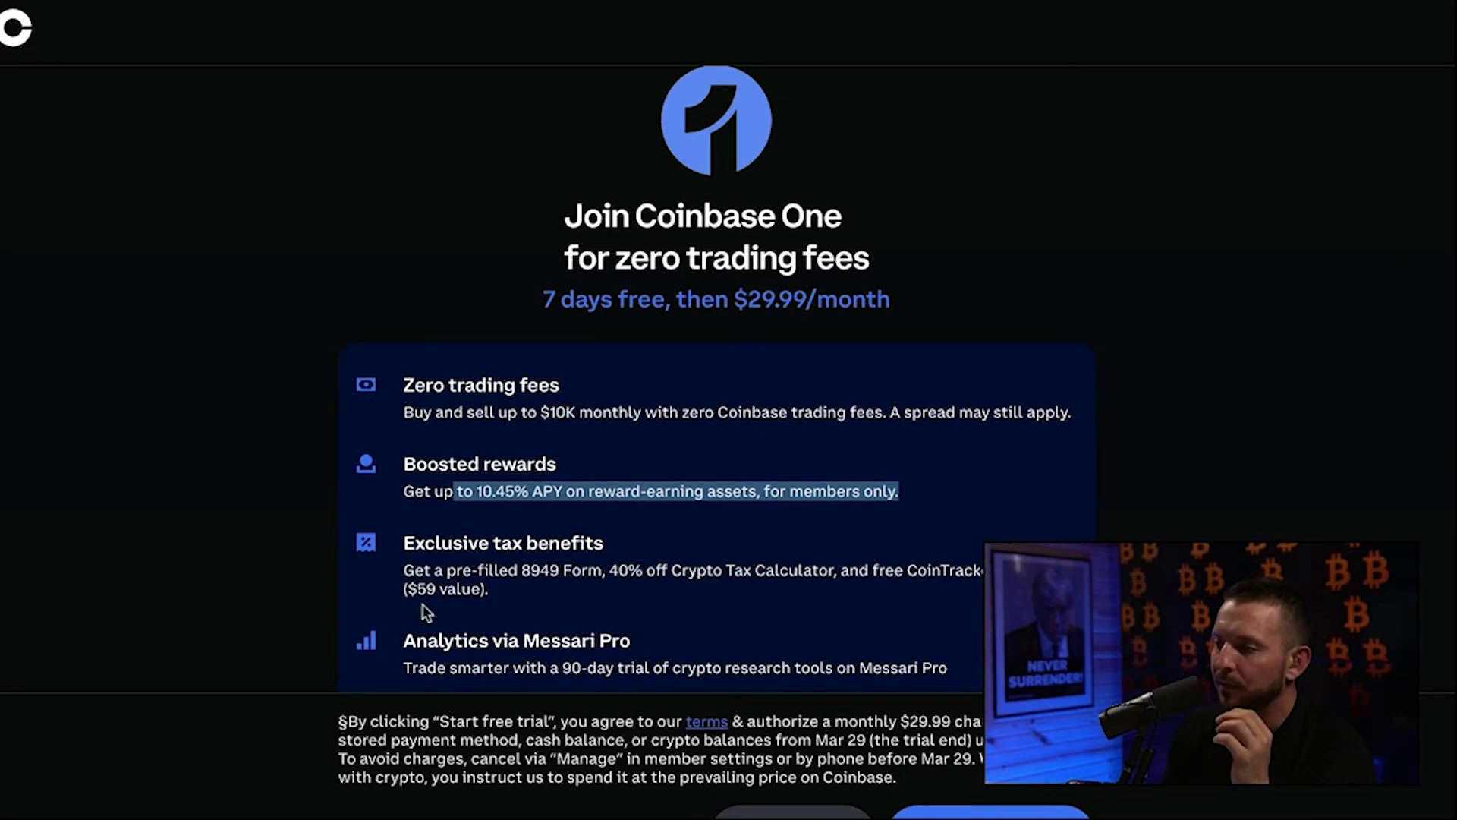
scroll(545, 654, down, 3)
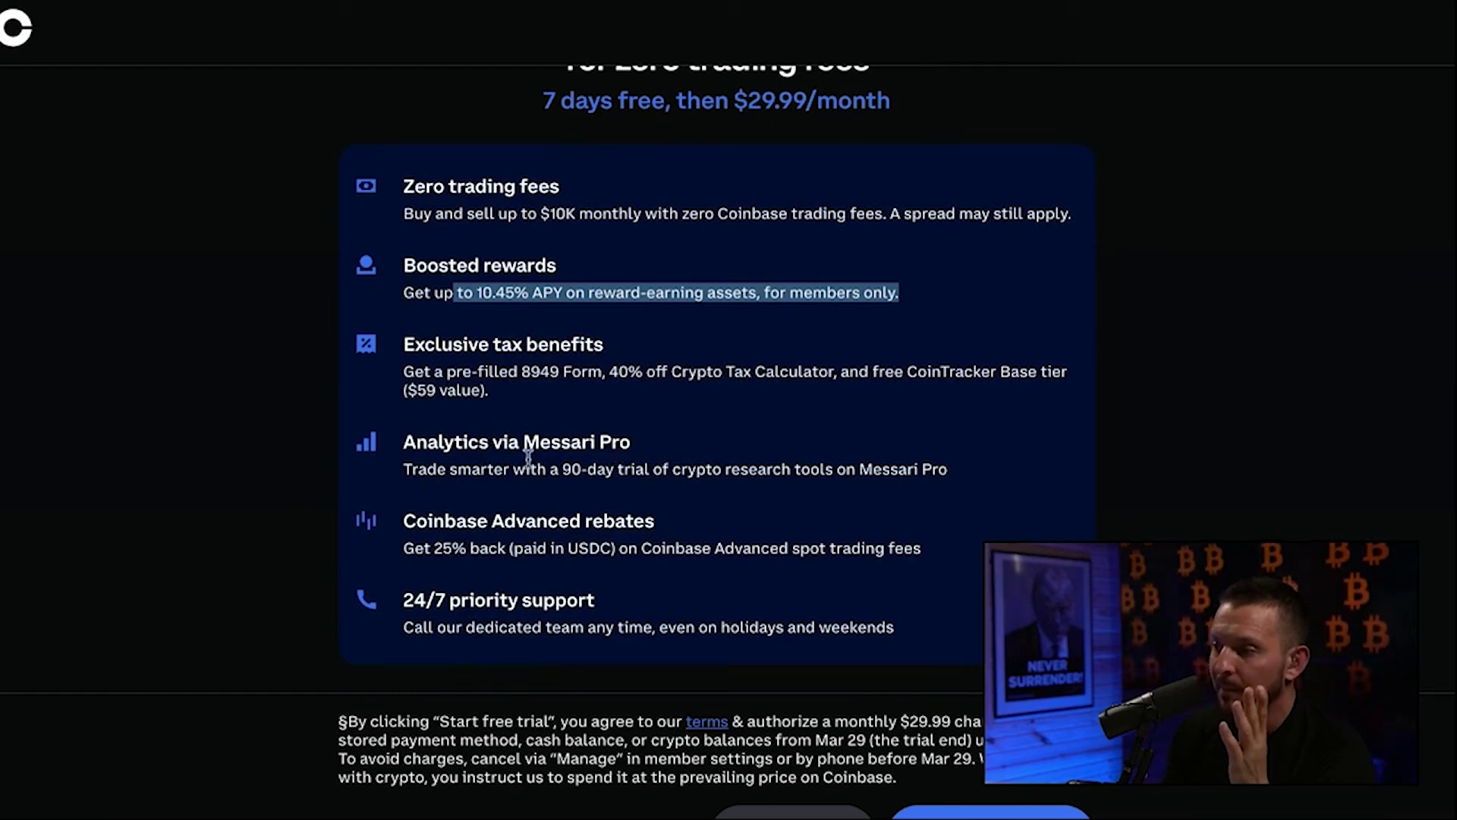
drag(412, 475, 951, 480)
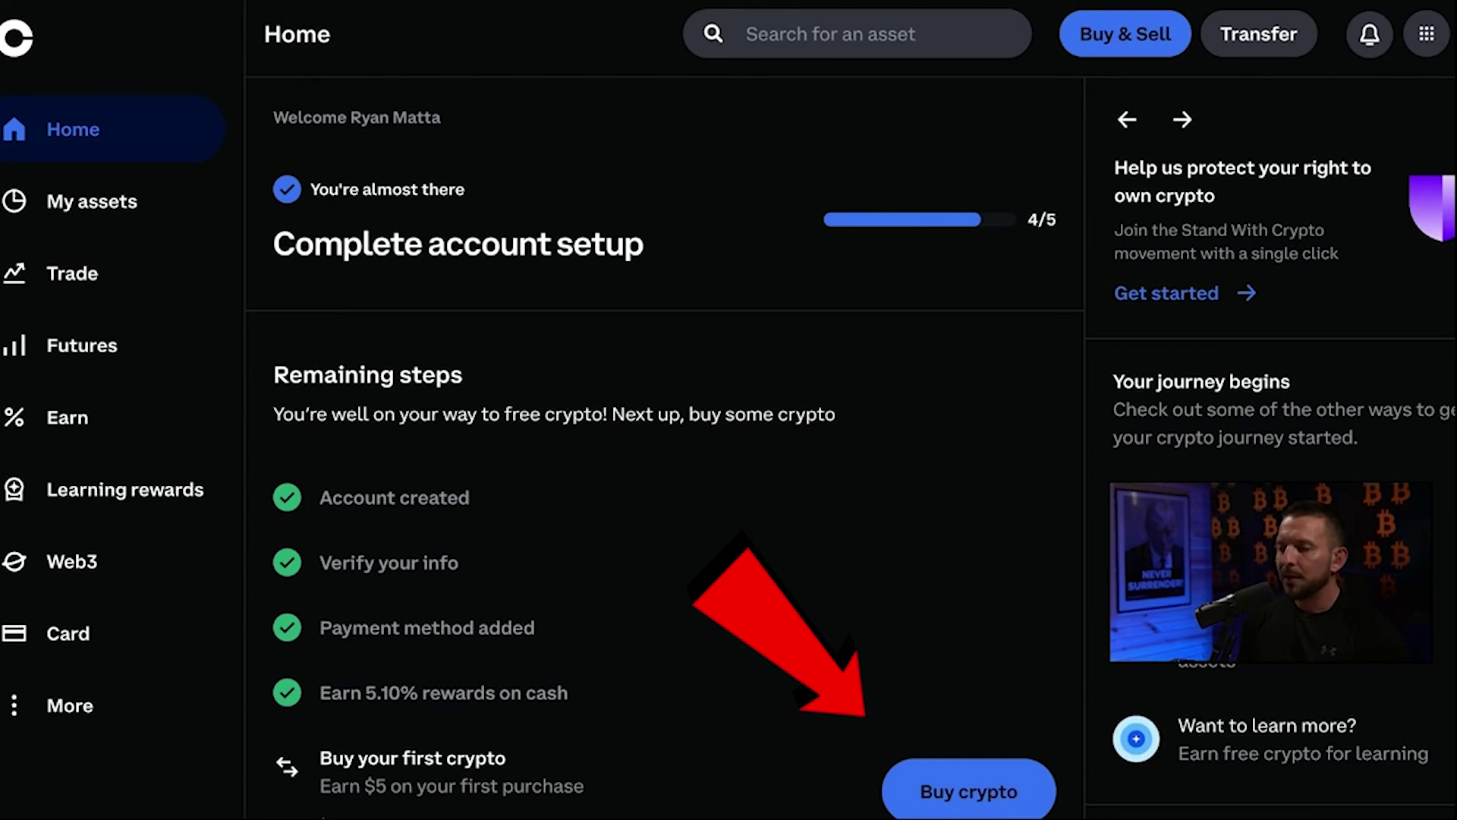
Start the first crypto purchase from the remaining account setup steps and choose Bitcoin as the asset
scroll(962, 815, down, 1)
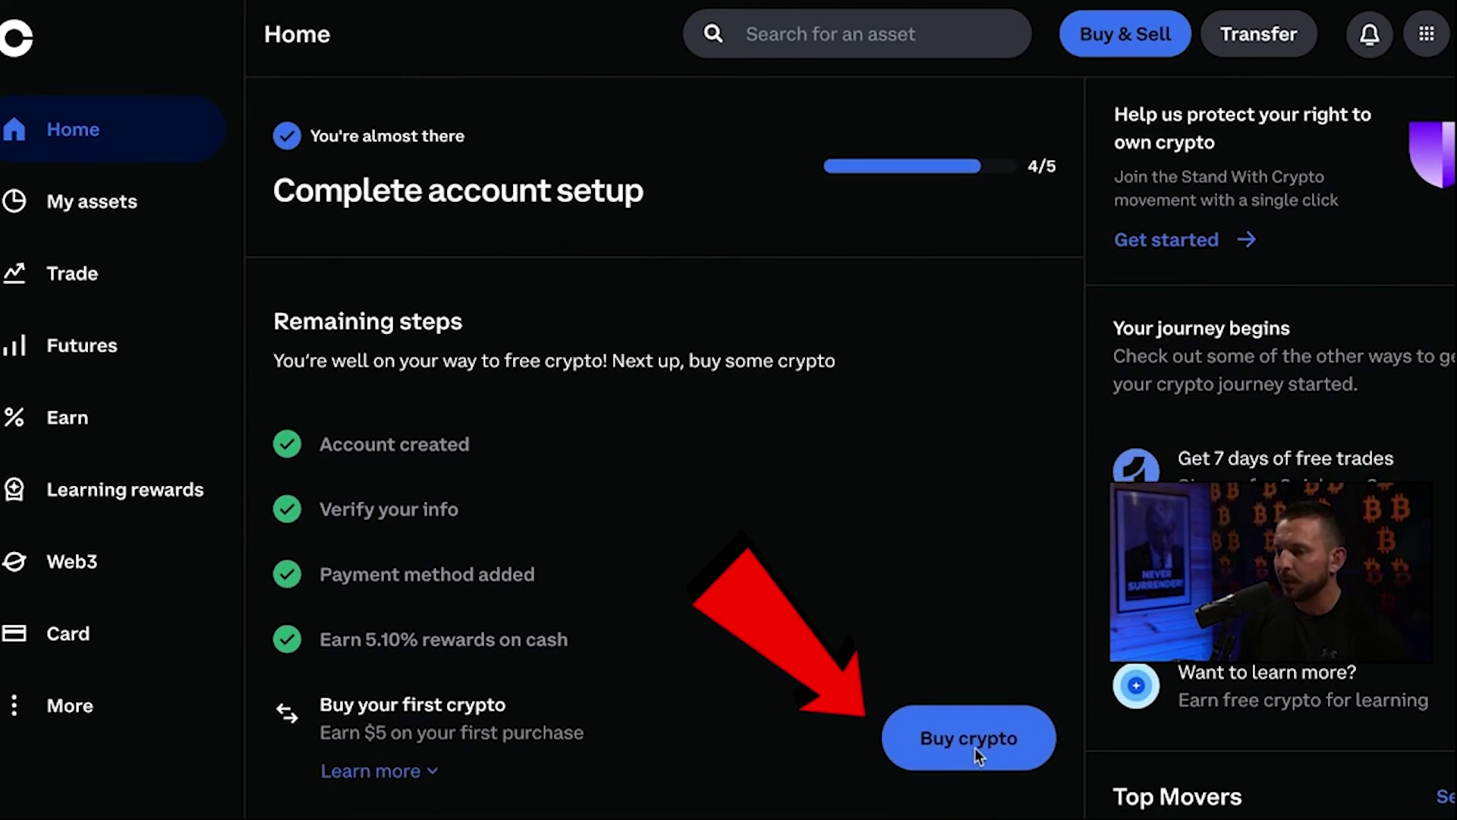
scroll(974, 748, down, 1)
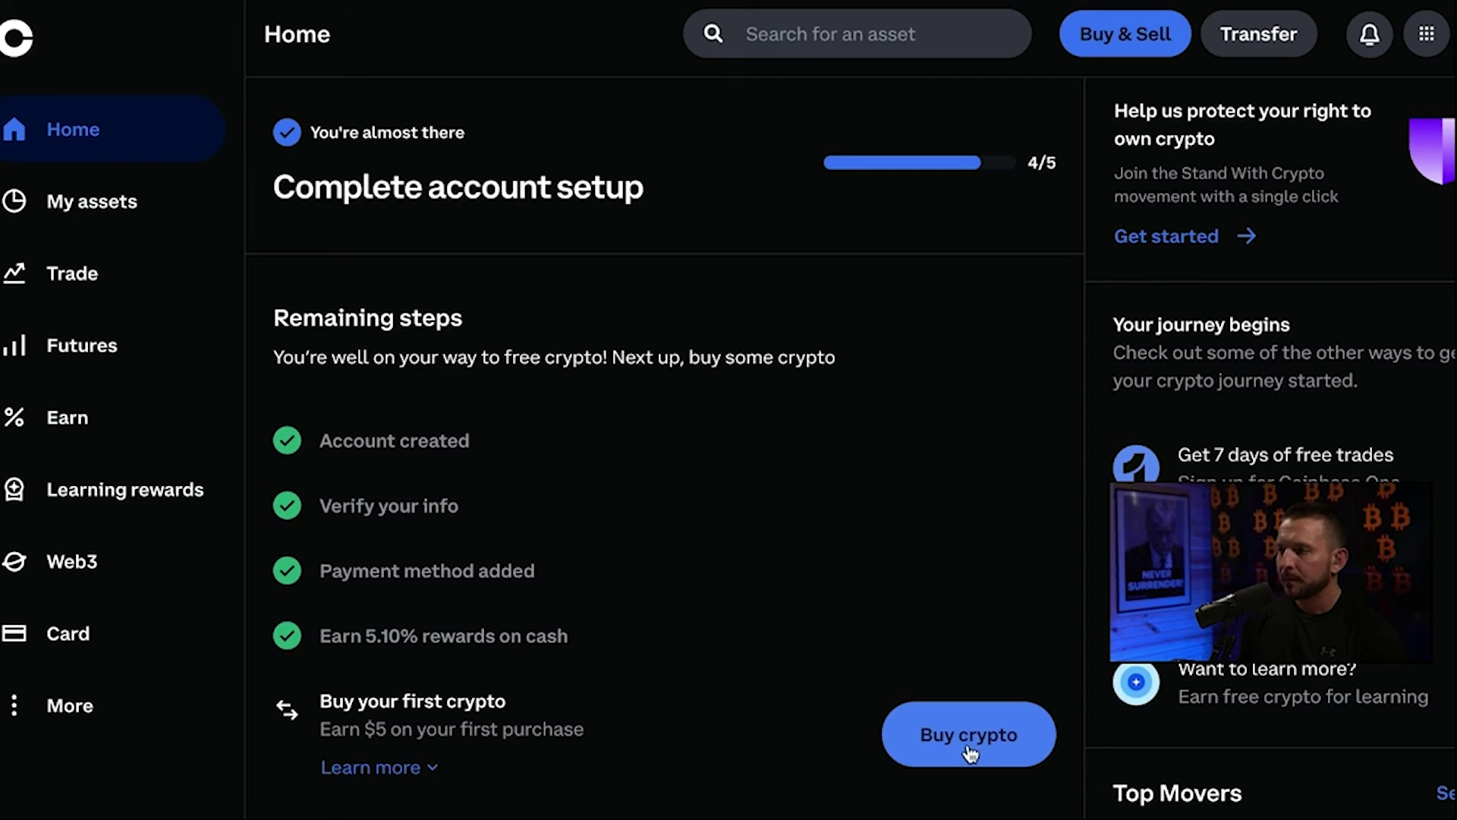
click(969, 748)
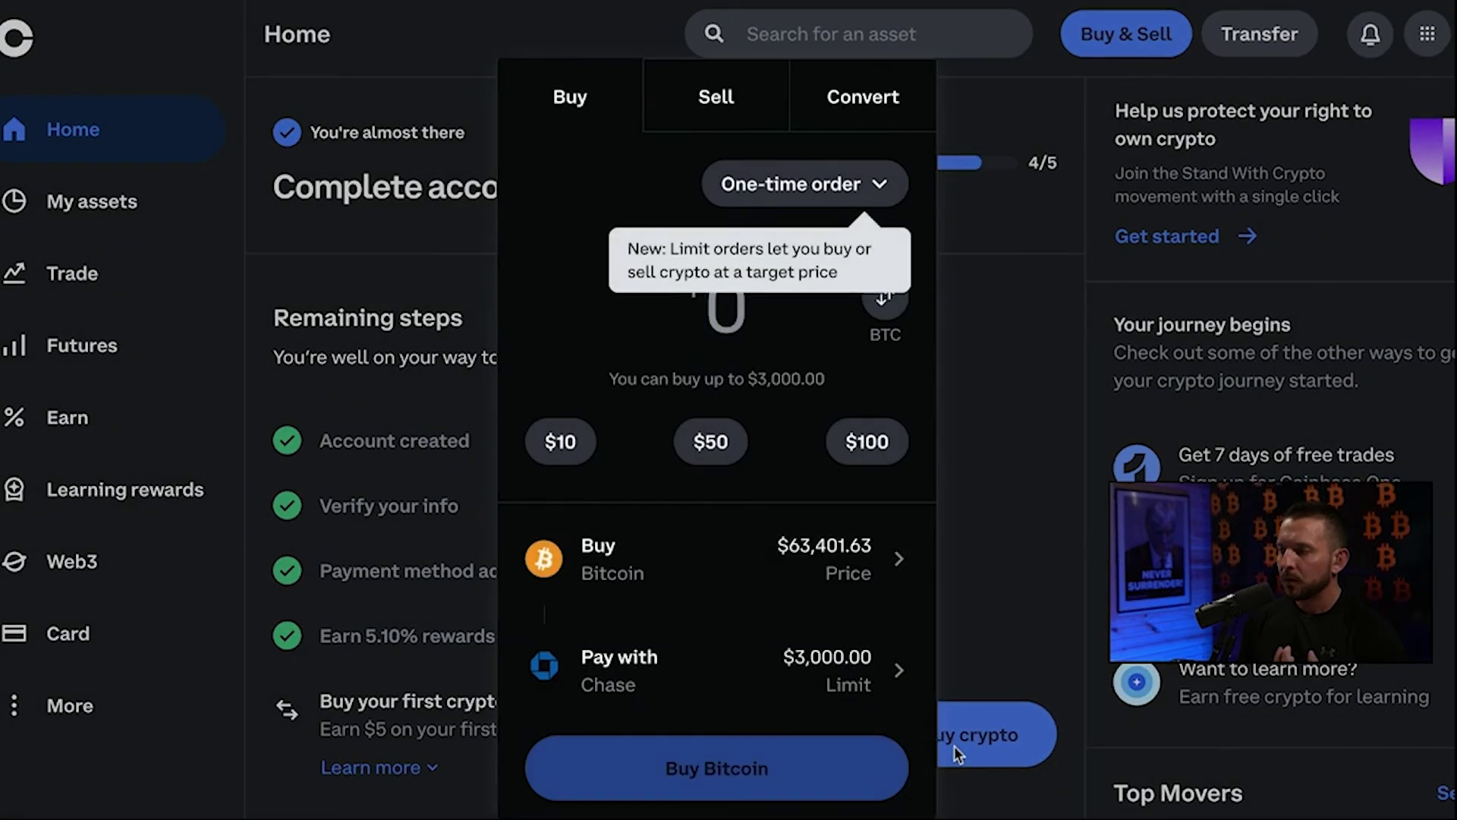
click(638, 573)
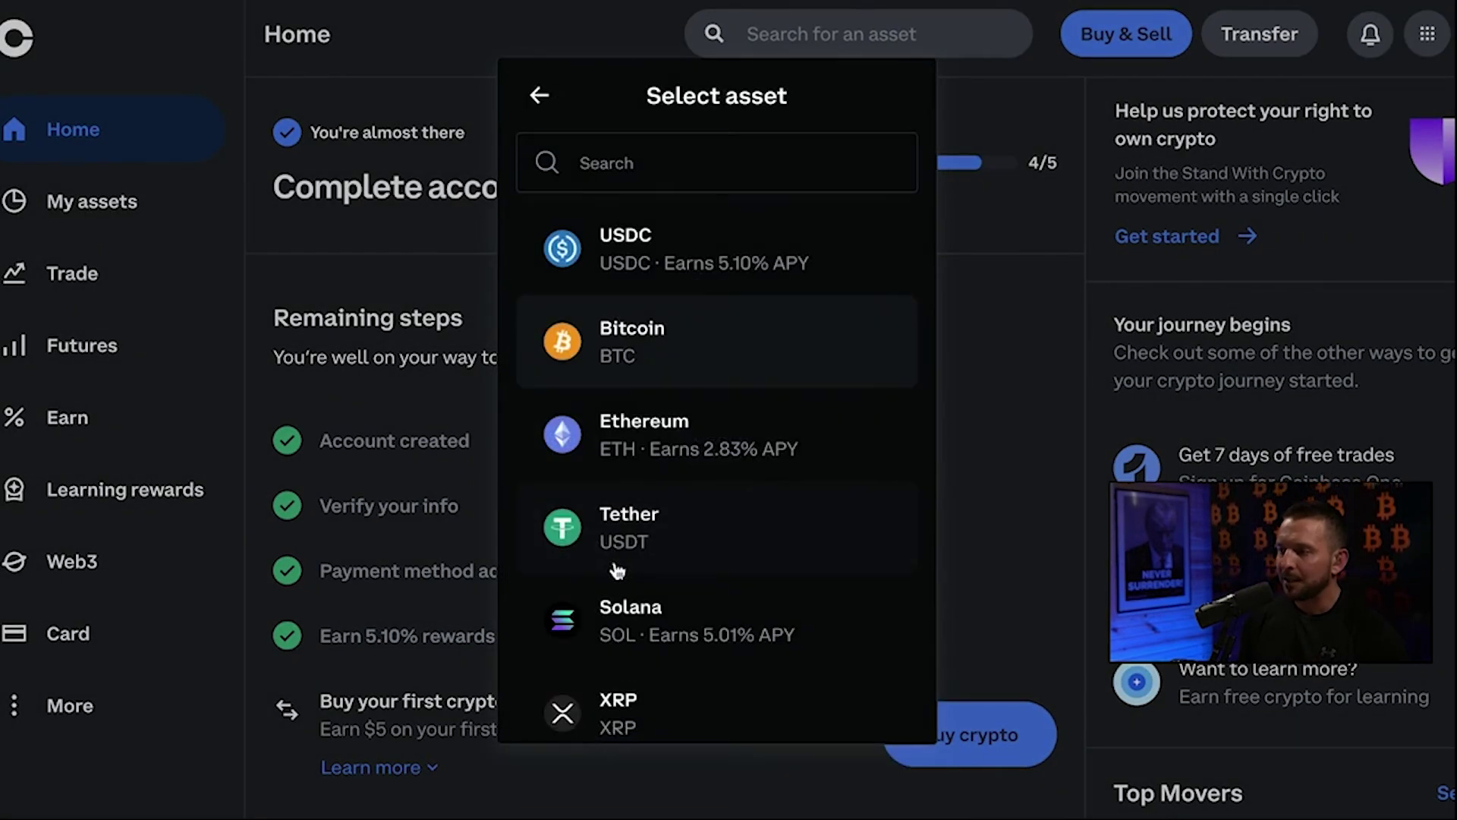
click(650, 338)
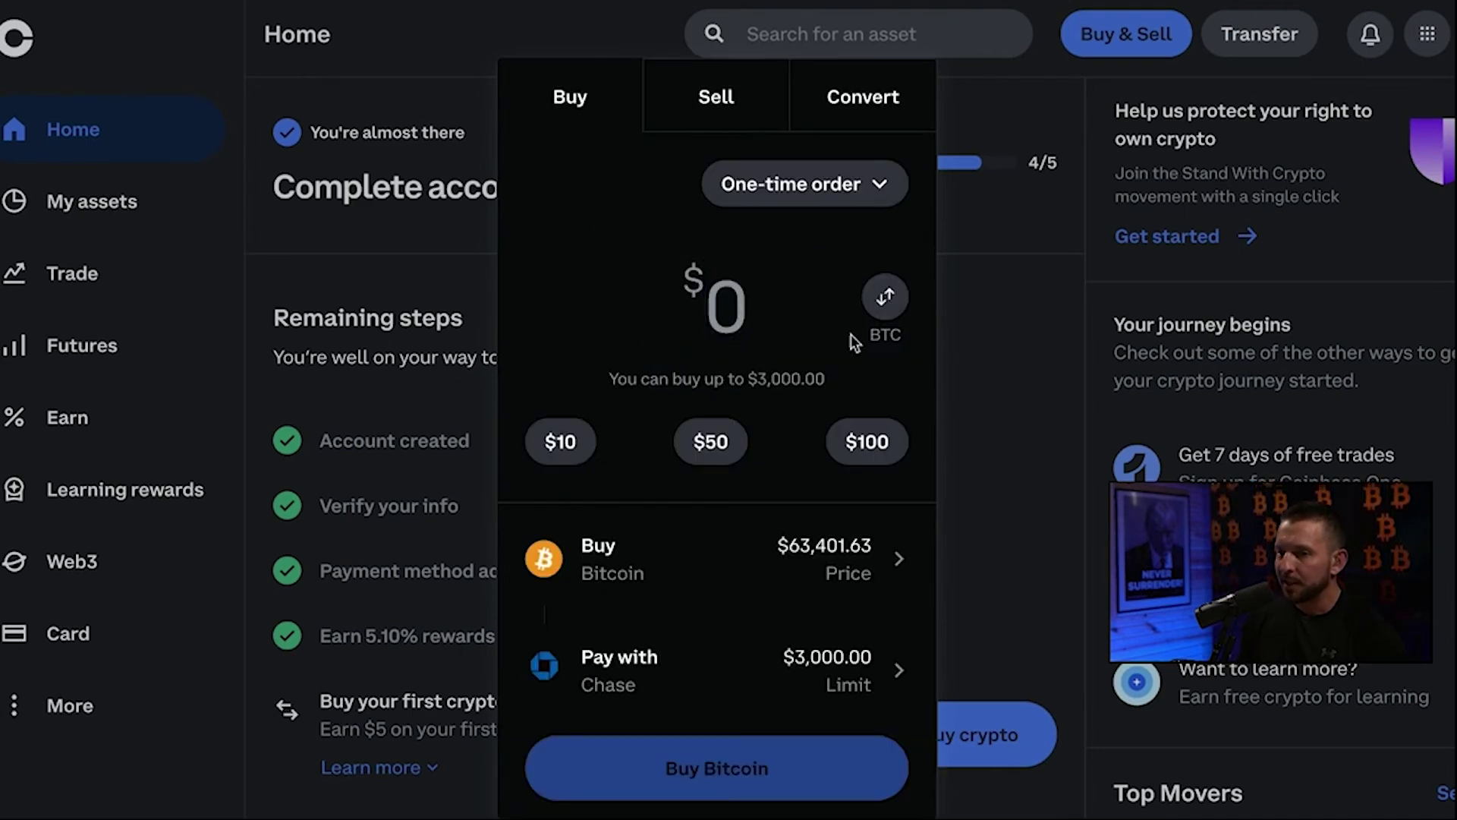
click(886, 300)
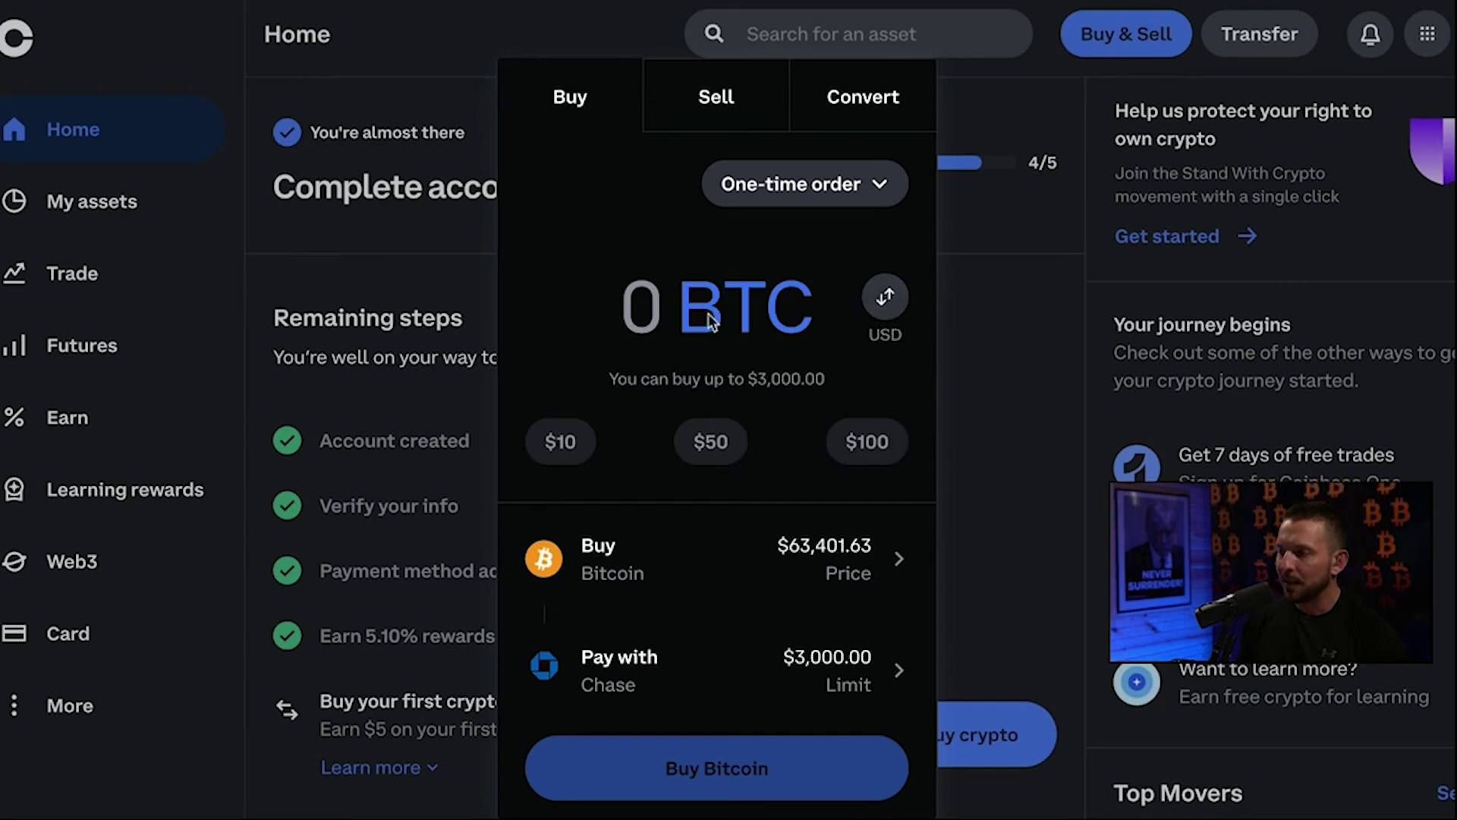
click(885, 300)
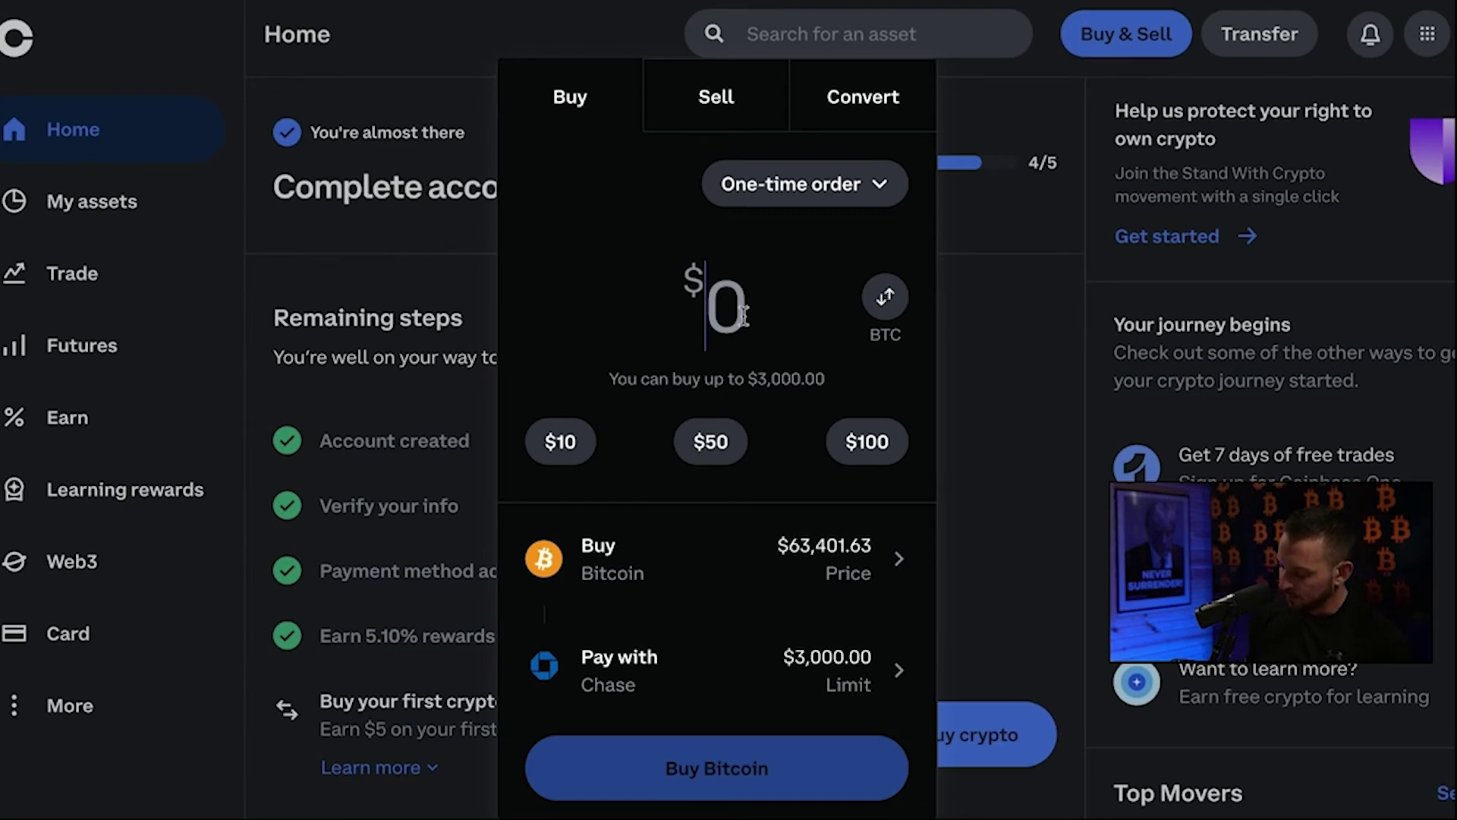
text(1000)
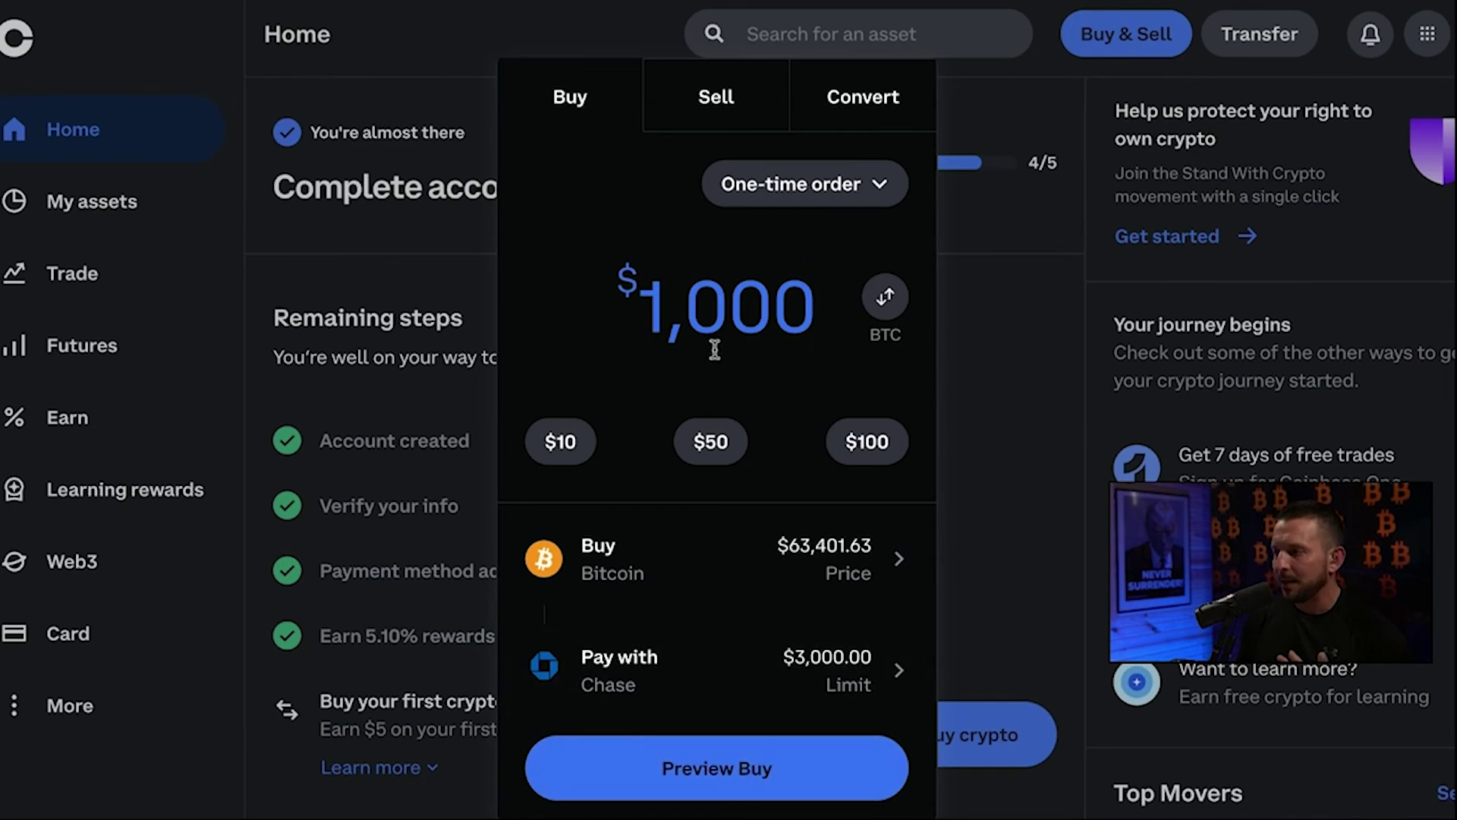
Set the one-time Bitcoin purchase amount to $20 and preview the order
drag(666, 315, 807, 313)
key(BackSpace)
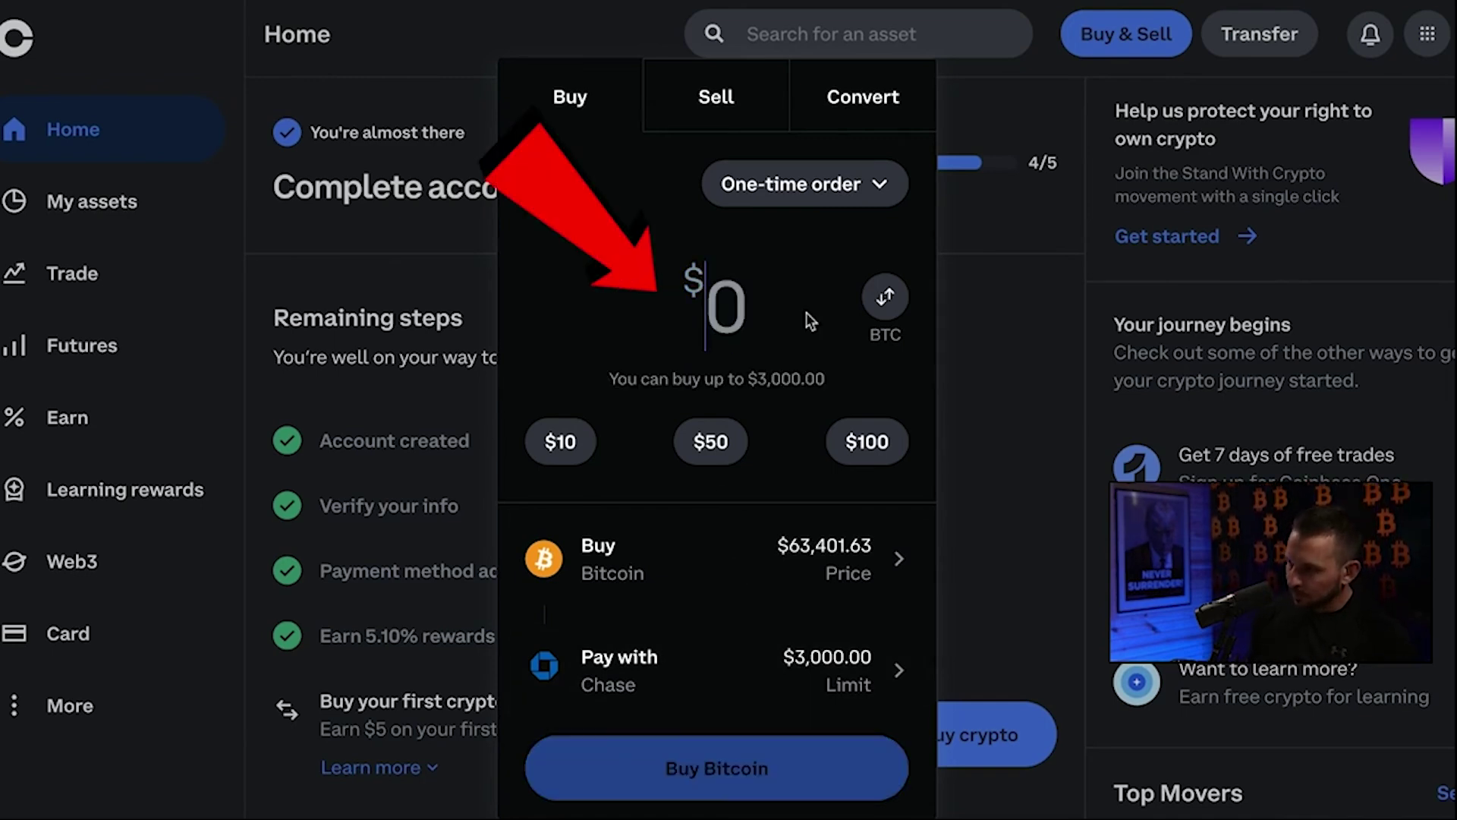
text(20)
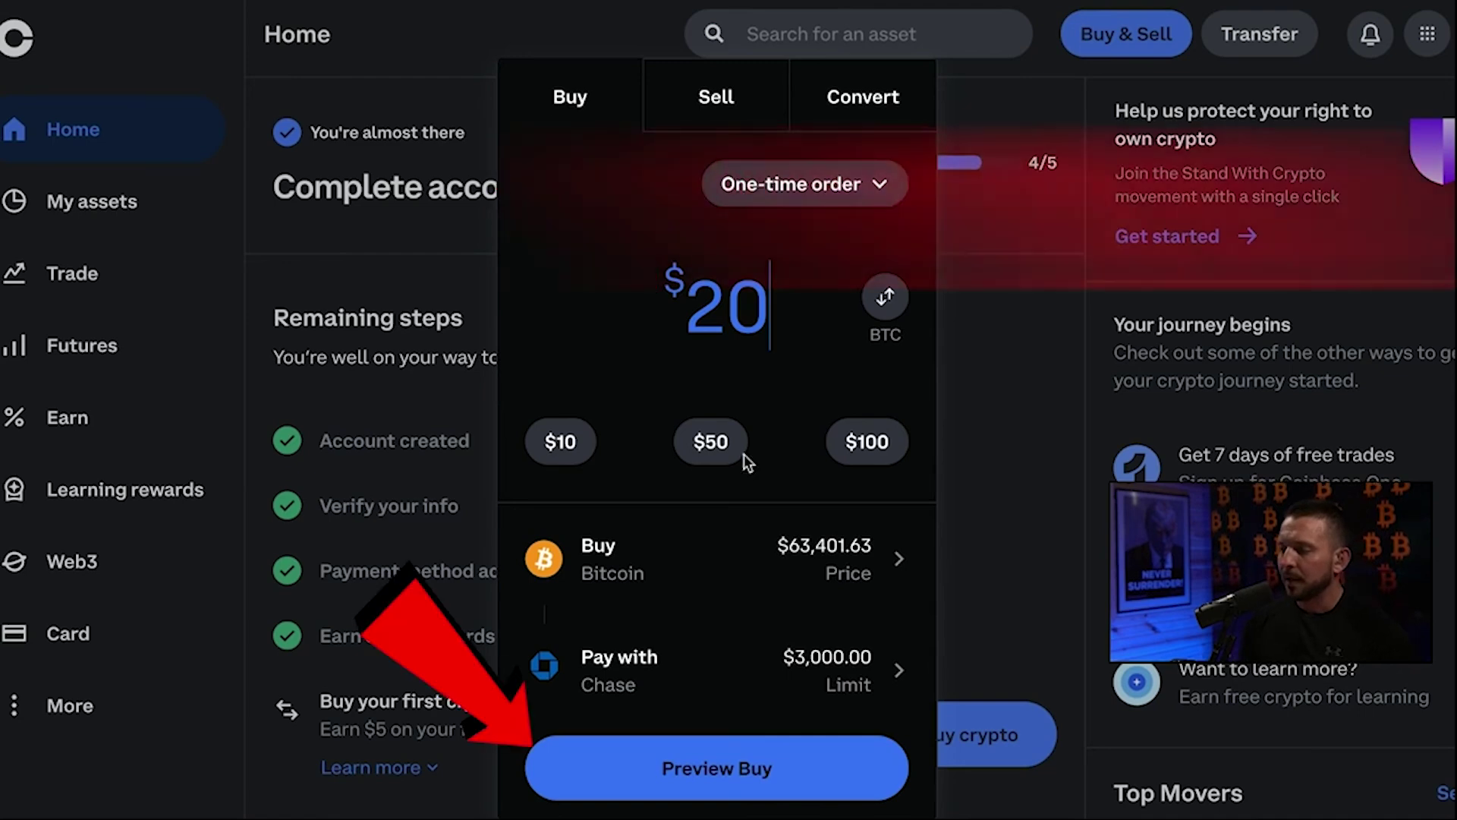
click(742, 781)
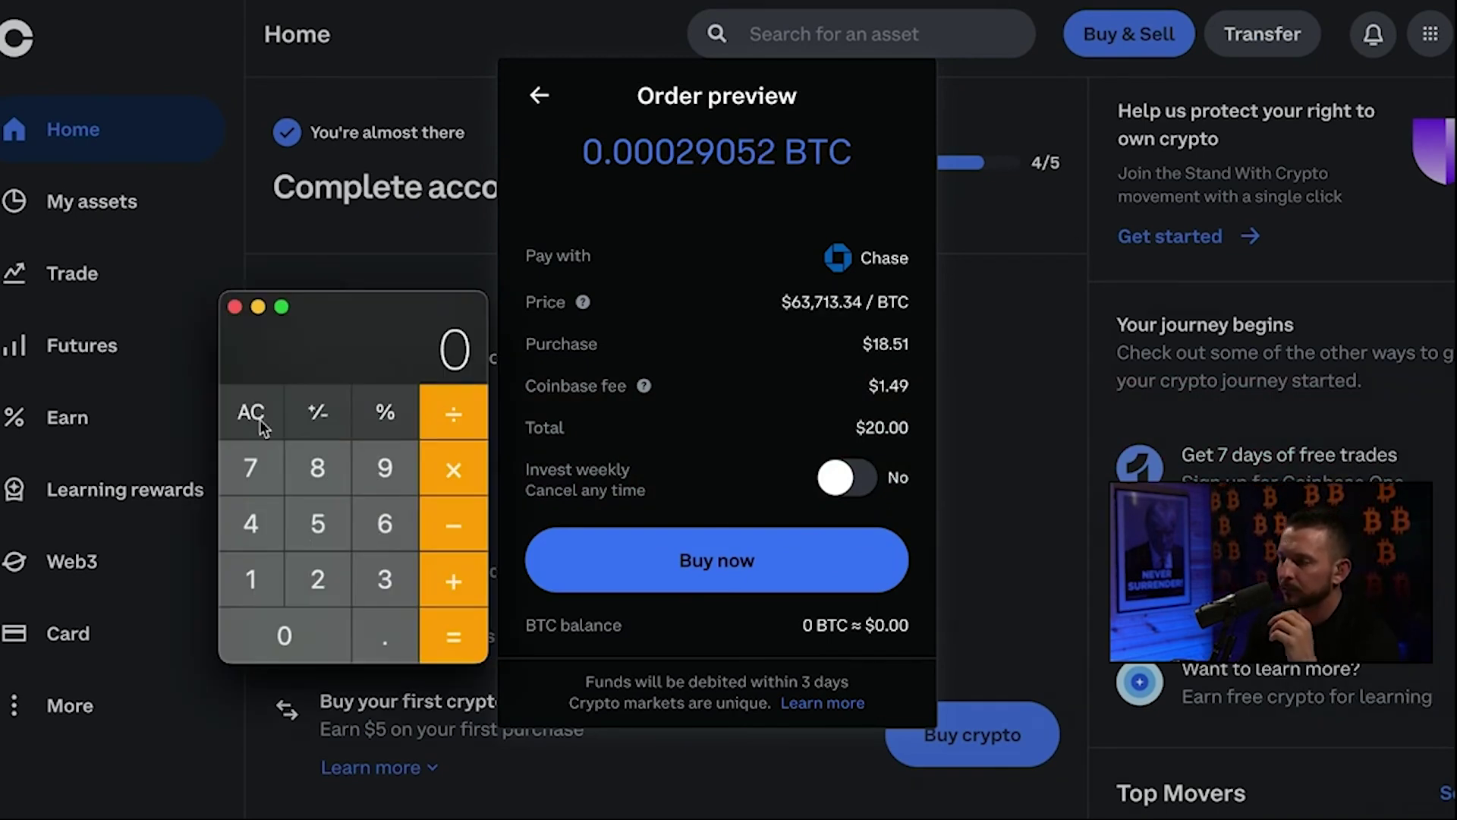
Calculate in Calculator the share of the payment that goes into Bitcoin as 18.51 divided by 20, and close Calculator
text(18.51/20=)
drag(382, 319, 327, 307)
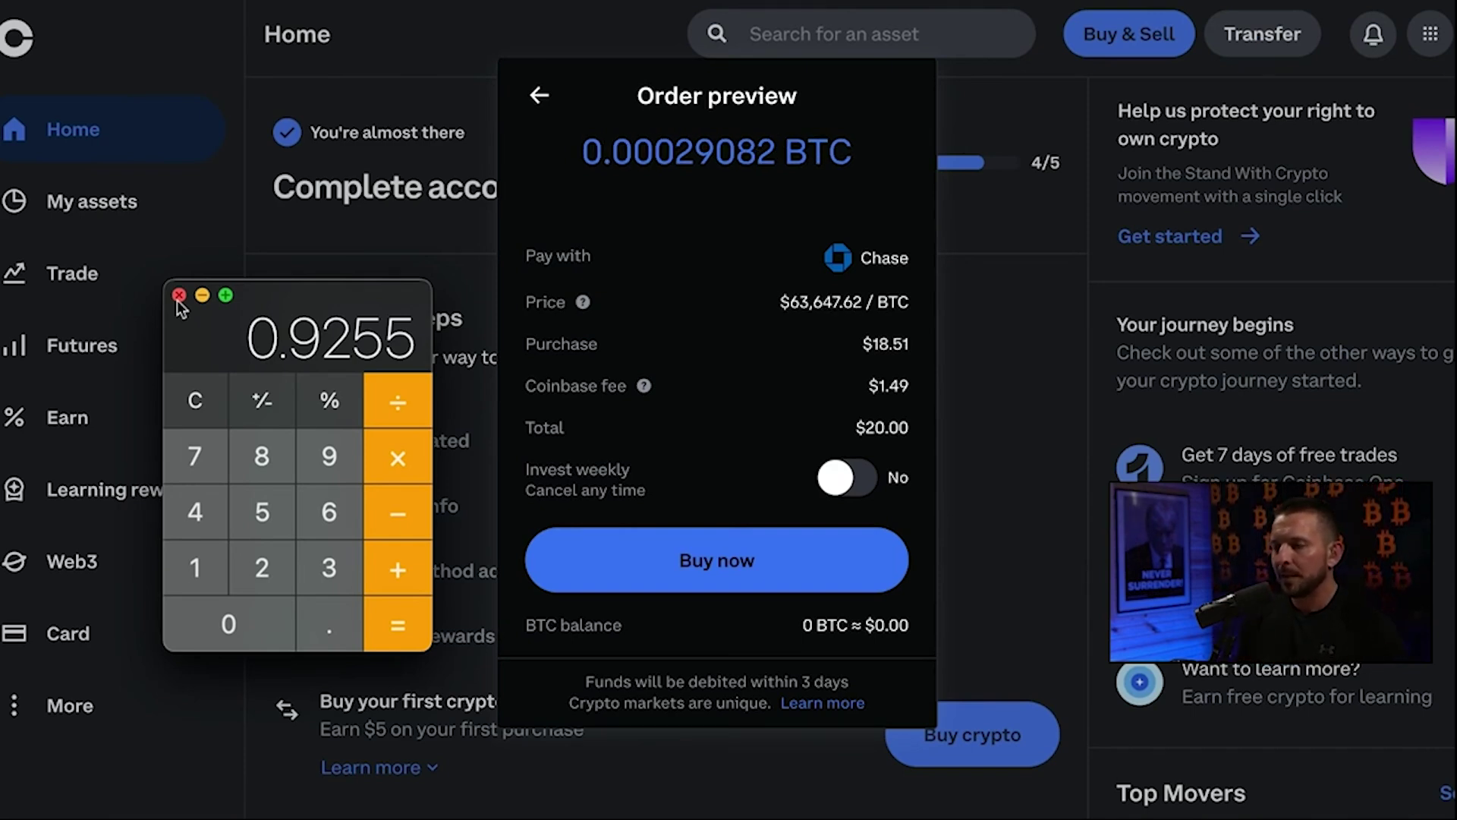
click(178, 296)
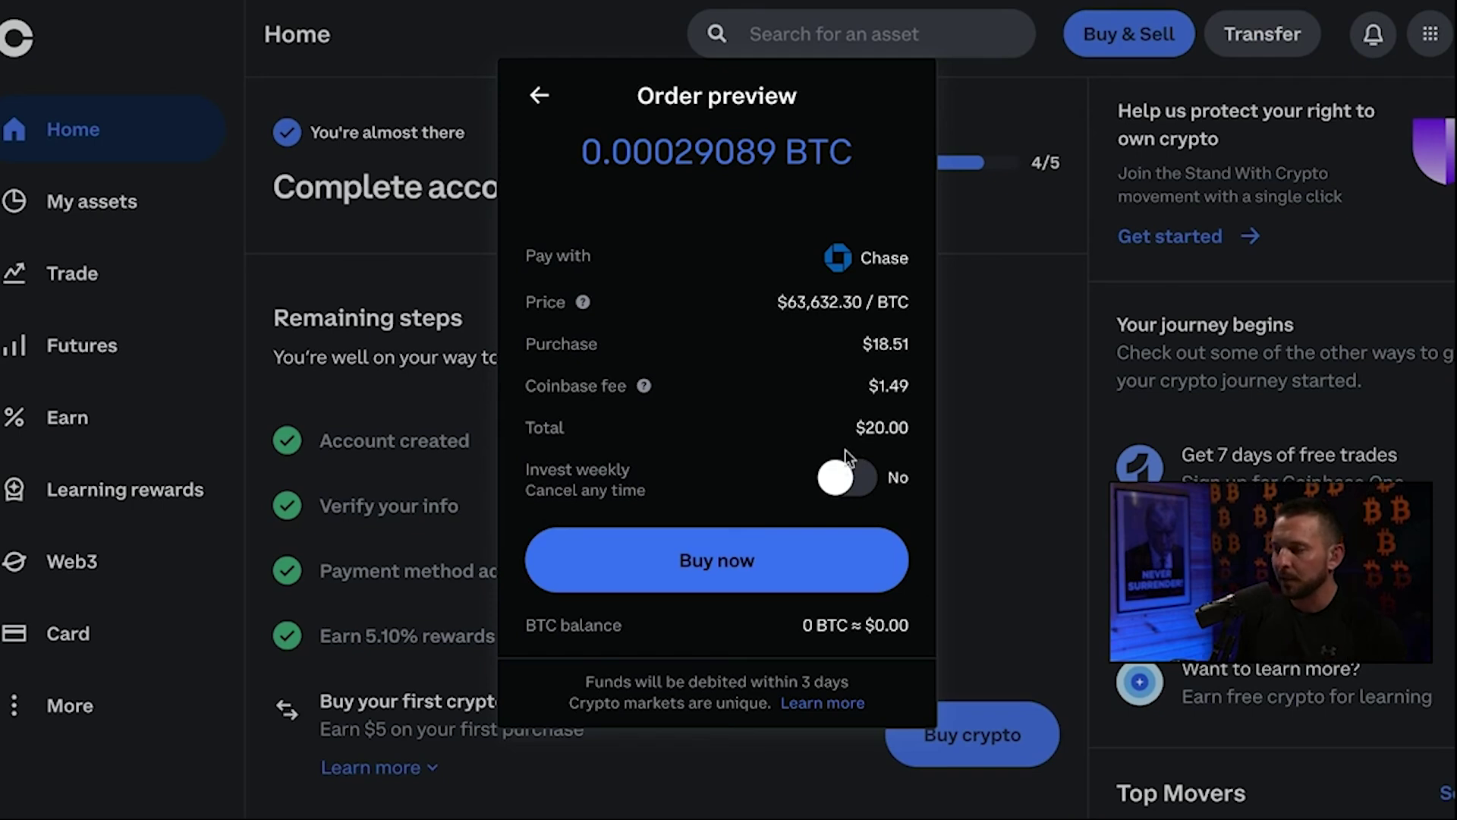
Place the $20 Bitcoin order paid from Chase, leaving weekly investing off
click(751, 568)
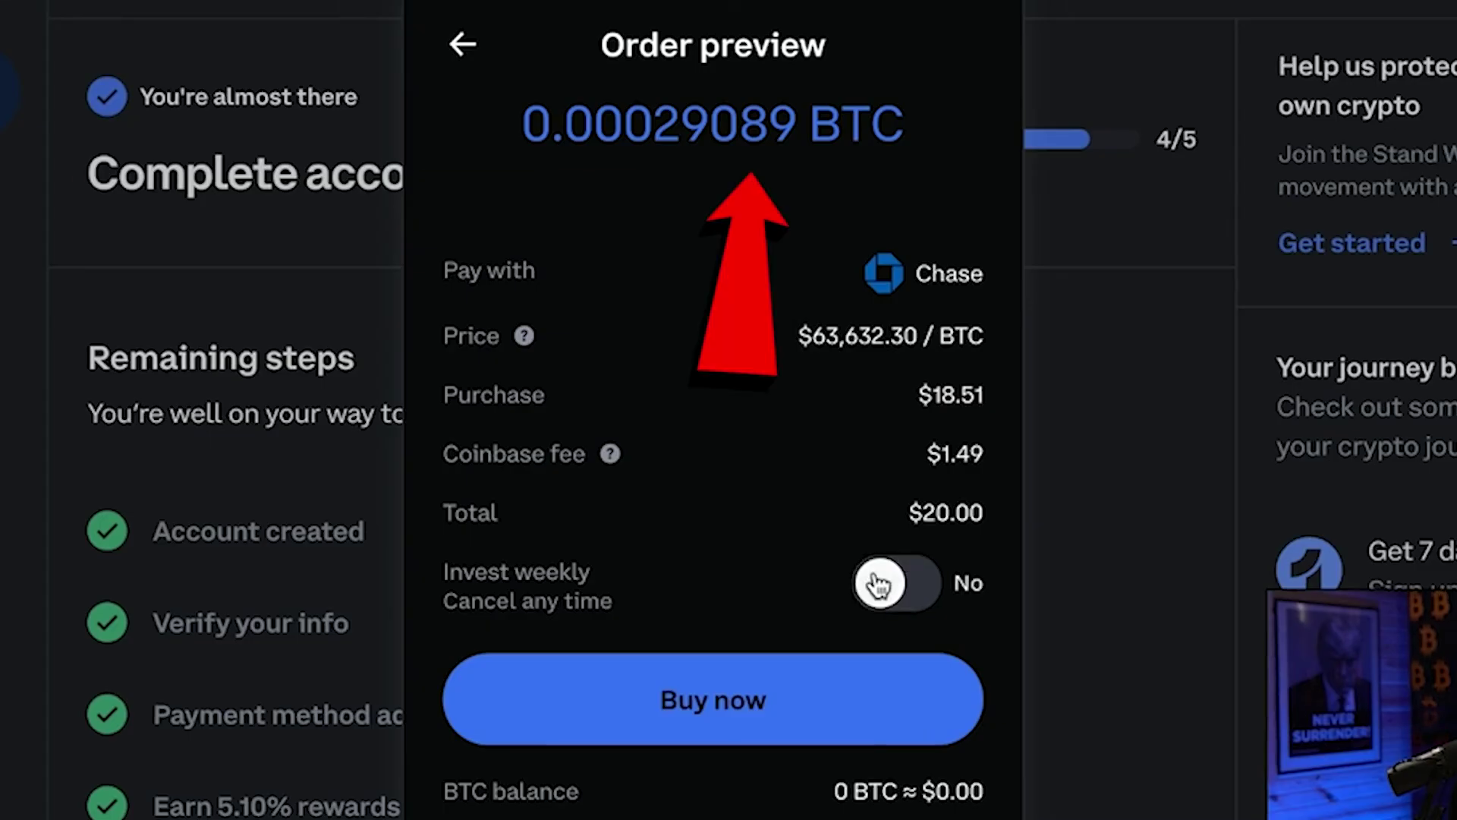
click(770, 709)
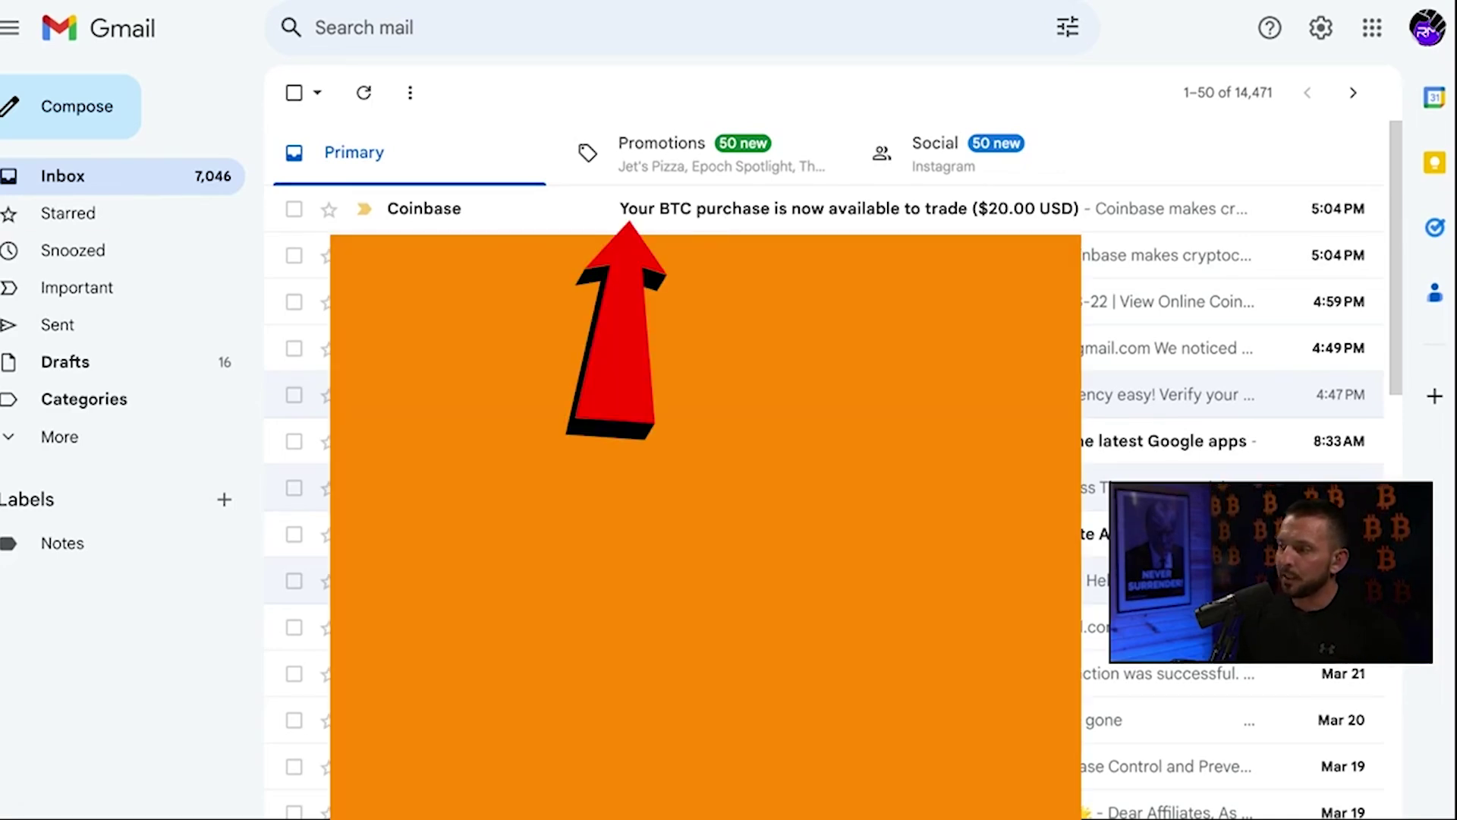
Open the Coinbase email in Gmail about the available BTC purchase and review its subtotal, Coinbase fee and total
click(926, 210)
scroll(856, 456, down, 4)
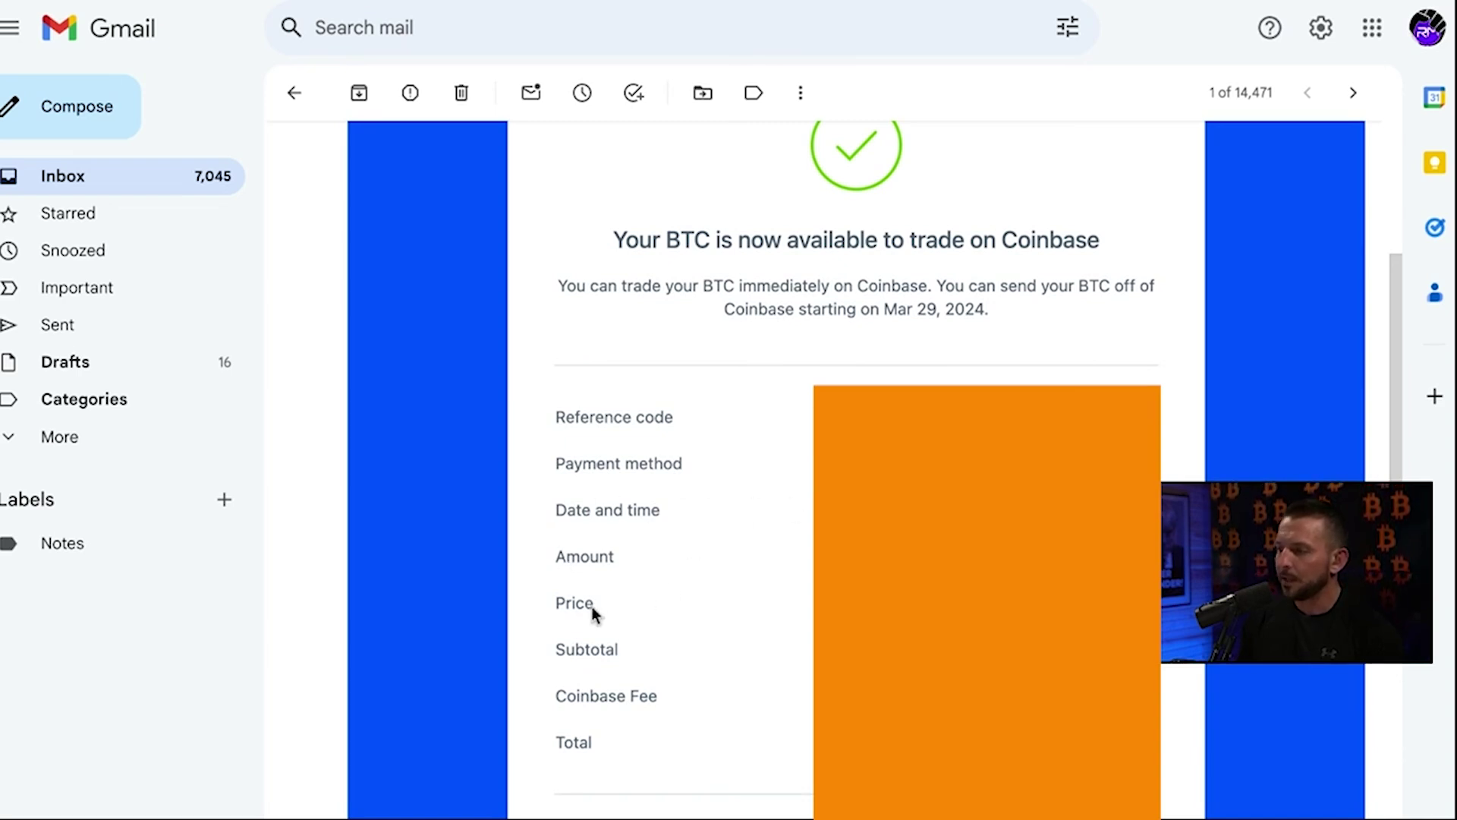
drag(566, 650, 643, 657)
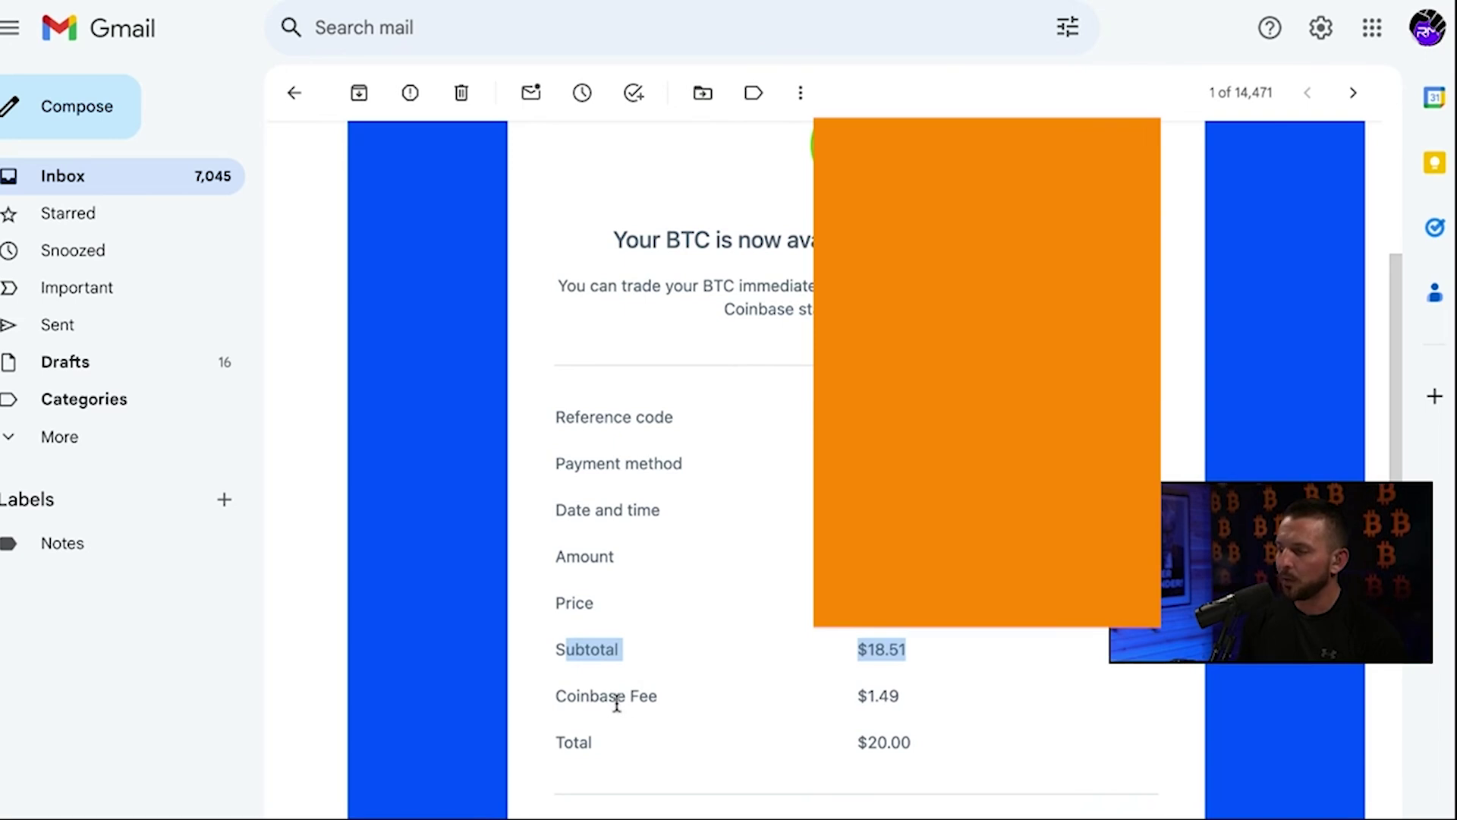
drag(576, 698, 807, 707)
click(746, 750)
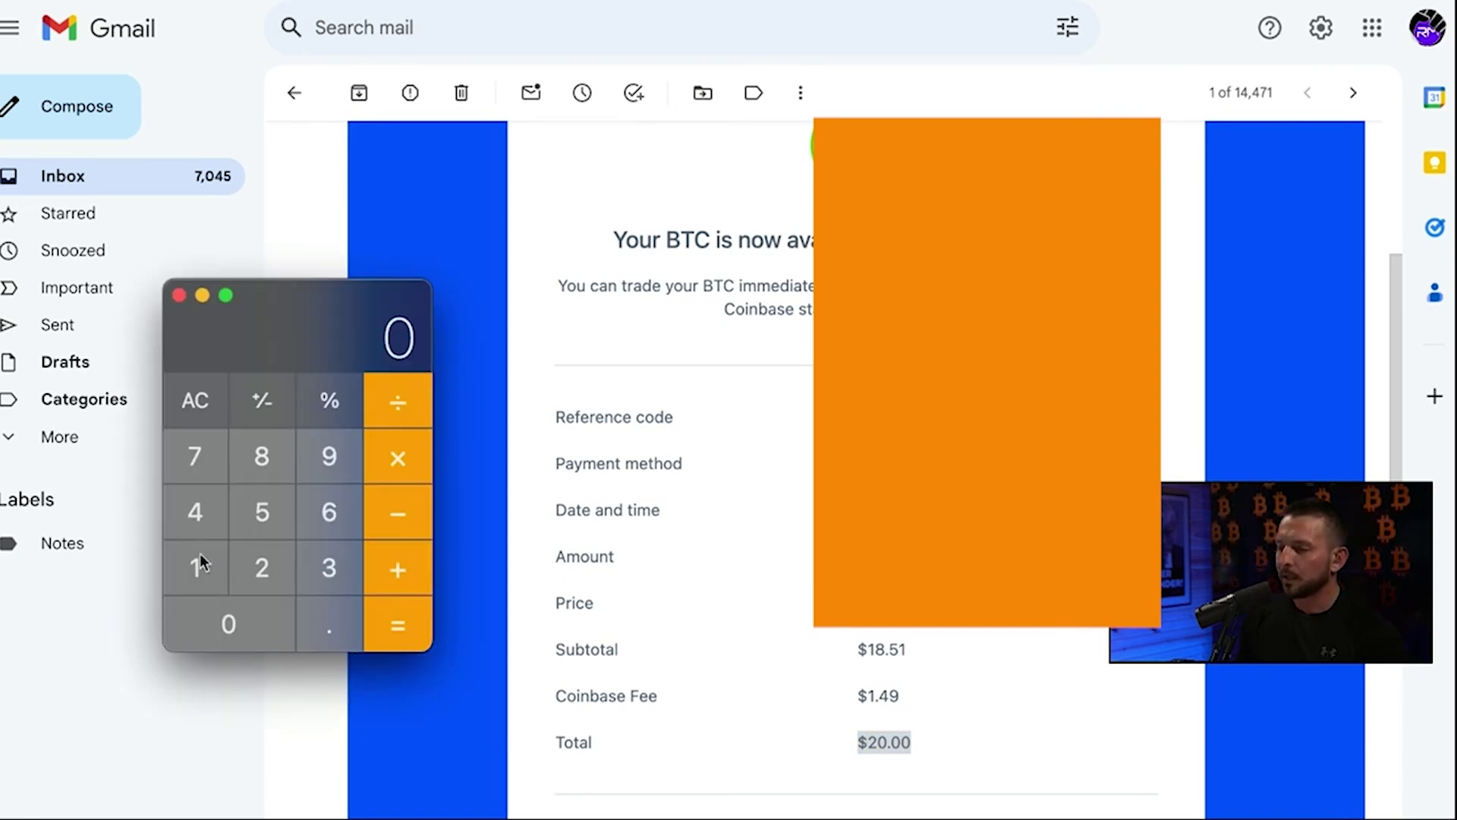
Calculate 1000 multiplied by 0.75 in Calculator
click(200, 561)
text(000*.75=)
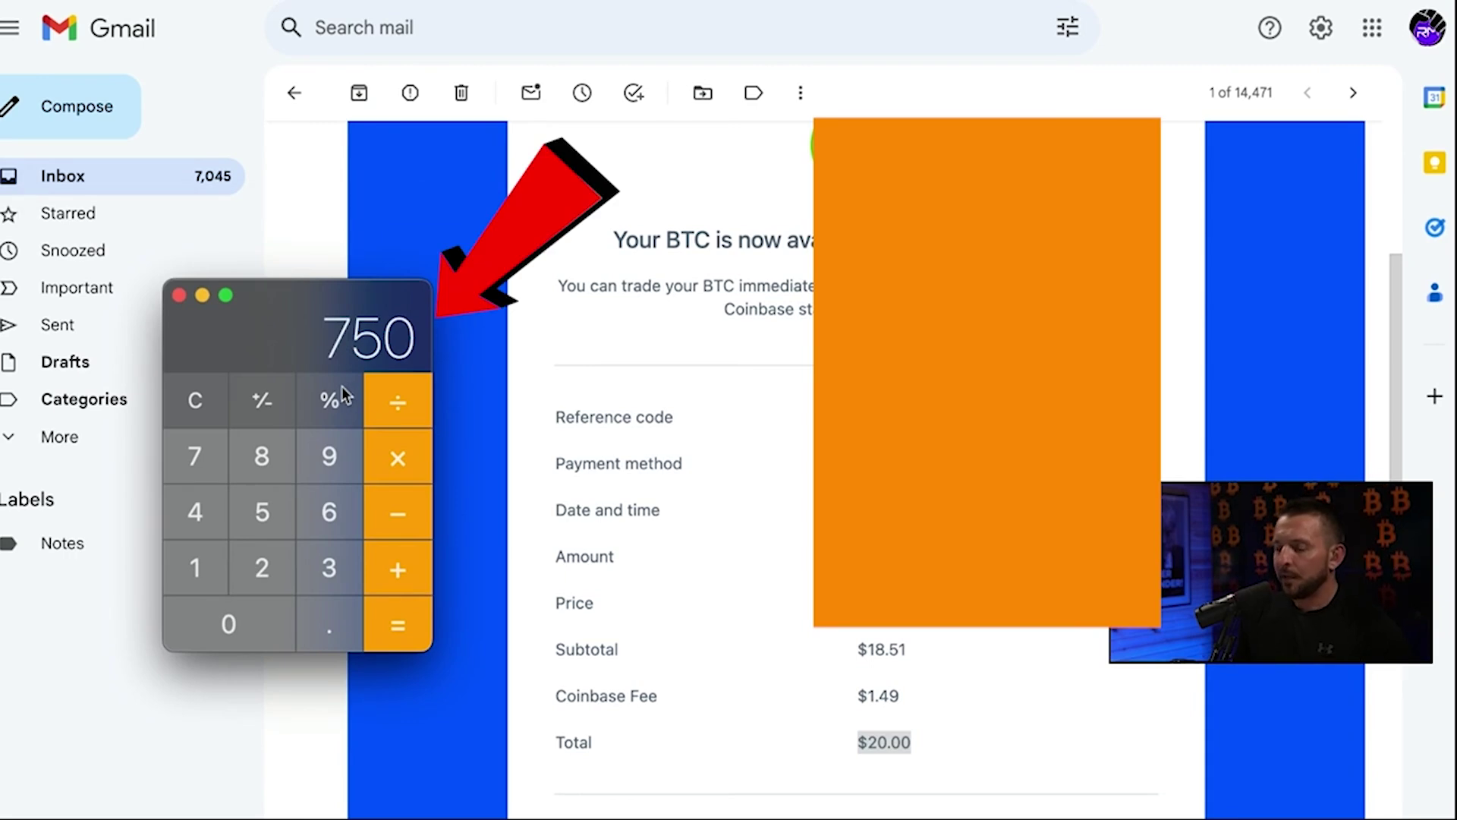